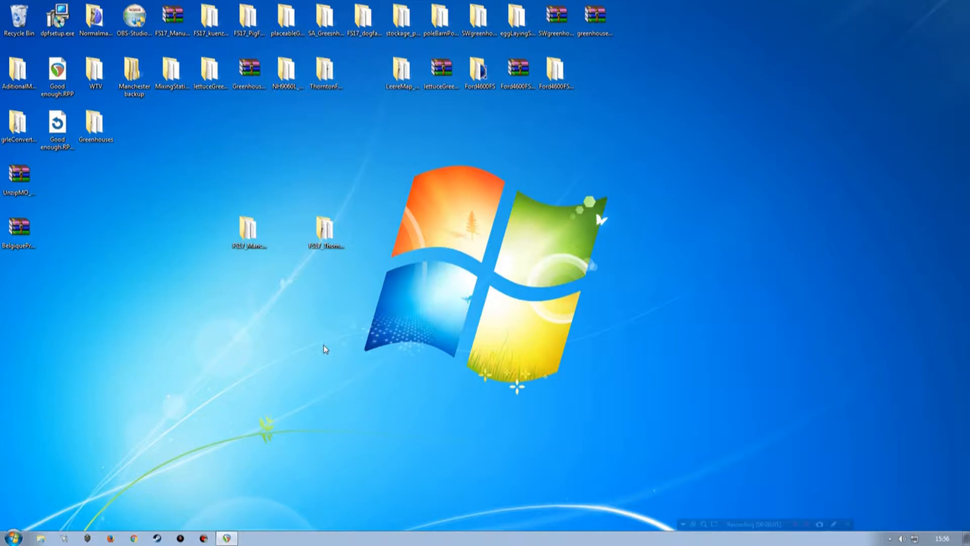
# Step: Open map01.i3d from the maps folder of FS17_ThorntonFarm_pc on the desktop in GIANTS Editor
pyautogui.doubleClick(324, 230)
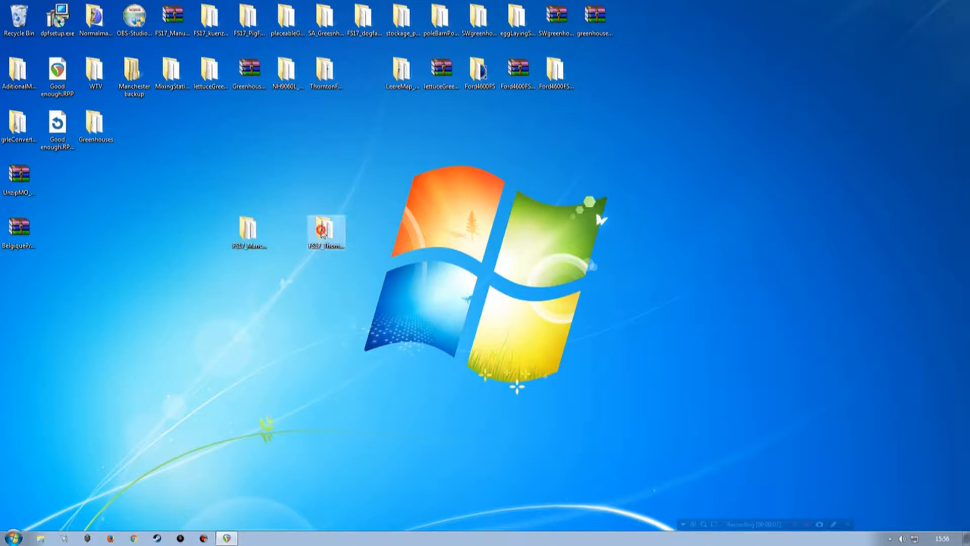
pyautogui.moveTo(650, 30); pyautogui.dragTo(415, 38)
pyautogui.click(418, 281)
pyautogui.doubleClick(418, 137)
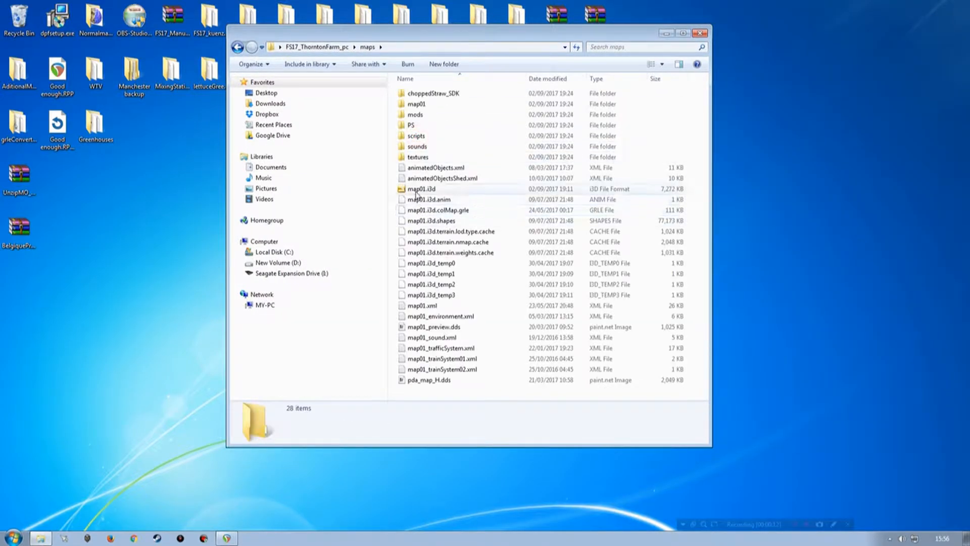
pyautogui.doubleClick(417, 188)
pyautogui.doubleClick(366, 244)
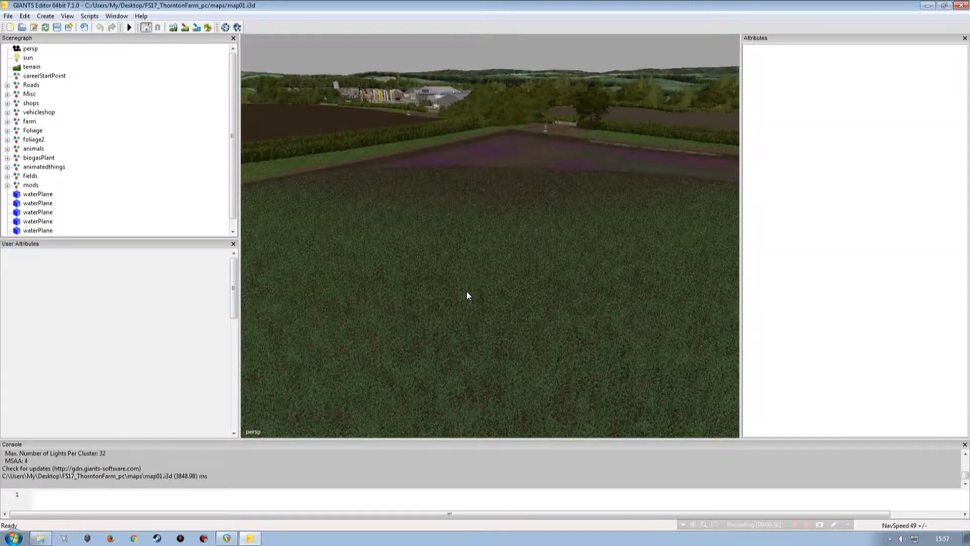
pyautogui.keyDown('alt'); pyautogui.moveTo(557, 218); pyautogui.dragTo(463, 263, button='right'); pyautogui.keyUp('alt')
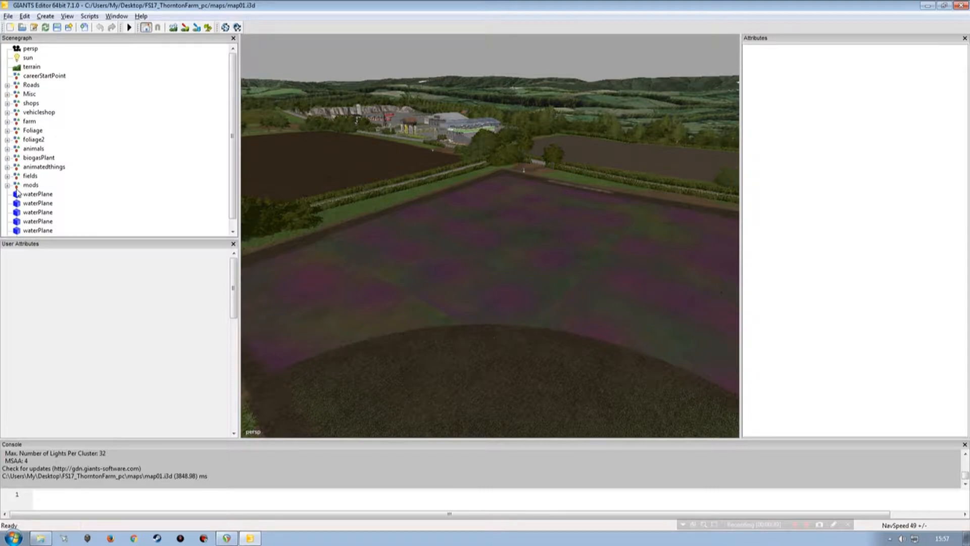
# Step: Expand the animatedthings group, frame the HorseReady1 spline in the view and look through the group's entries
pyautogui.click(44, 166)
pyautogui.click(7, 166)
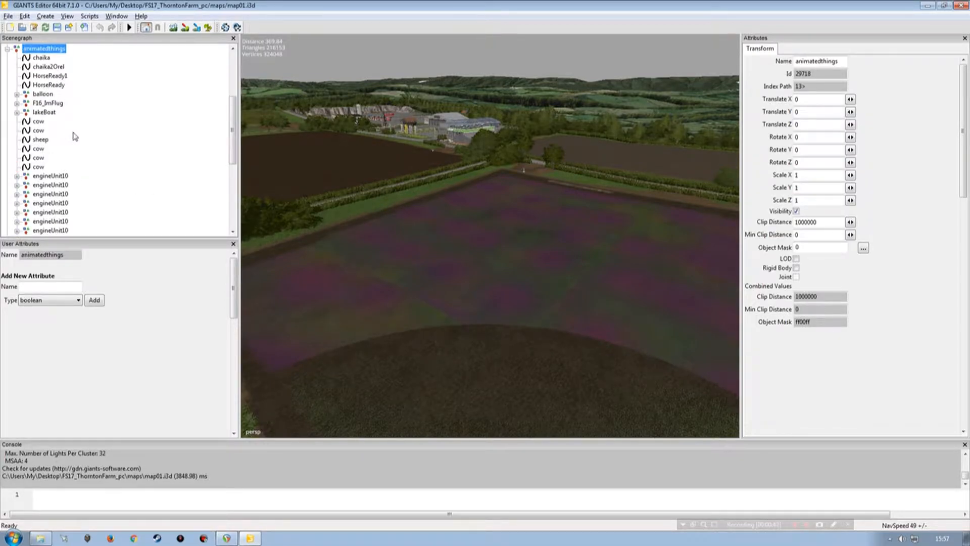
pyautogui.click(51, 76)
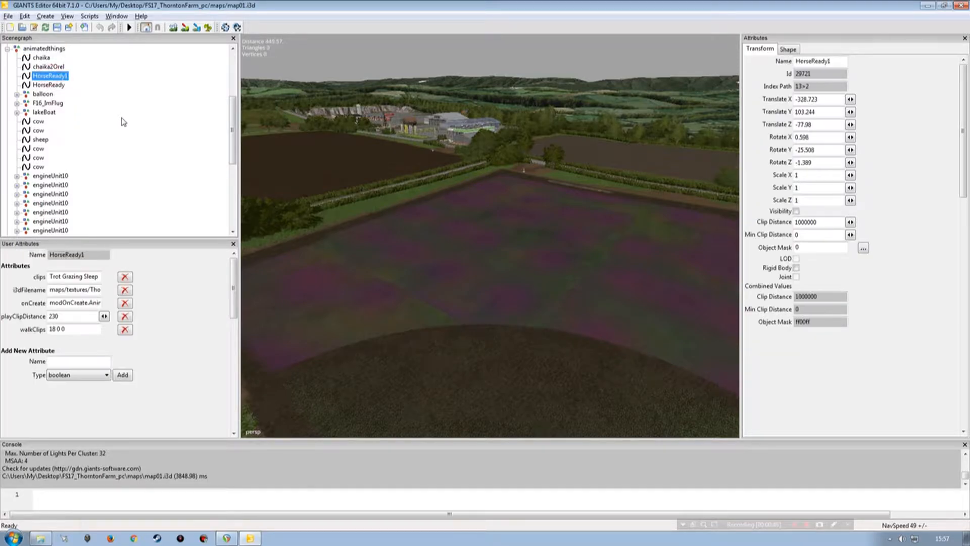
pyautogui.press('f')
pyautogui.keyDown('alt'); pyautogui.moveTo(439, 207); pyautogui.dragTo(409, 223); pyautogui.keyUp('alt')
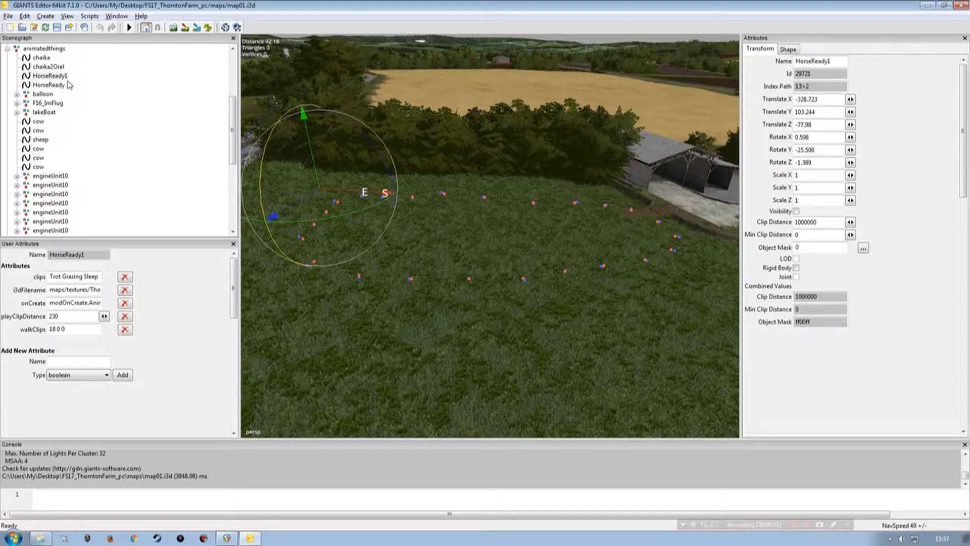
pyautogui.moveTo(231, 108); pyautogui.dragTo(233, 168)
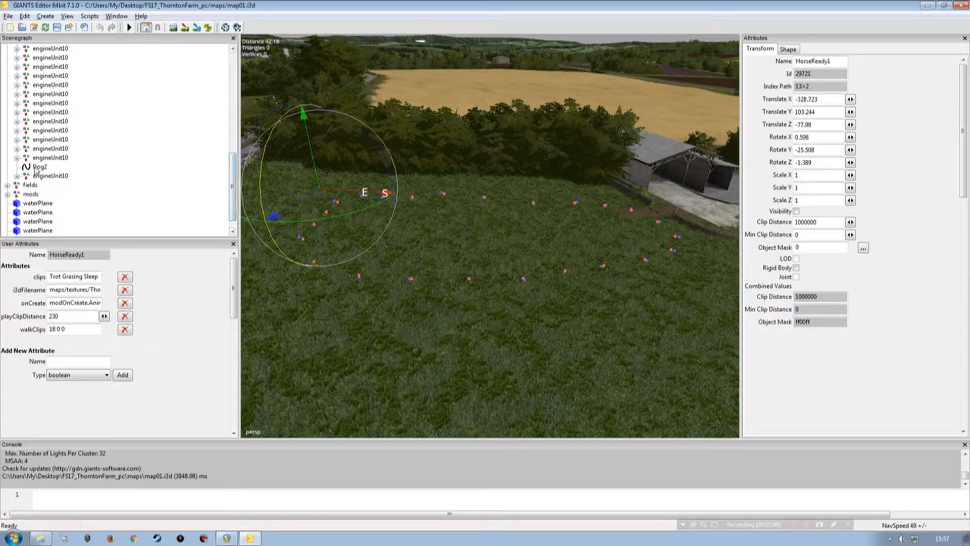
pyautogui.moveTo(233, 183); pyautogui.dragTo(233, 104)
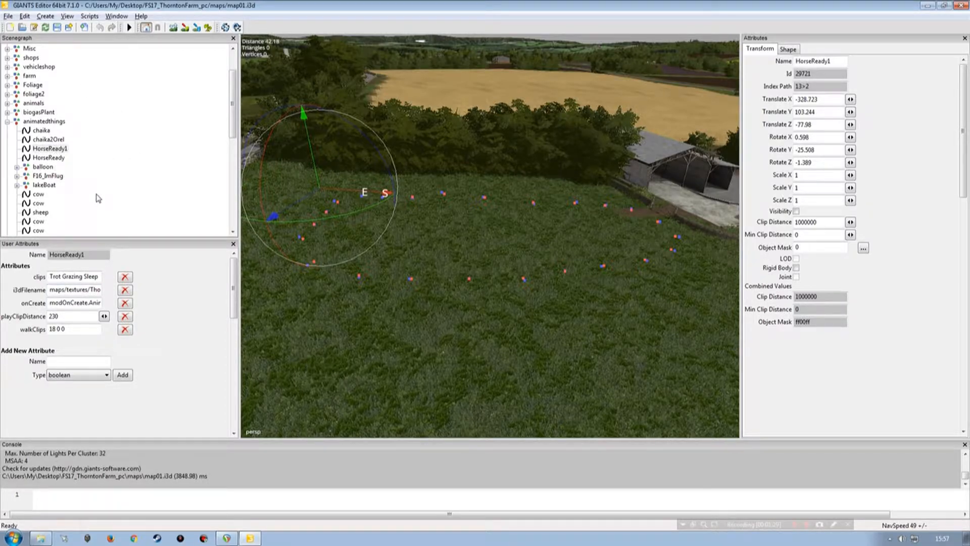
# Step: Select the HorseReady spline, view its path in the field and copy its node name
pyautogui.click(60, 158)
pyautogui.keyDown('alt'); pyautogui.moveTo(420, 127); pyautogui.dragTo(381, 196); pyautogui.keyUp('alt')
pyautogui.keyDown('alt'); pyautogui.moveTo(380, 196); pyautogui.dragTo(390, 184, button='right'); pyautogui.keyUp('alt')
pyautogui.keyDown('alt'); pyautogui.moveTo(390, 184); pyautogui.dragTo(398, 171); pyautogui.keyUp('alt')
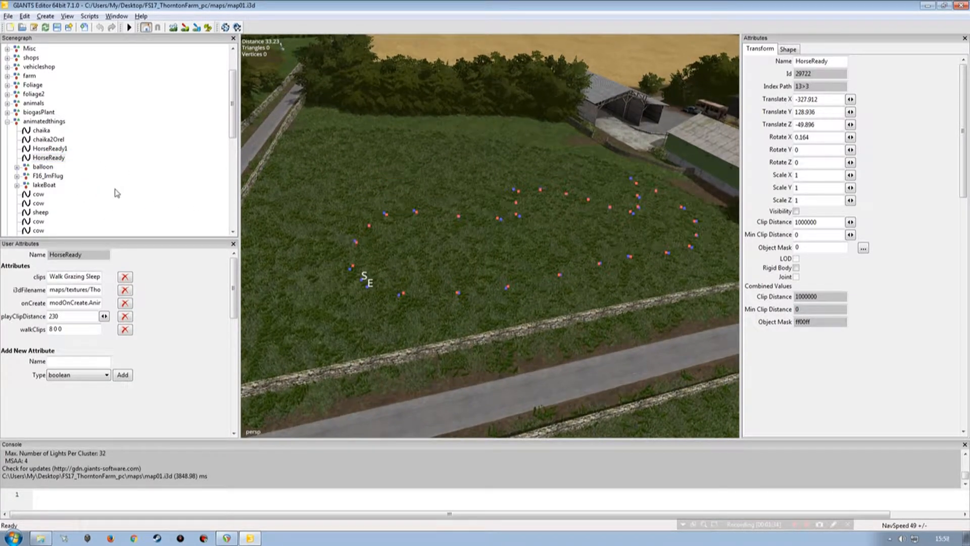
pyautogui.doubleClick(838, 60)
pyautogui.hotkey('ctrl', 'c')
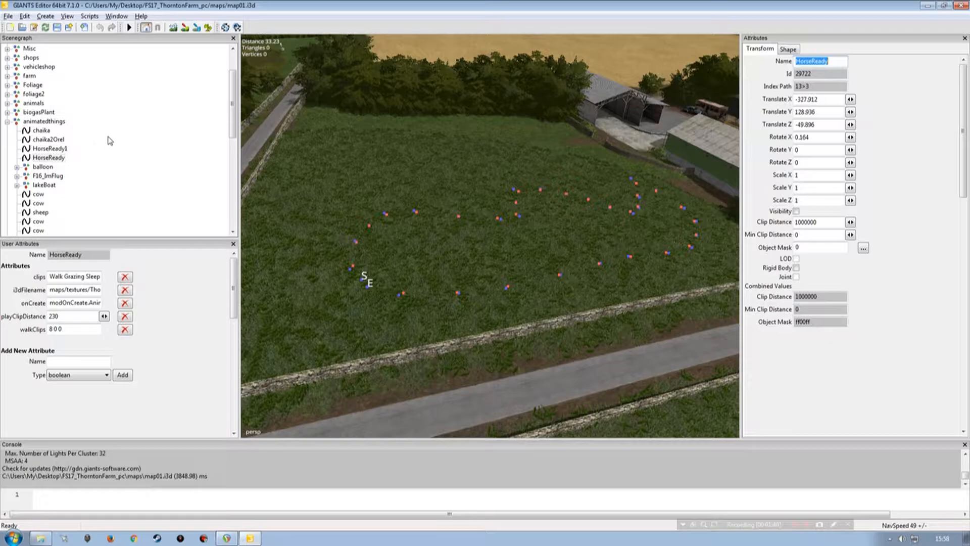
pyautogui.click(8, 15)
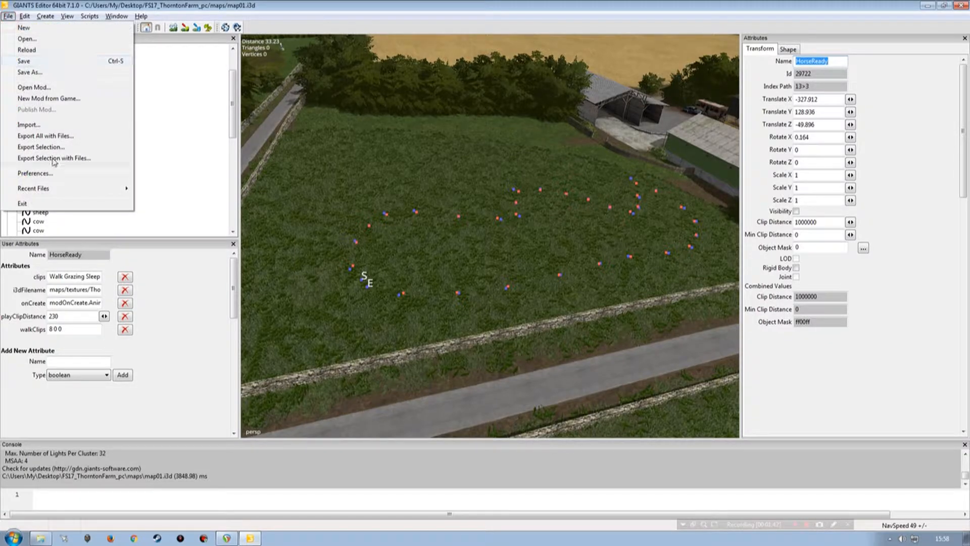
pyautogui.click(51, 158)
pyautogui.moveTo(187, 30); pyautogui.dragTo(405, 53)
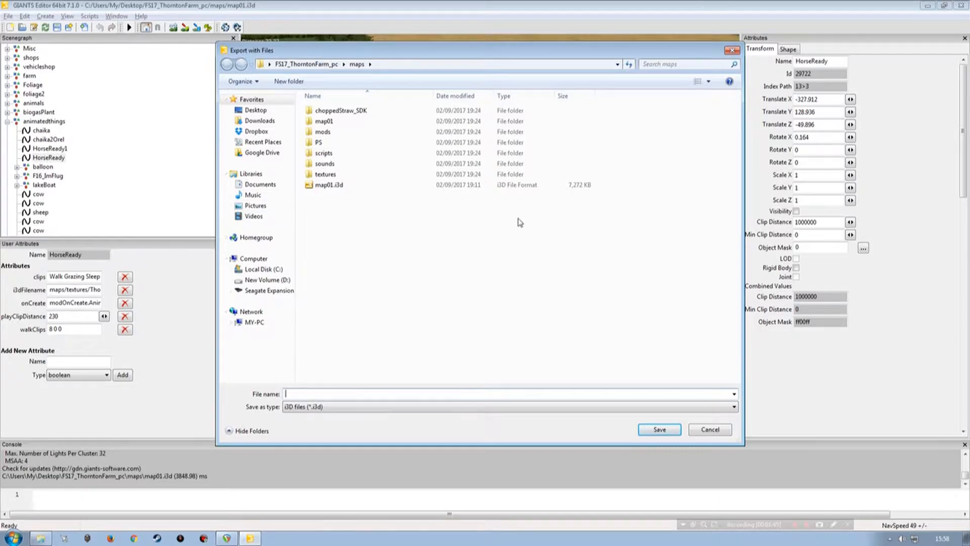
pyautogui.click(709, 430)
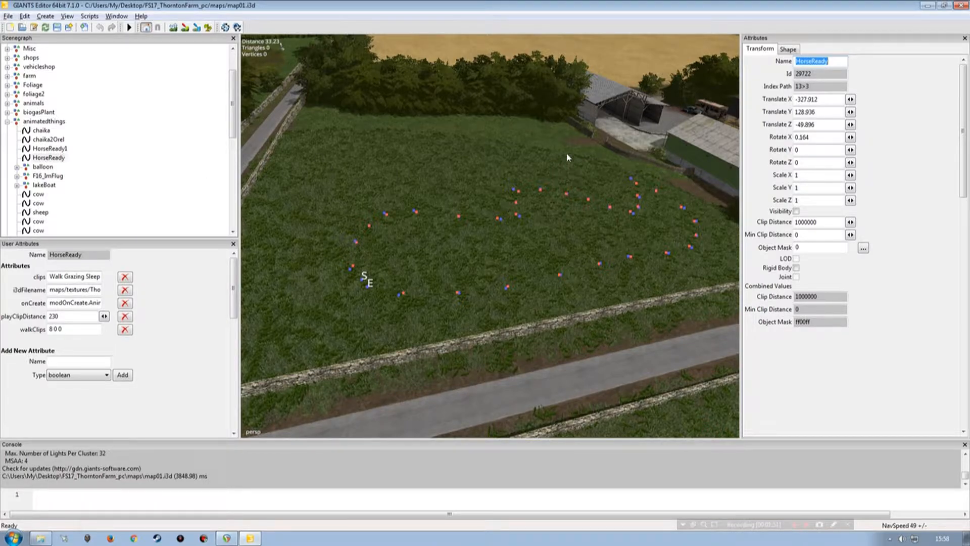
# Step: Start exporting the HorseReady selection with its files and browse to FS17_Manchester/maps/models on the desktop
pyautogui.click(8, 16)
pyautogui.click(31, 158)
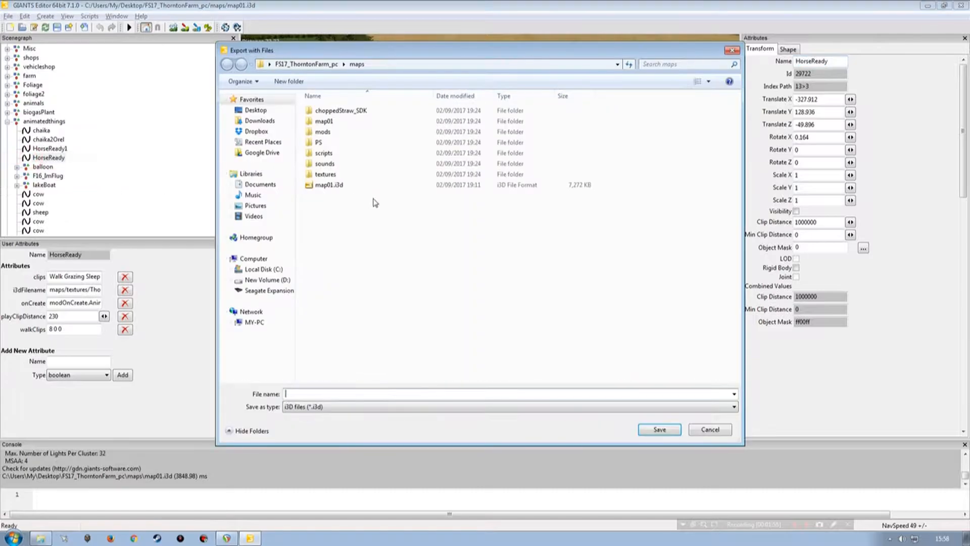
pyautogui.click(253, 110)
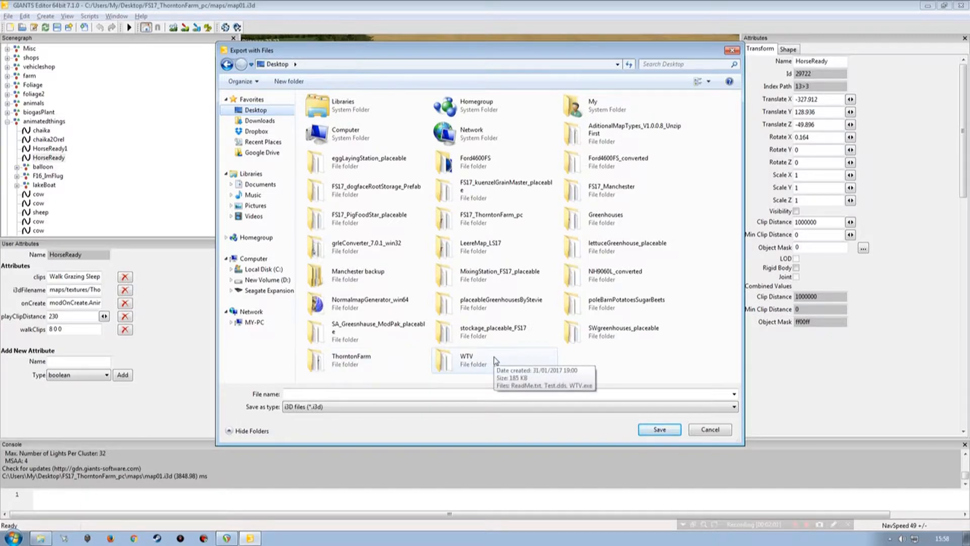
pyautogui.doubleClick(595, 188)
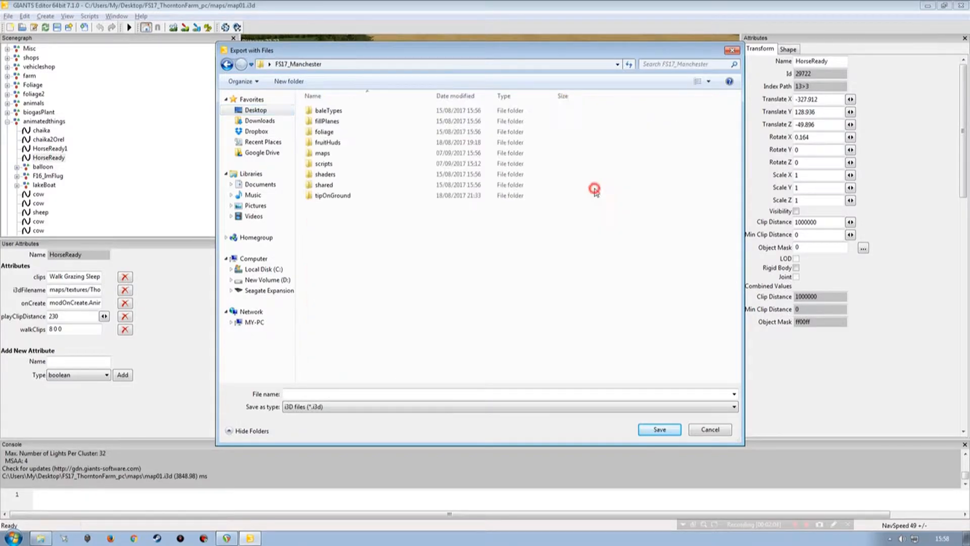
pyautogui.doubleClick(328, 154)
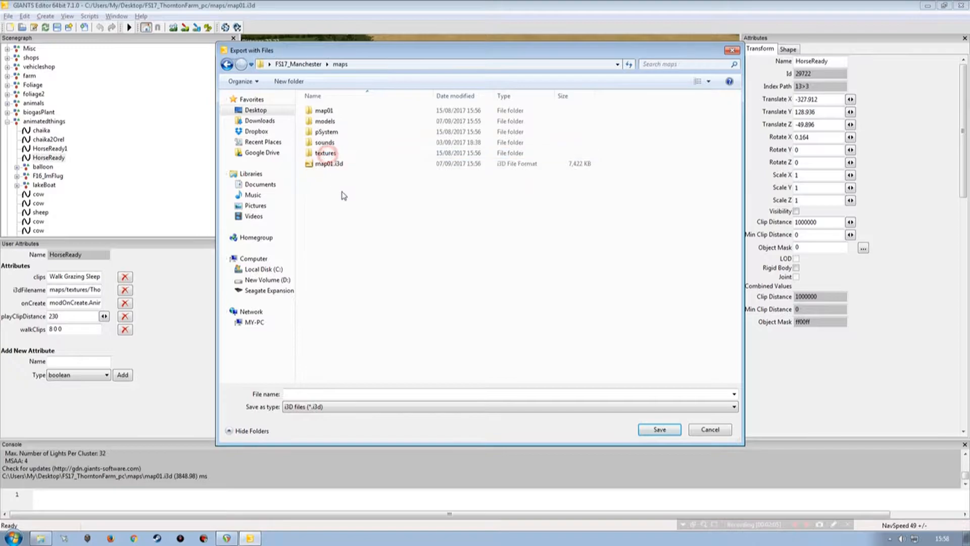
pyautogui.doubleClick(324, 132)
# Step: Create a new folder named animatedthings inside the models folder
pyautogui.click(289, 81)
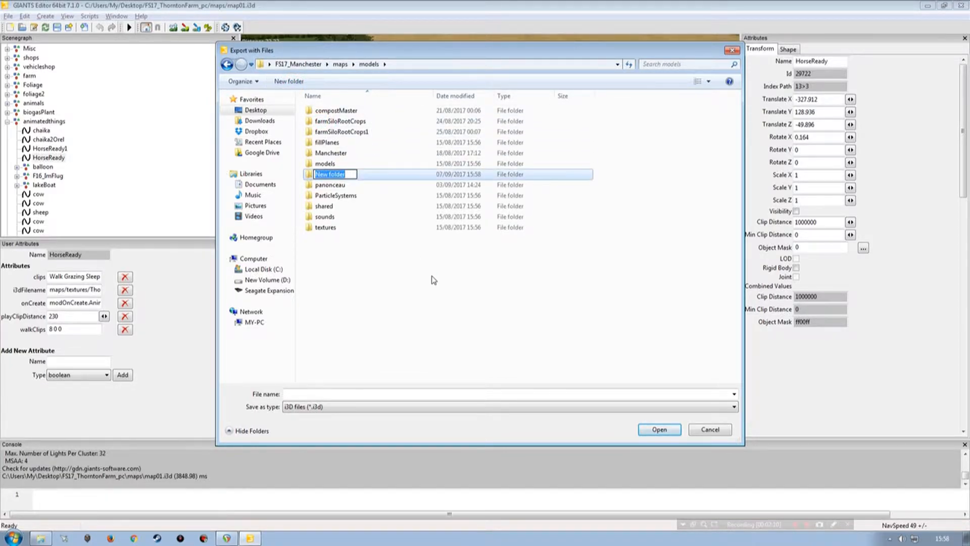
pyautogui.write('animatedthings')
pyautogui.press('Return')
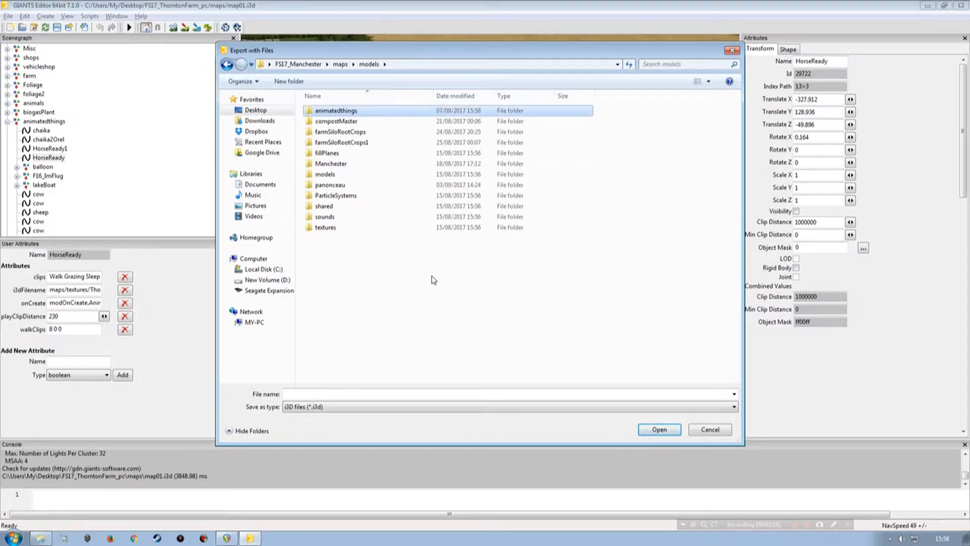
# Step: Save the export as HorseReady in the animatedthings folder, without the parent directory structure
pyautogui.doubleClick(336, 110)
pyautogui.click(333, 397)
pyautogui.hotkey('ctrl', 'v')
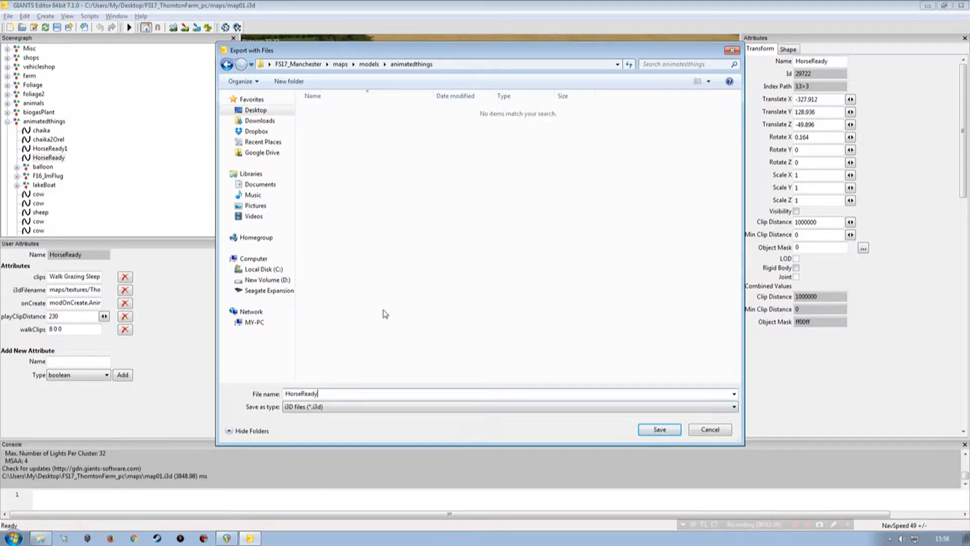
pyautogui.click(667, 434)
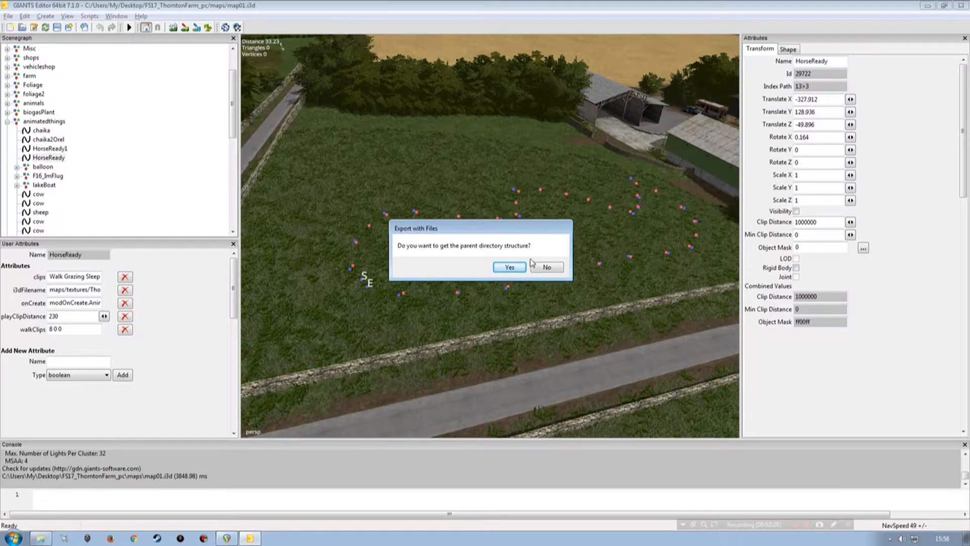
pyautogui.click(544, 267)
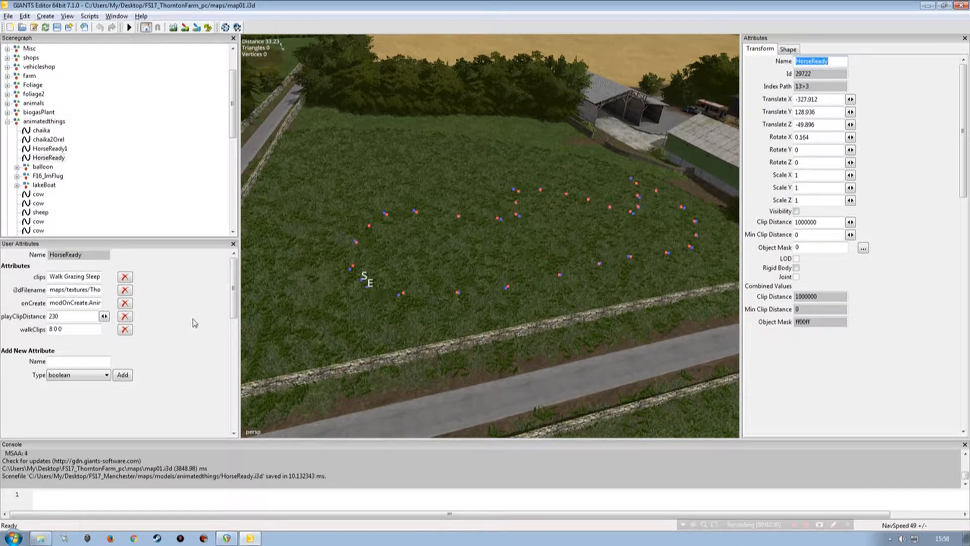
# Step: Export the Dog2 spline with its files as Dog2 into the same animatedthings folder, without the parent directory structure
pyautogui.scroll(-10, 227, 114)
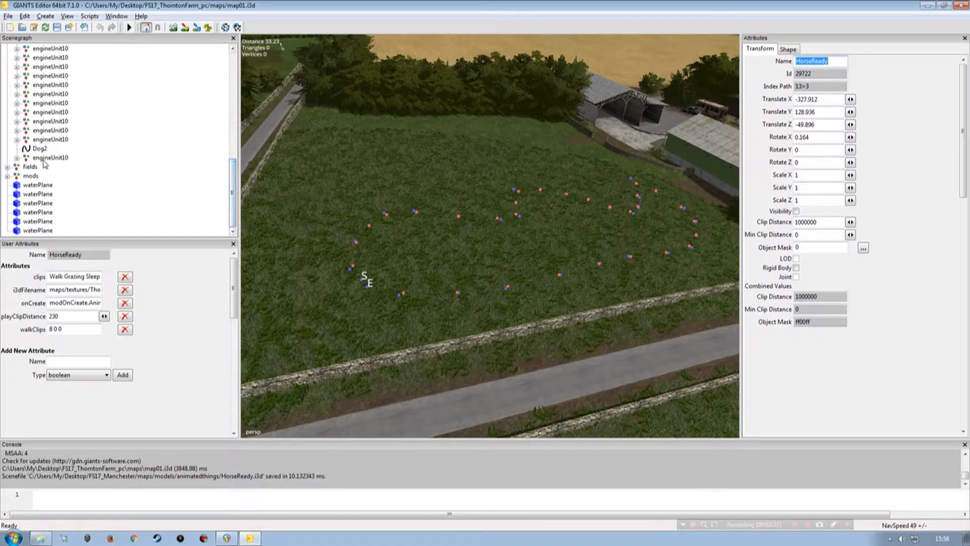
pyautogui.click(39, 149)
pyautogui.click(823, 60)
pyautogui.doubleClick(823, 59)
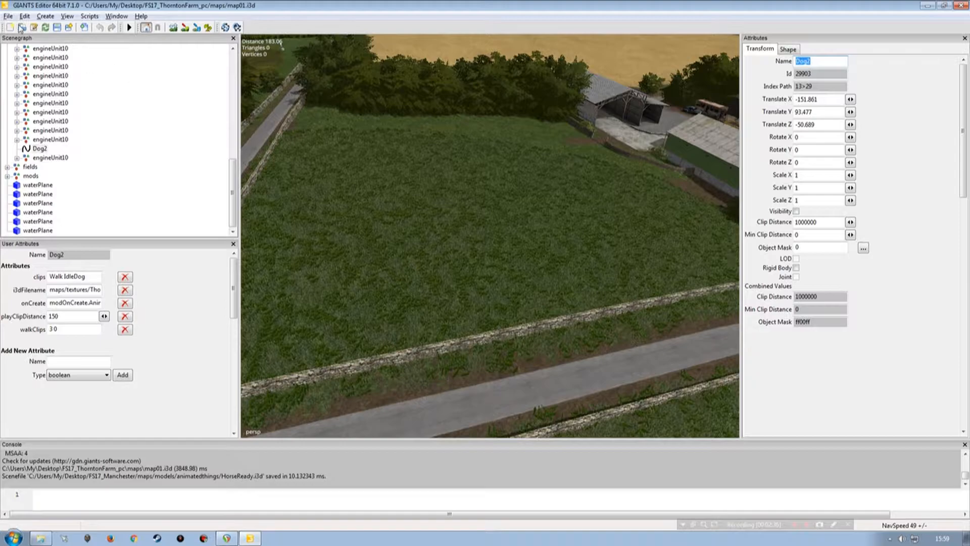
pyautogui.click(8, 16)
pyautogui.click(70, 159)
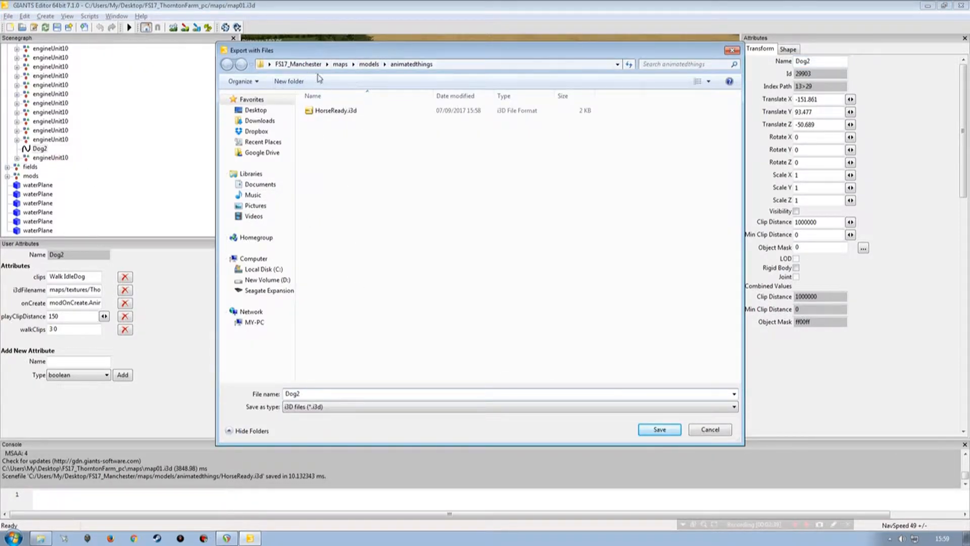
pyautogui.click(659, 431)
pyautogui.click(544, 268)
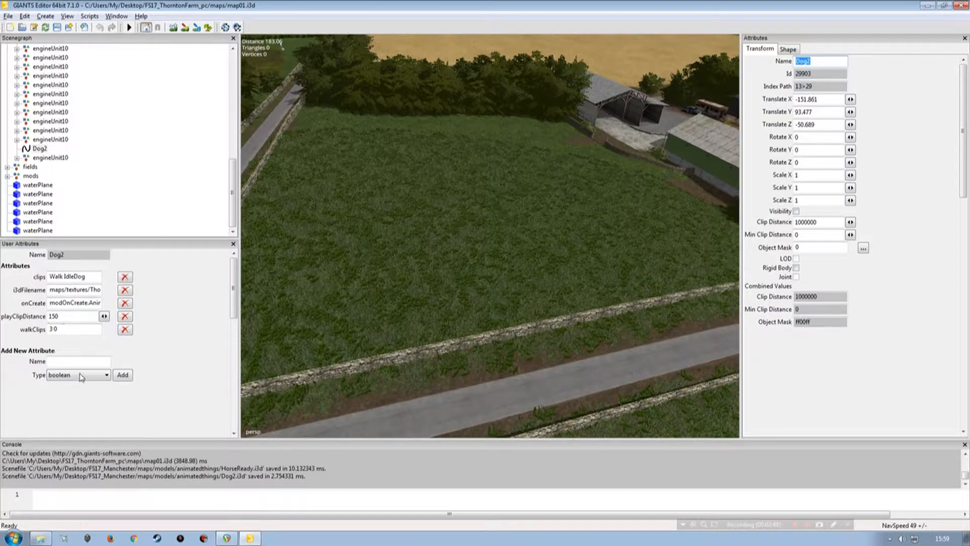
# Step: Read the full i3dFilename path in Dog2's user attributes
pyautogui.click(68, 291)
pyautogui.press('Right')
pyautogui.press('Right')
pyautogui.press('Right')
pyautogui.press('Right')
pyautogui.press('Right')
pyautogui.press('Right')
pyautogui.press('Right')
pyautogui.press('Right')
pyautogui.press('Right')
pyautogui.press('Right')
pyautogui.press('Right')
pyautogui.press('Right')
pyautogui.press('Right')
pyautogui.press('Right')
pyautogui.press('Right')
pyautogui.press('Right')
pyautogui.press('Right')
pyautogui.press('Right')
pyautogui.press('Right')
pyautogui.press('Right')
pyautogui.press('Right')
pyautogui.press('Right')
pyautogui.press('Right')
pyautogui.press('Right')
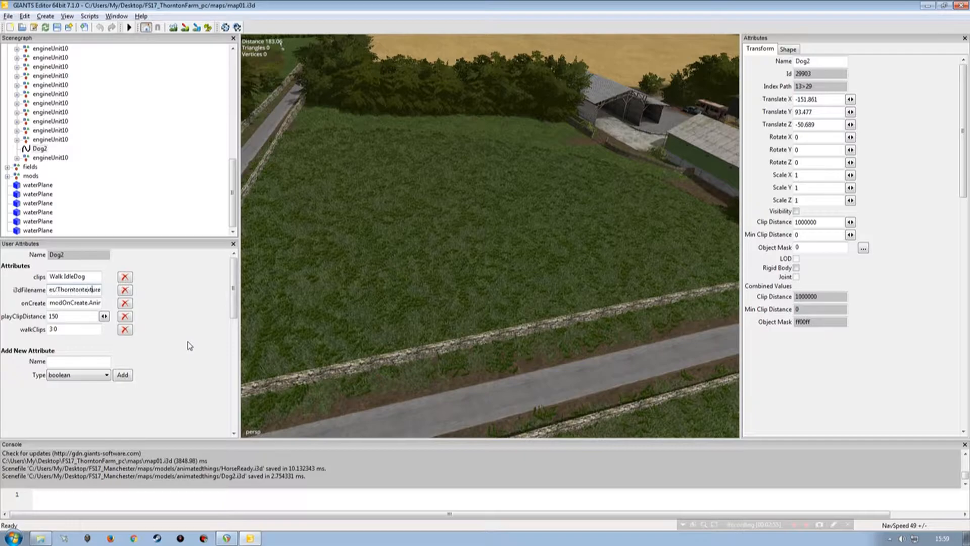
pyautogui.press('Right')
pyautogui.press('Right')
pyautogui.press('Right')
pyautogui.press('Right')
pyautogui.press('Right')
pyautogui.press('Right')
pyautogui.press('Right')
pyautogui.press('Right')
pyautogui.press('Right')
pyautogui.press('Right')
pyautogui.press('Right')
pyautogui.press('Right')
pyautogui.press('Right')
pyautogui.press('Right')
pyautogui.press('Right')
pyautogui.press('Right')
pyautogui.press('Right')
pyautogui.press('Right')
pyautogui.press('Right')
pyautogui.press('Right')
# Step: Select the HorseReady spline and read its i3dFilename path and onCreate value in the user attributes
pyautogui.moveTo(231, 194); pyautogui.dragTo(231, 109)
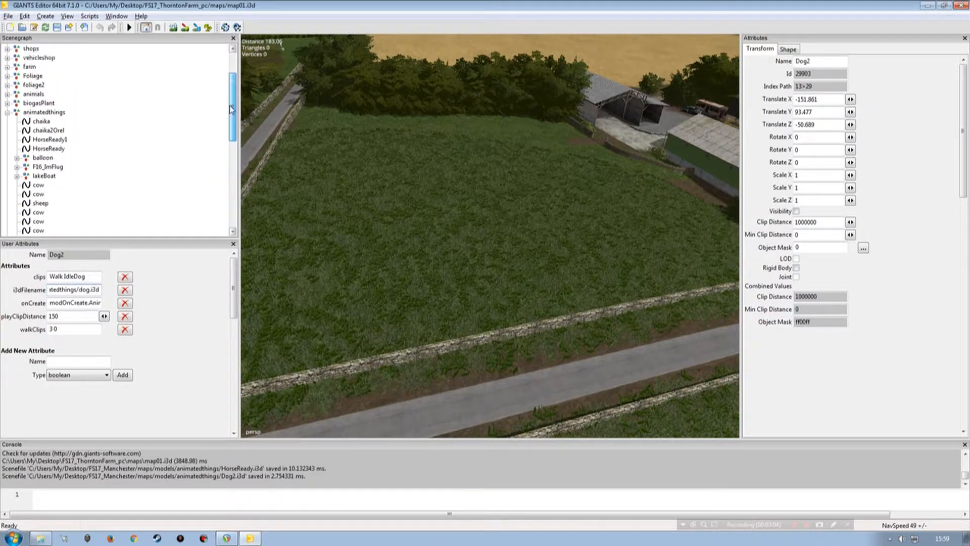
pyautogui.click(51, 149)
pyautogui.click(72, 290)
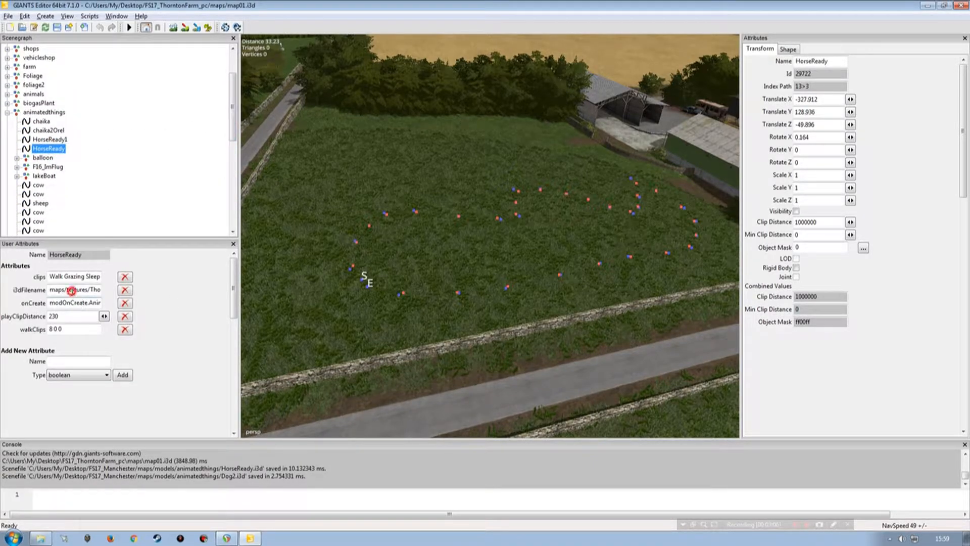
pyautogui.press('Right')
pyautogui.press('Right')
pyautogui.press('Right')
pyautogui.press('Right')
pyautogui.press('Right')
pyautogui.press('Right')
pyautogui.press('Right')
pyautogui.press('Right')
pyautogui.press('Right')
pyautogui.press('Right')
pyautogui.press('Right')
pyautogui.press('Right')
pyautogui.press('Right')
pyautogui.press('Right')
pyautogui.press('Right')
pyautogui.press('Right')
pyautogui.press('Right')
pyautogui.press('Right')
pyautogui.press('Right')
pyautogui.press('Right')
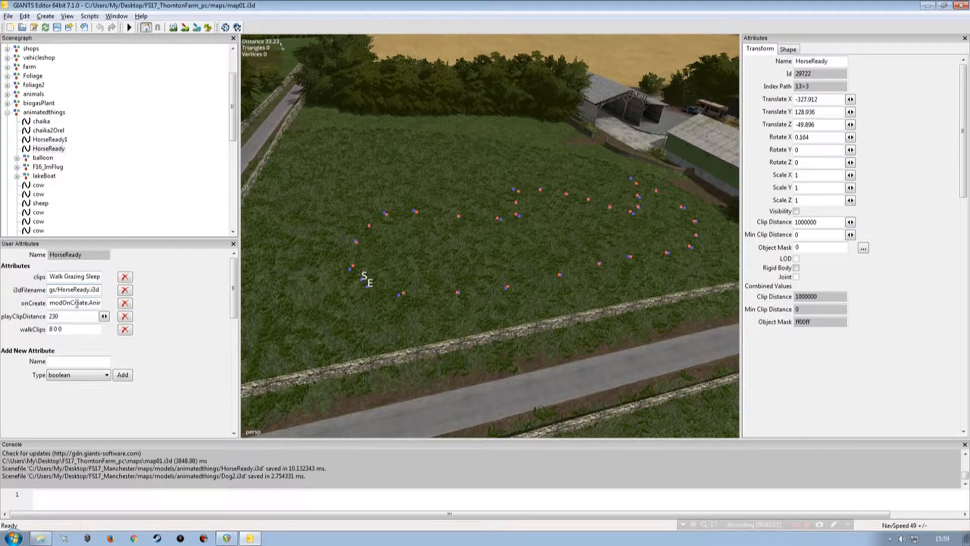
pyautogui.press('End')
pyautogui.press('Home')
# Step: Close the Thornton Farm map without saving and open its maps/textures/Thorntontextures/animatedthings folder in Windows Explorer
pyautogui.click(963, 6)
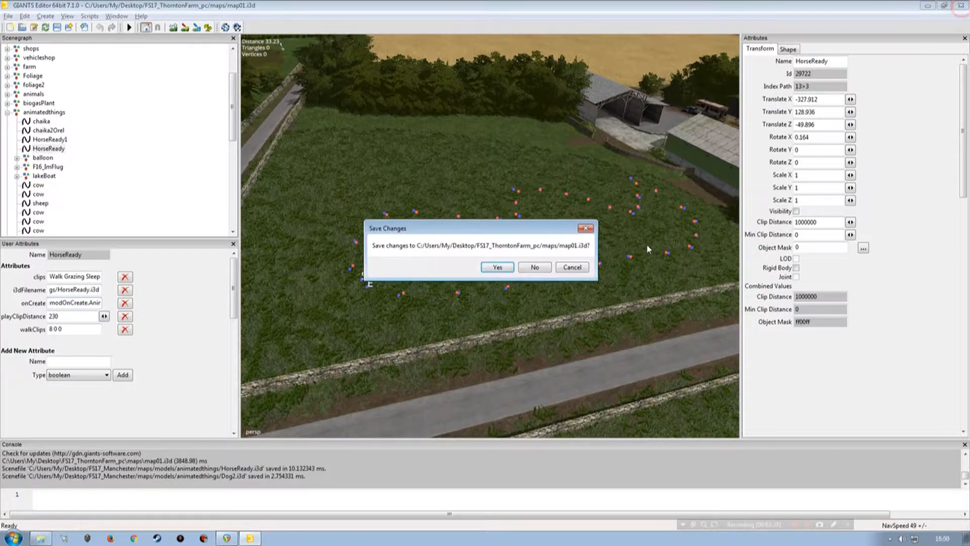
pyautogui.click(530, 269)
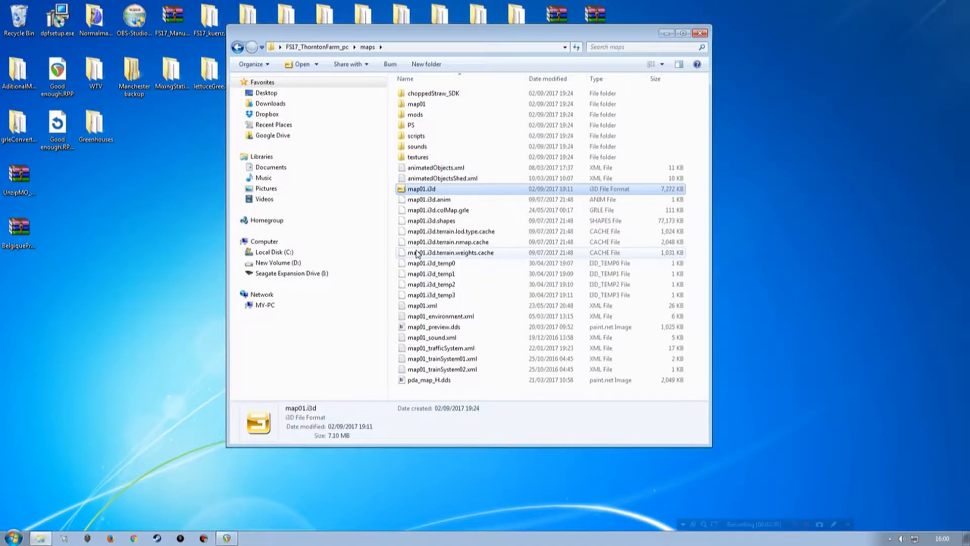
pyautogui.click(426, 159)
pyautogui.doubleClick(426, 157)
pyautogui.doubleClick(425, 125)
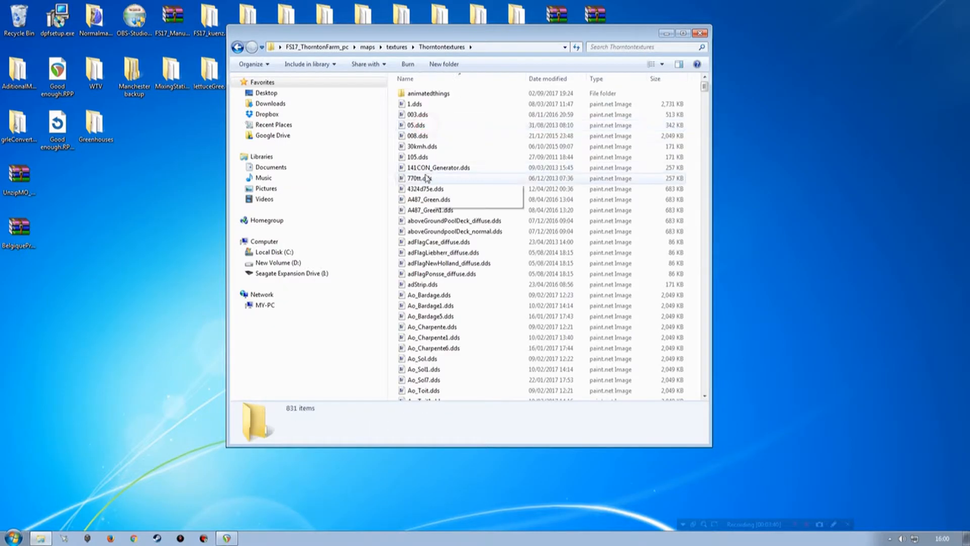
pyautogui.doubleClick(424, 95)
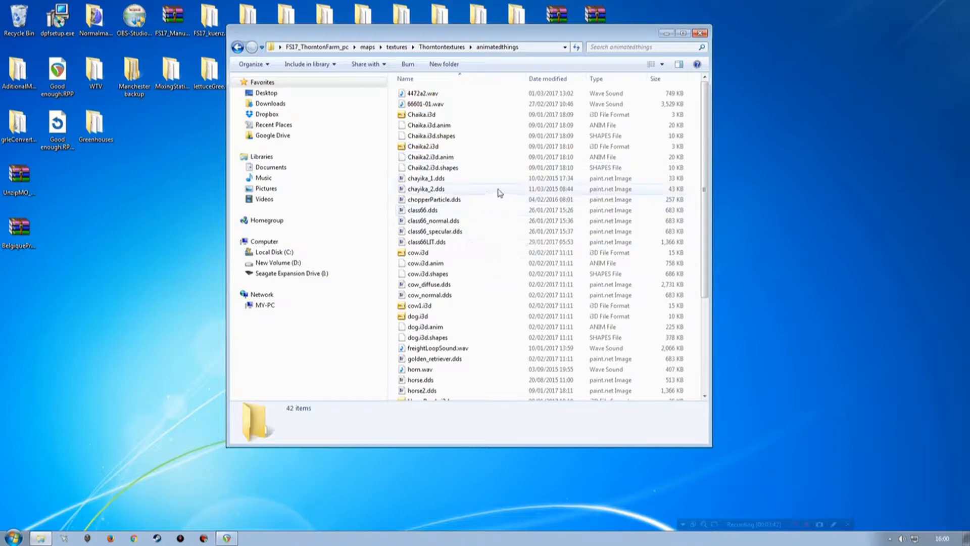
# Step: Open HorseReady.i3d from the Thornton animatedthings folder in GIANTS Editor 7.1.0 and bring the editor to the front
pyautogui.scroll(-4, 538, 265)
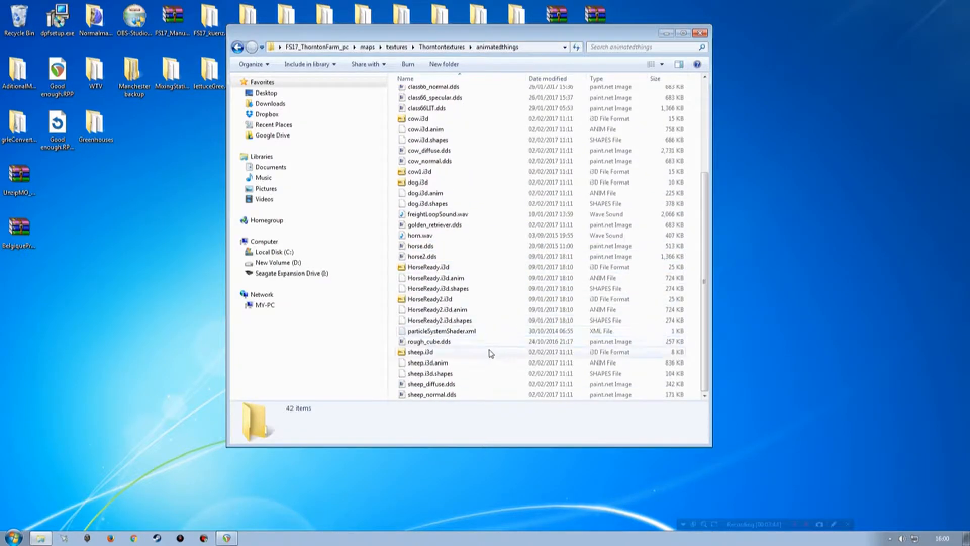
pyautogui.doubleClick(419, 269)
pyautogui.click(352, 244)
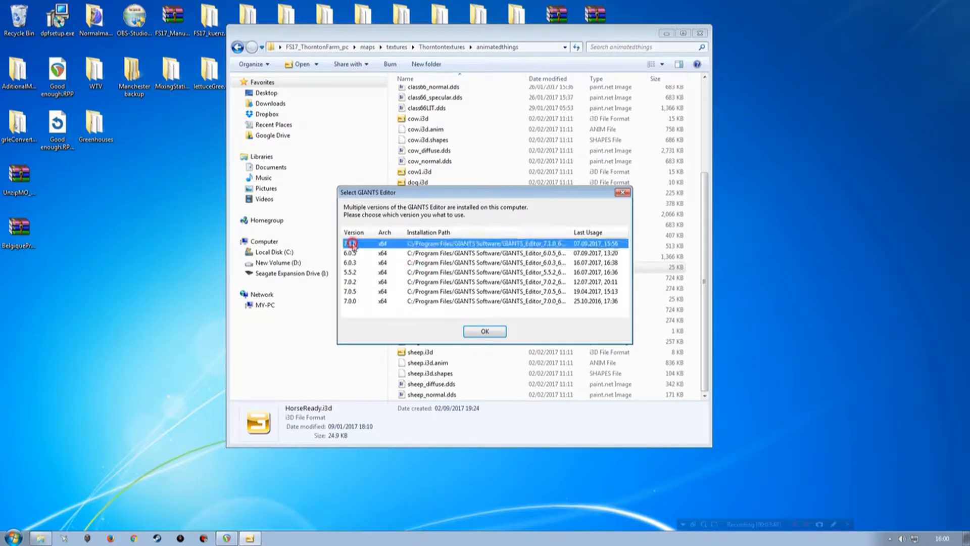
pyautogui.doubleClick(352, 244)
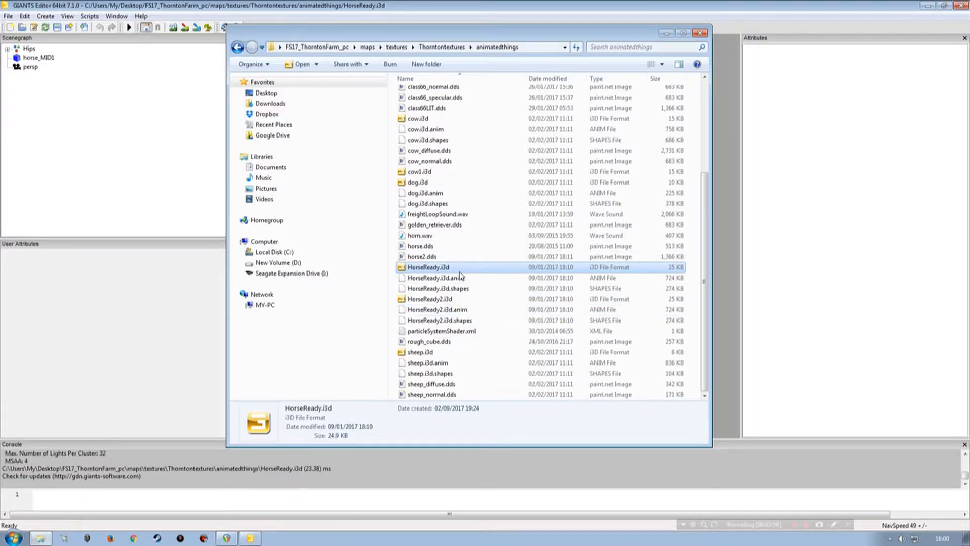
pyautogui.click(191, 10)
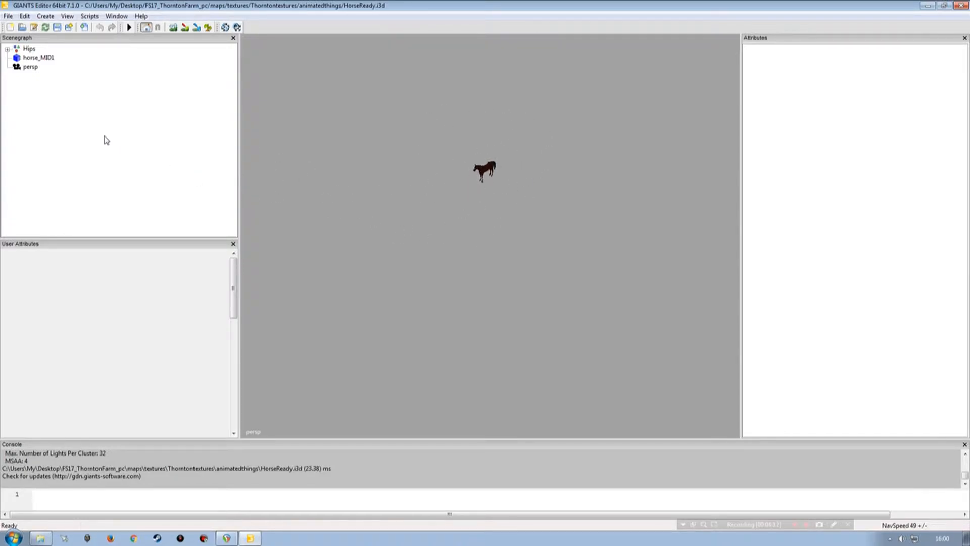
# Step: Export the whole horse scene with files as Horse into FS17_Manchester/maps/models/animatedthings, without the parent directory structure, and close the editor
pyautogui.click(9, 16)
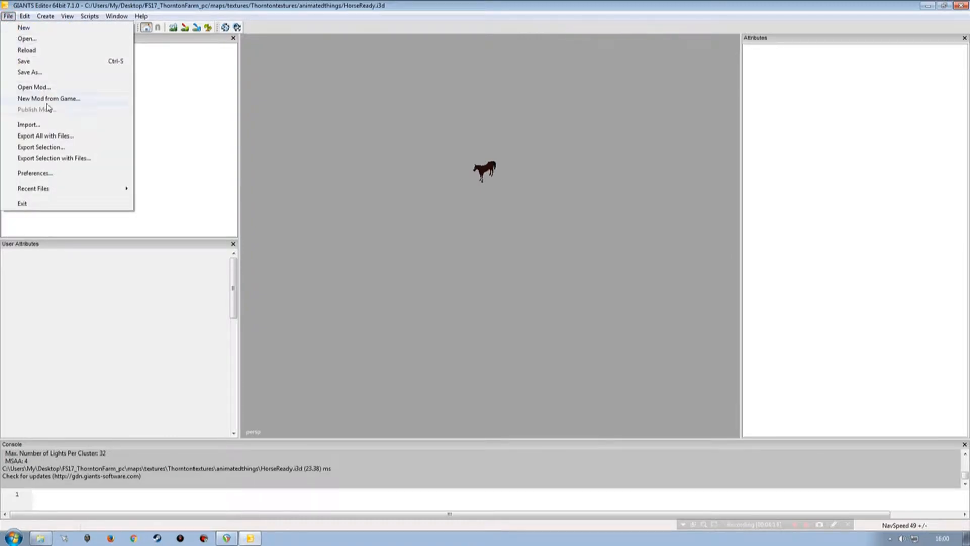
pyautogui.click(40, 136)
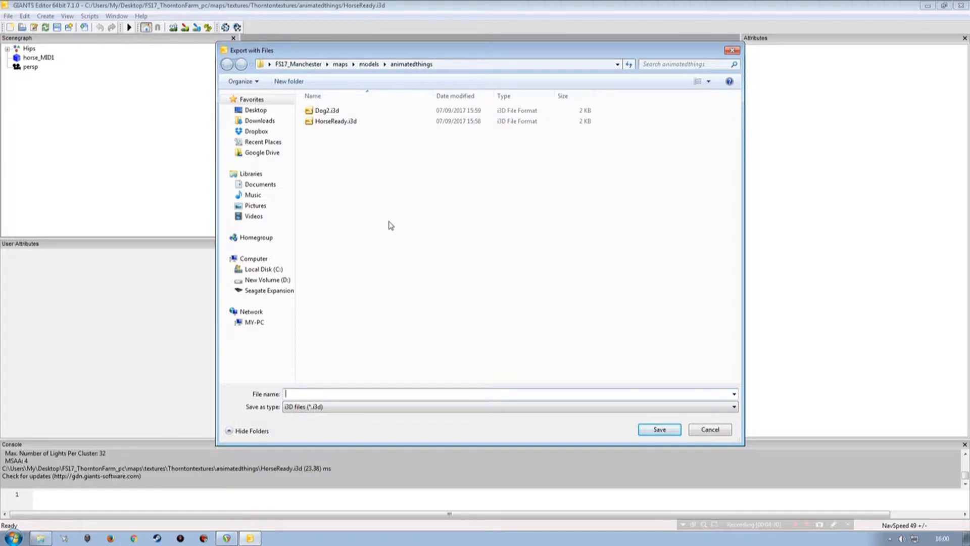
pyautogui.write('Horse')
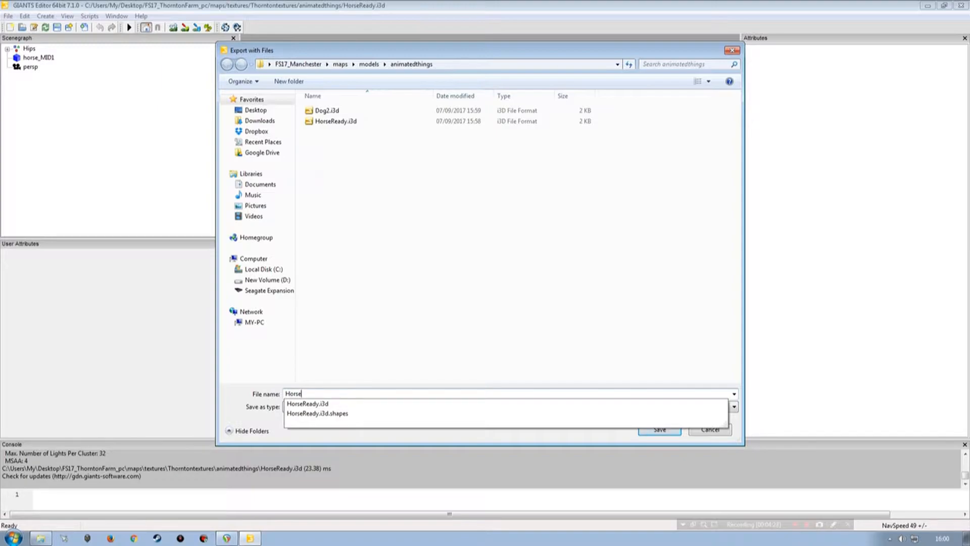
pyautogui.press('Return')
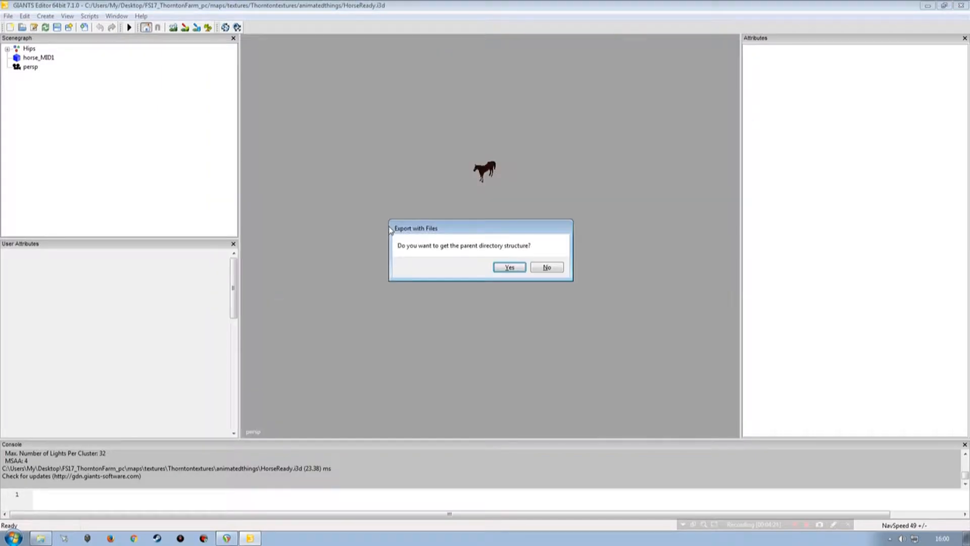
pyautogui.click(547, 267)
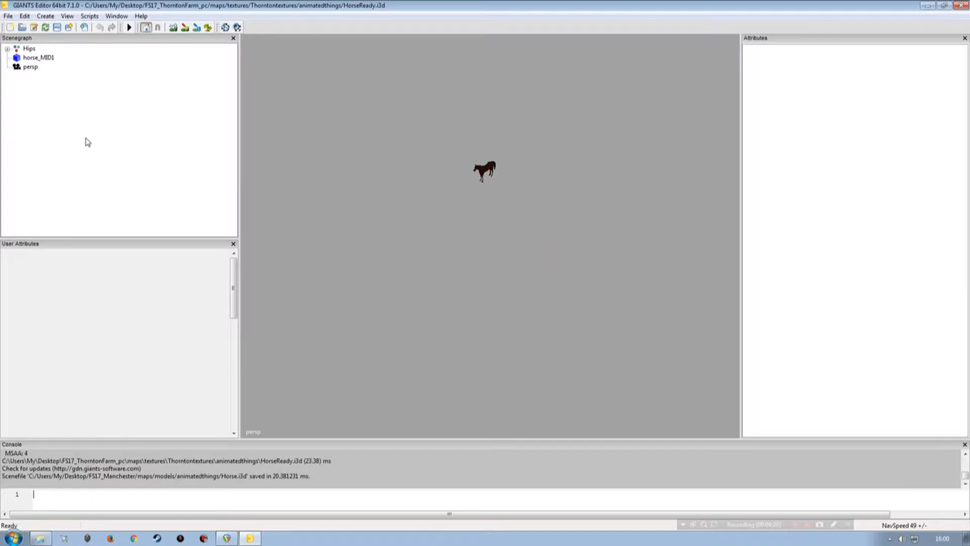
pyautogui.click(962, 5)
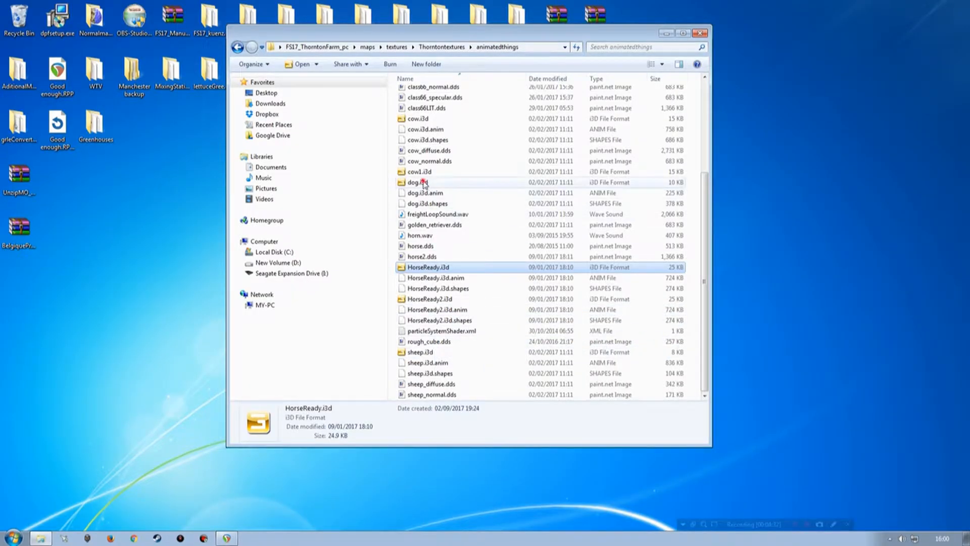
# Step: Open dog.i3d in GIANTS Editor, export everything with files as Dog into the Manchester animatedthings folder without parent directories, and close the editor
pyautogui.doubleClick(420, 183)
pyautogui.doubleClick(351, 244)
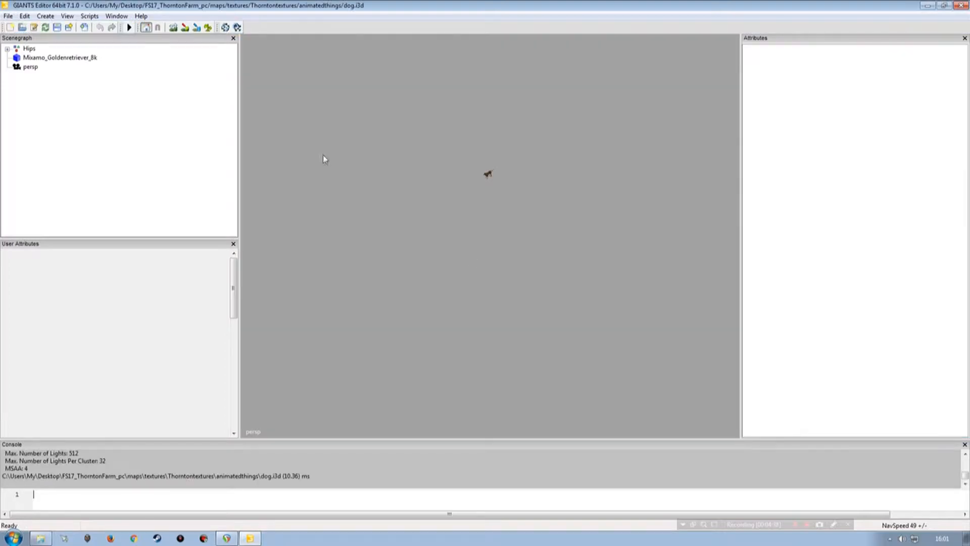
pyautogui.click(8, 16)
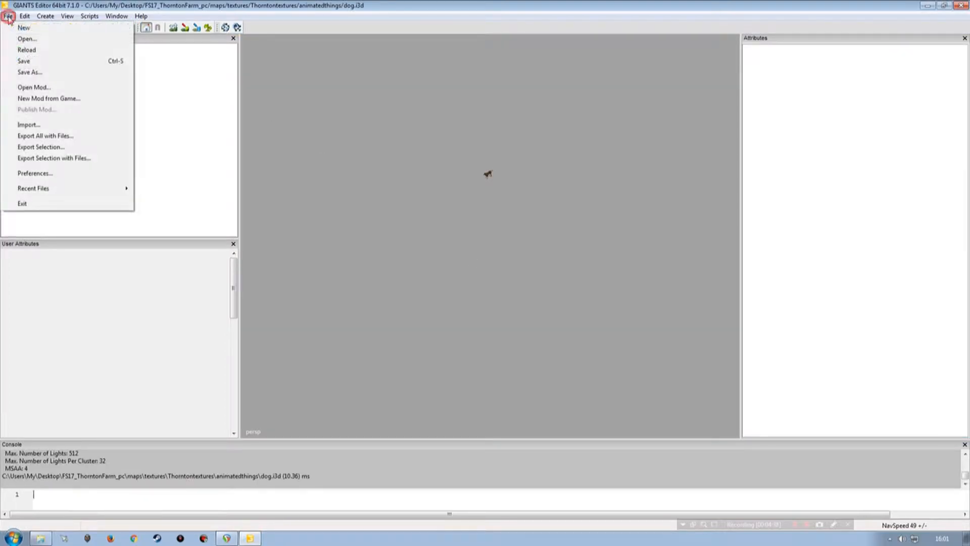
pyautogui.click(36, 136)
pyautogui.write('D')
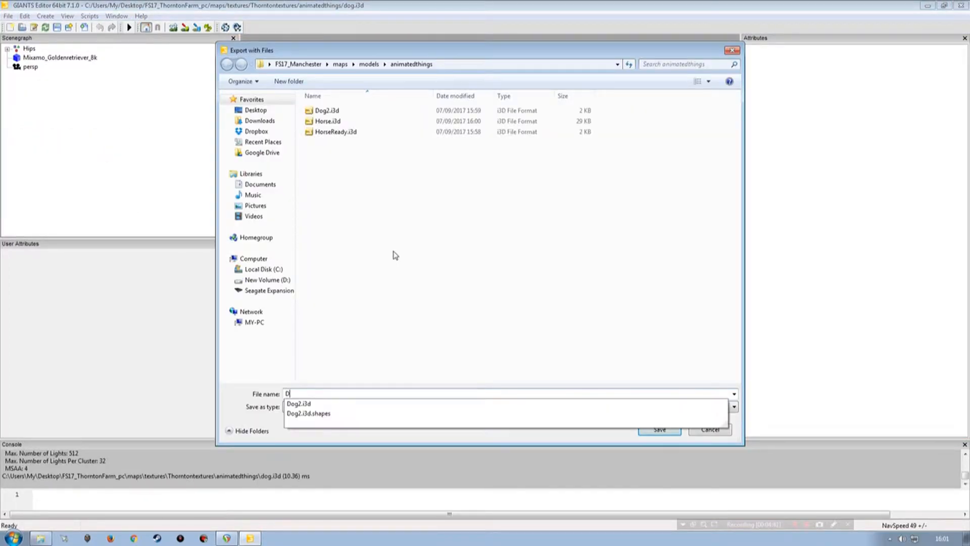
pyautogui.write('og')
pyautogui.press('Return')
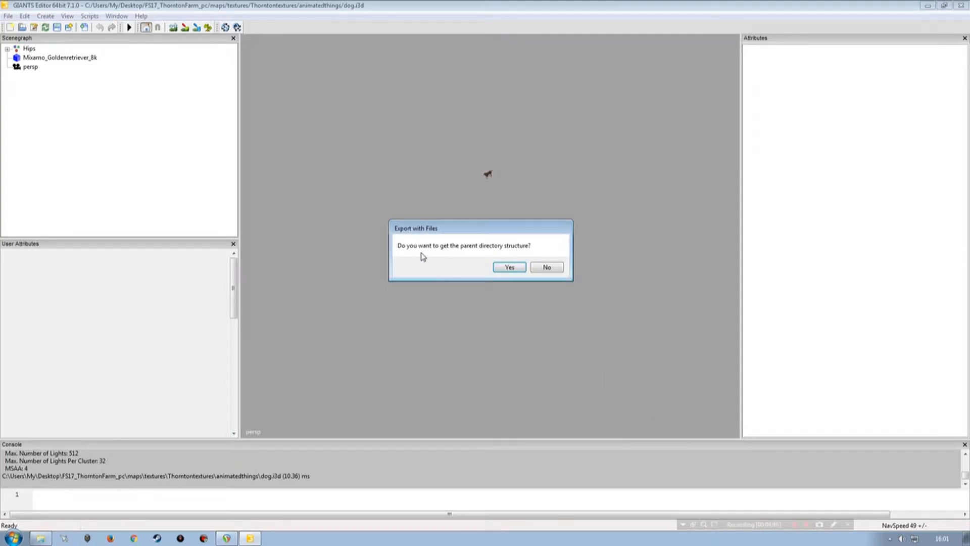
pyautogui.click(547, 268)
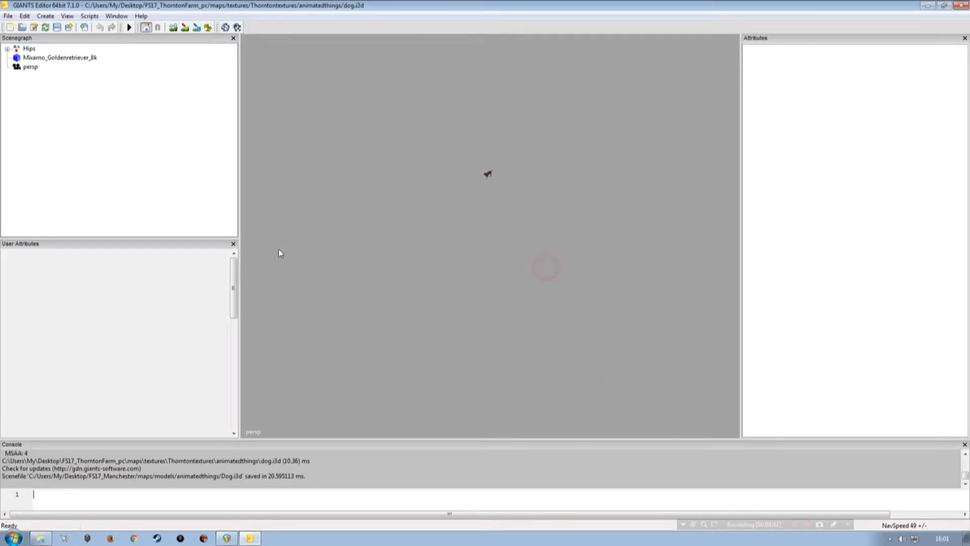
pyautogui.click(961, 6)
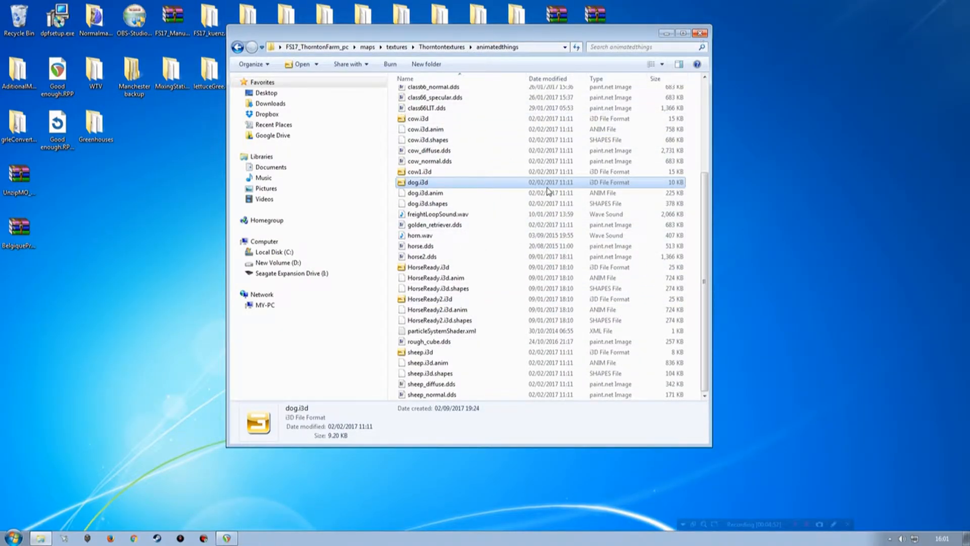
# Step: Show the FS17_ThorntonFarm_pc maps/scripts folder and the FS17_Manchester scripts folder side by side in separate windows
pyautogui.click(312, 49)
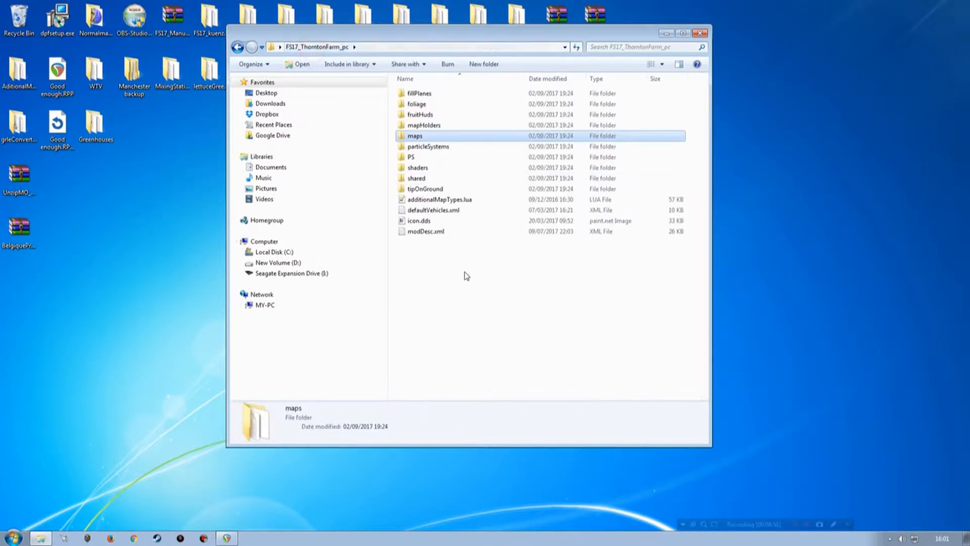
pyautogui.doubleClick(420, 135)
pyautogui.doubleClick(416, 135)
pyautogui.moveTo(401, 32); pyautogui.dragTo(609, 21)
pyautogui.doubleClick(248, 232)
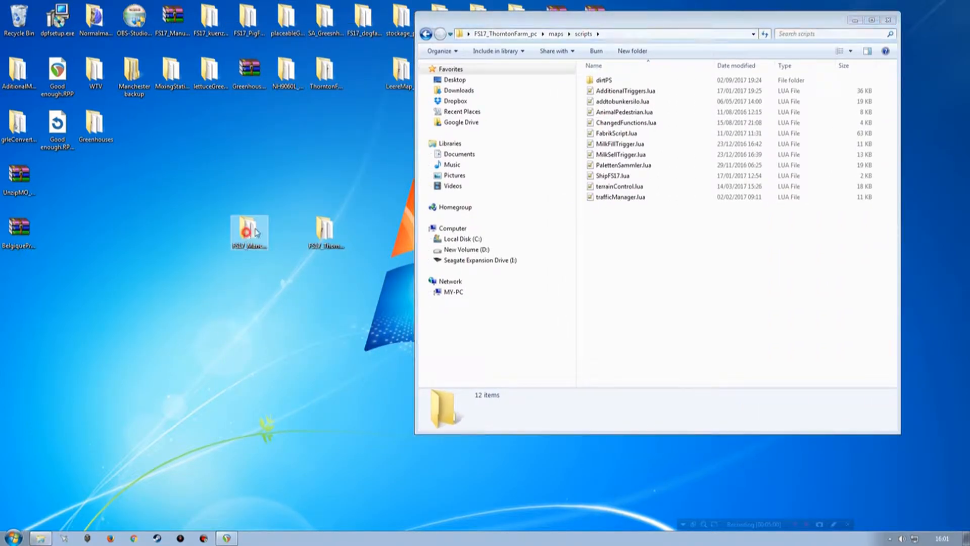
pyautogui.moveTo(617, 37); pyautogui.dragTo(252, 30)
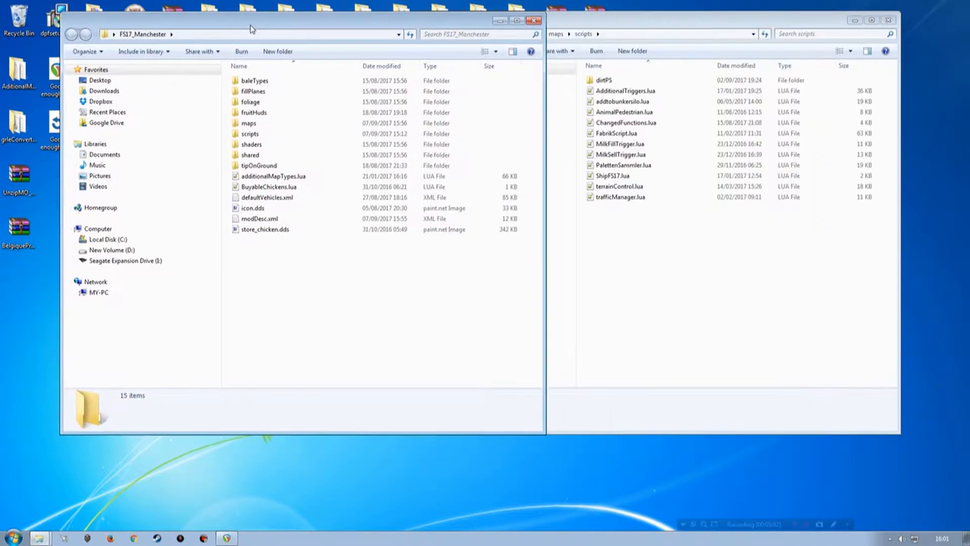
pyautogui.doubleClick(250, 134)
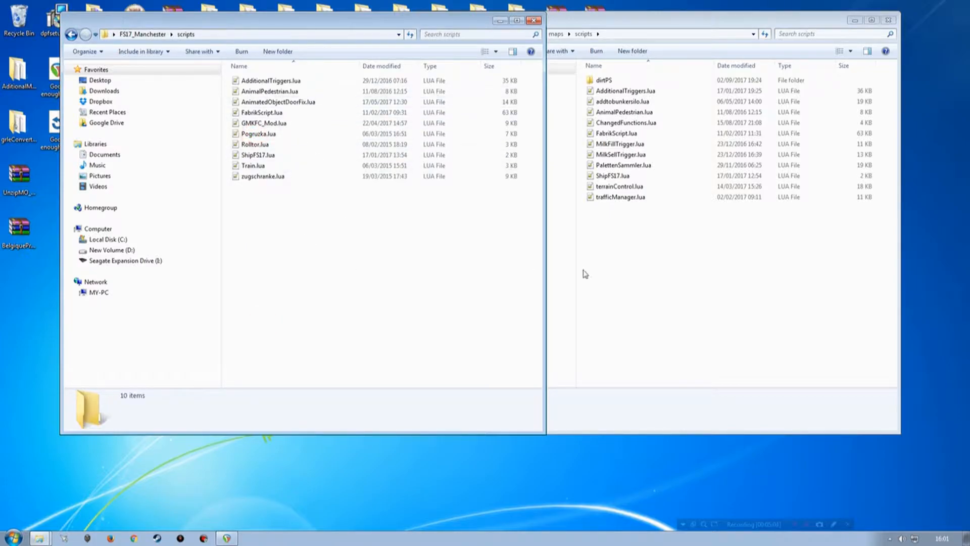
# Step: Copy AnimalPedestrian.lua from the Thornton scripts folder into the Manchester scripts folder, replacing the existing file, and close the Thornton window
pyautogui.click(629, 329)
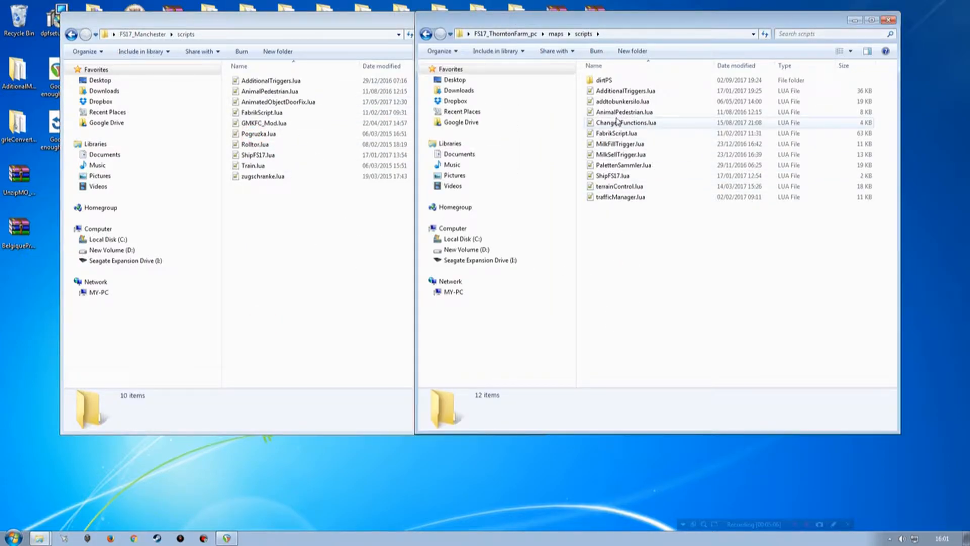
pyautogui.moveTo(619, 111); pyautogui.dragTo(290, 264)
pyautogui.moveTo(289, 263); pyautogui.dragTo(290, 263, button='right')
pyautogui.click(320, 289)
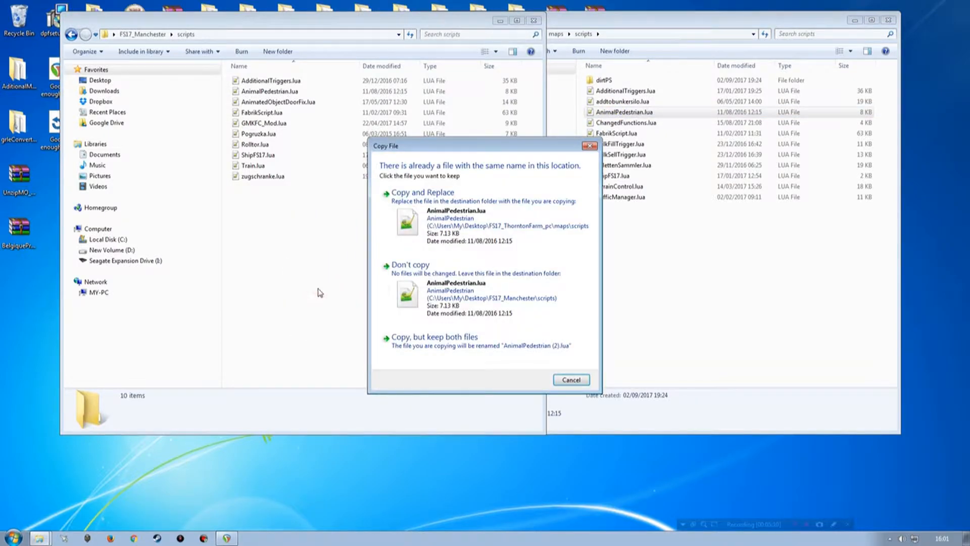
pyautogui.click(429, 220)
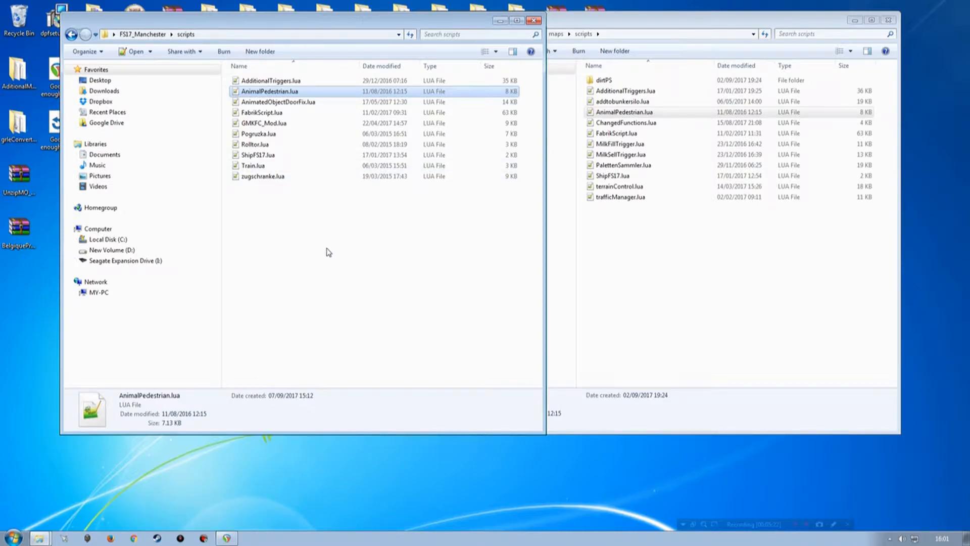
pyautogui.click(888, 20)
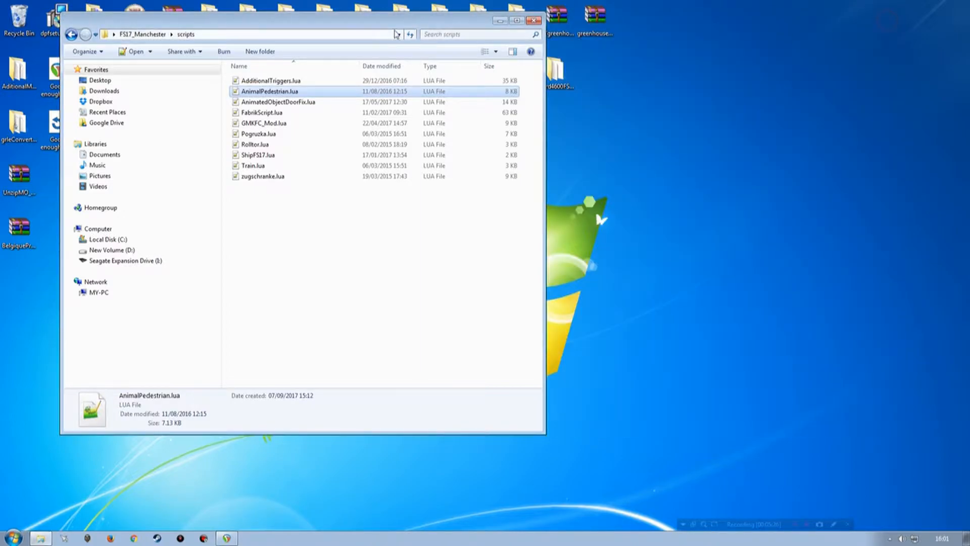
# Step: Return to the FS17_Manchester root folder and open modDesc.xml in Notepad++
pyautogui.moveTo(331, 19); pyautogui.dragTo(523, 66)
pyautogui.press('BackSpace')
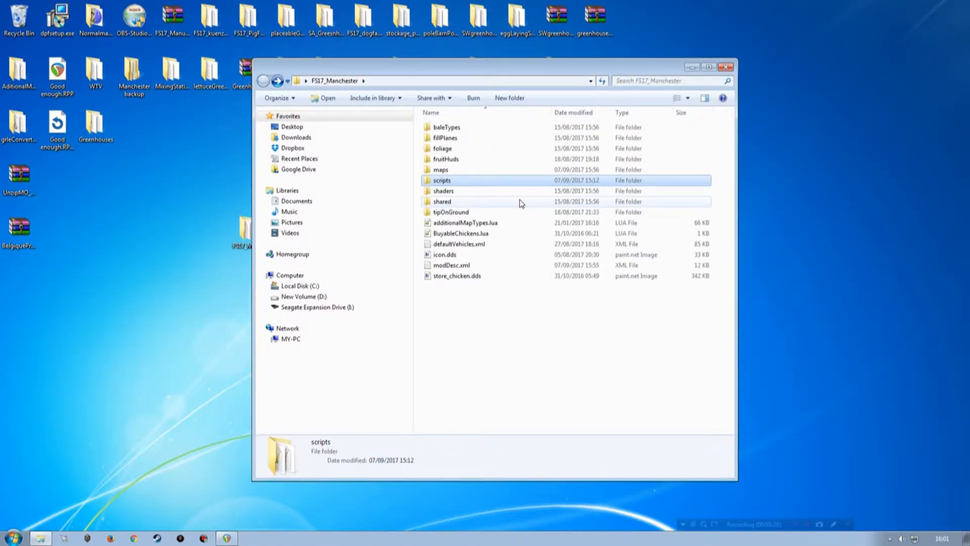
pyautogui.doubleClick(445, 266)
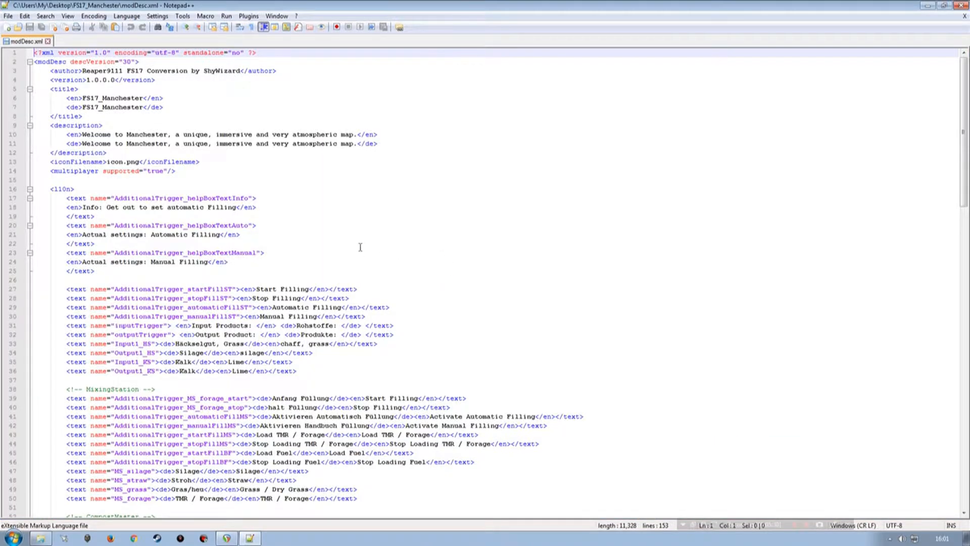
# Step: Duplicate the scripts/GMKFC_Mod.lua sourceFile line at the end of the extraSourceFiles section
pyautogui.scroll(-18, 273, 334)
pyautogui.scroll(-11, 273, 334)
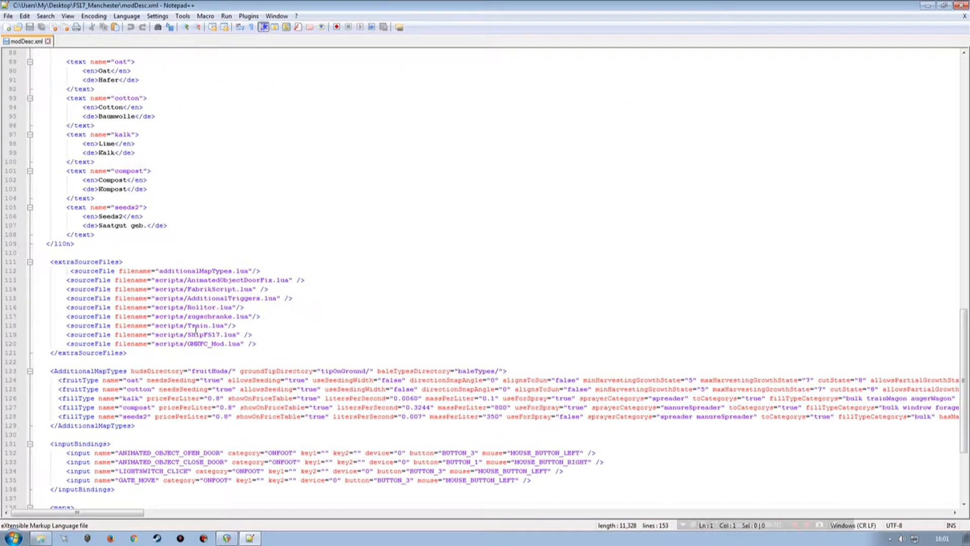
pyautogui.click(13, 345)
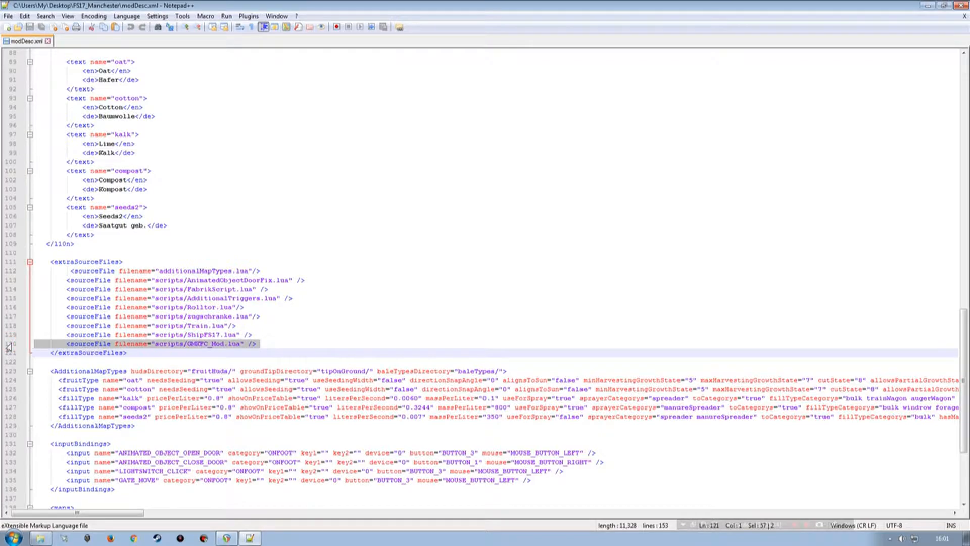
pyautogui.click(258, 344)
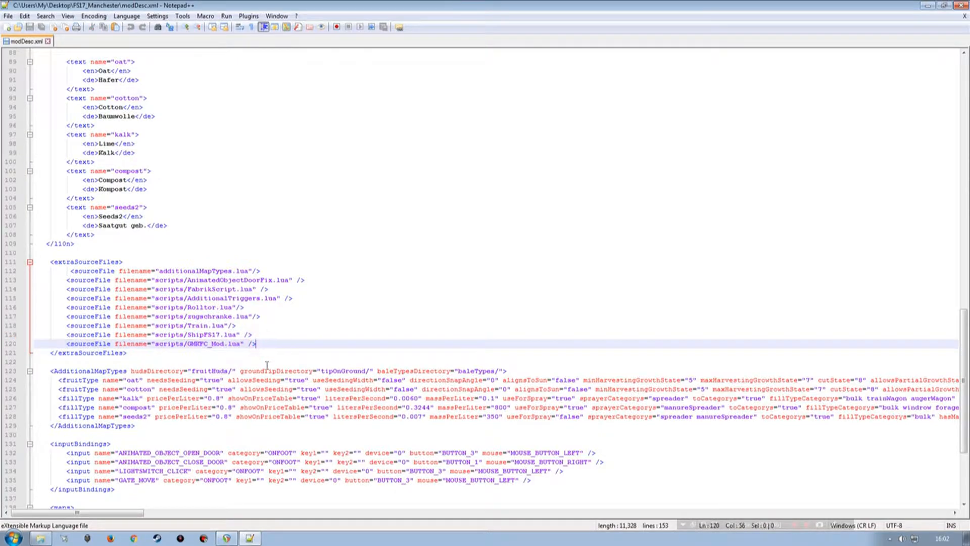
pyautogui.press('Return')
pyautogui.click(10, 353)
pyautogui.hotkey('ctrl', 'v')
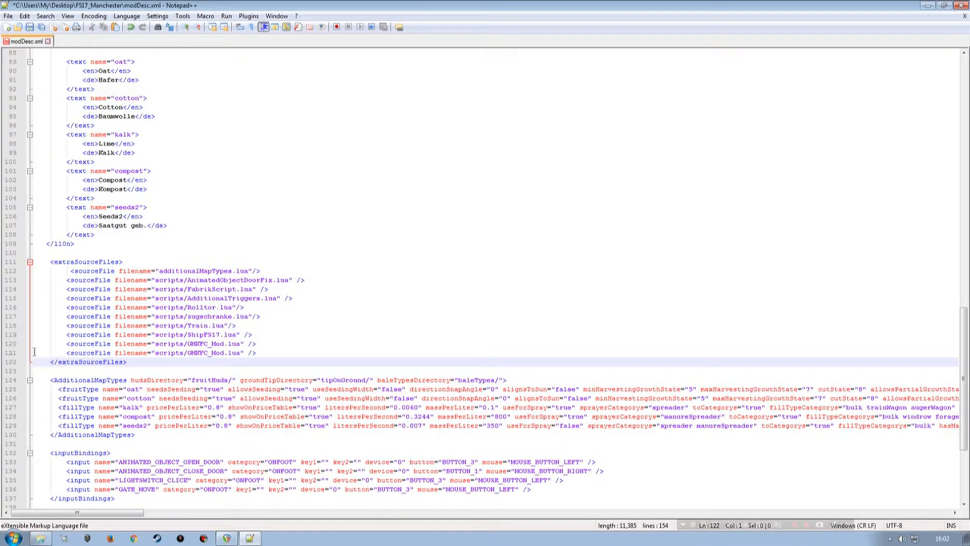
# Step: Replace the script name in the duplicated sourceFile line with AnimalPedestrian, copied from the file in the scripts folder, and save modDesc.xml
pyautogui.click(40, 538)
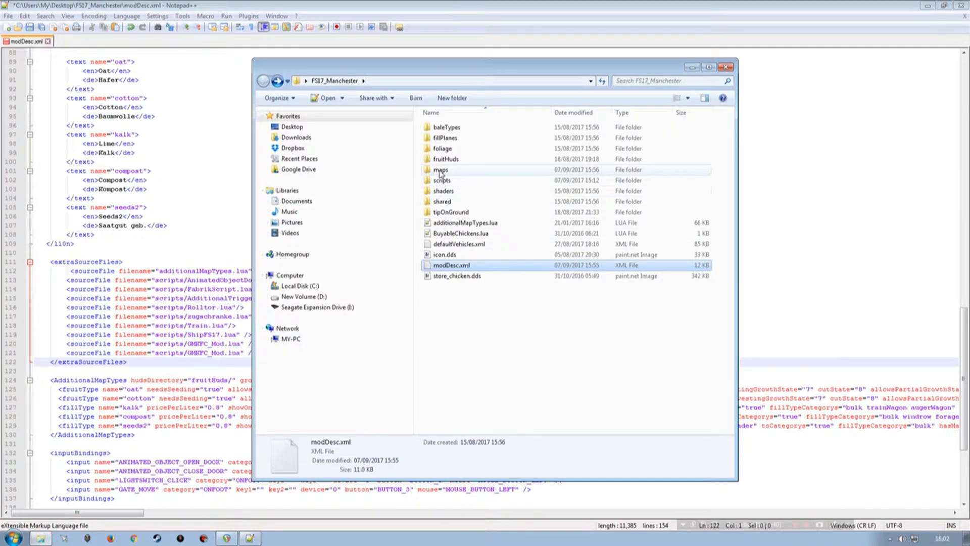
pyautogui.doubleClick(444, 181)
pyautogui.click(448, 136)
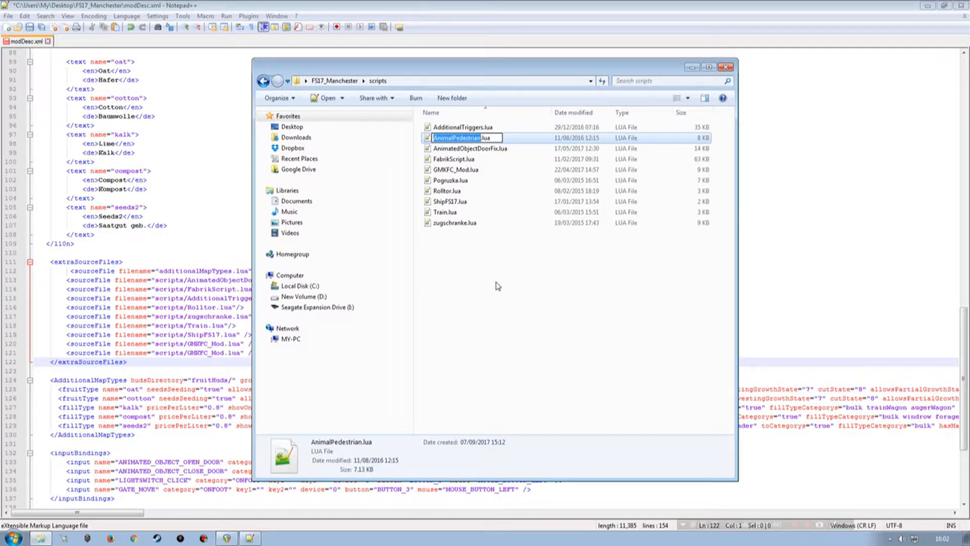
pyautogui.click(382, 9)
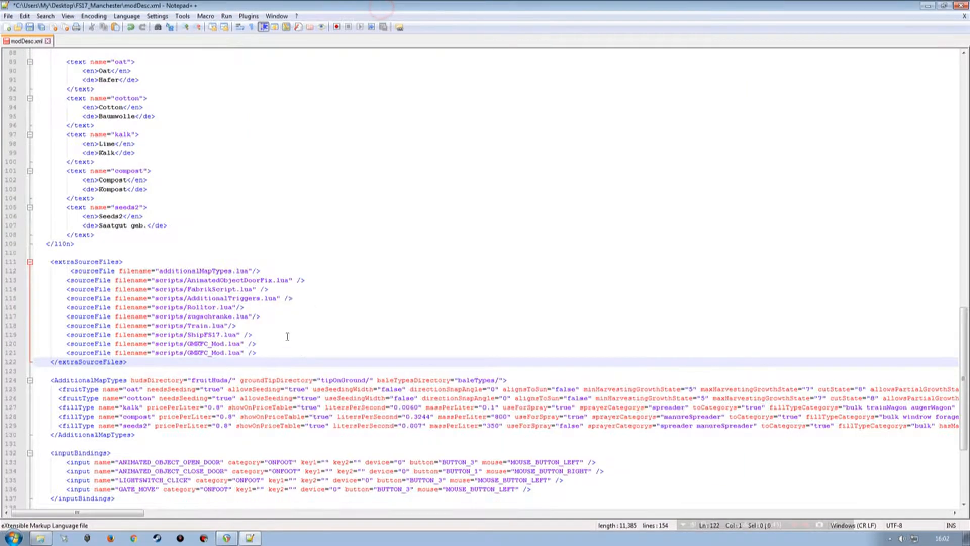
pyautogui.doubleClick(220, 352)
pyautogui.hotkey('ctrl', 'v')
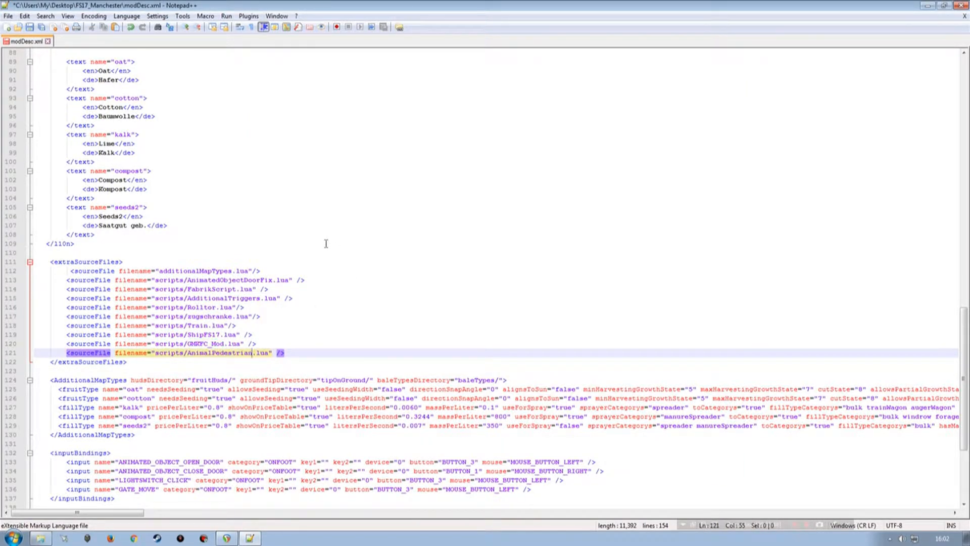
pyautogui.click(30, 27)
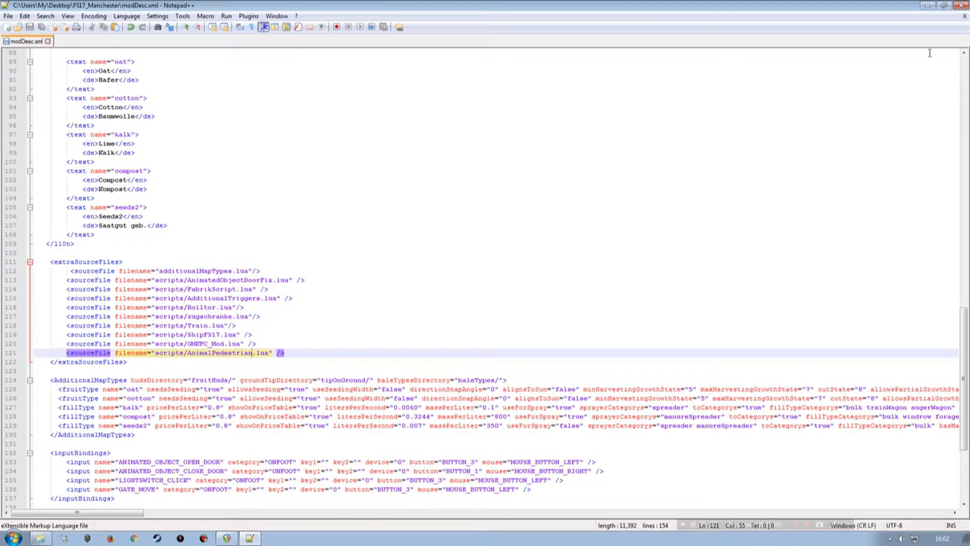
# Step: Close modDesc.xml and open map01.i3d from the FS17_Manchester maps folder in GIANTS Editor
pyautogui.click(961, 5)
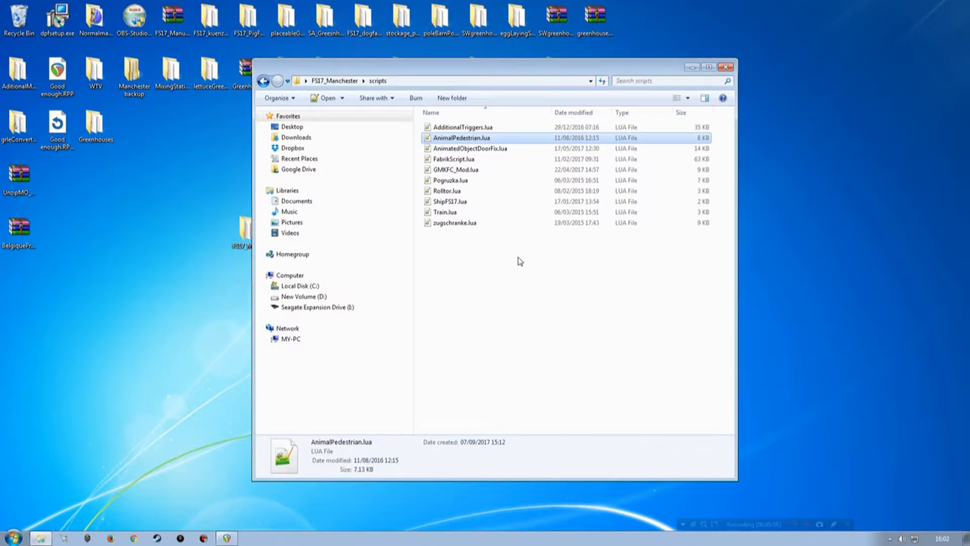
pyautogui.press('BackSpace')
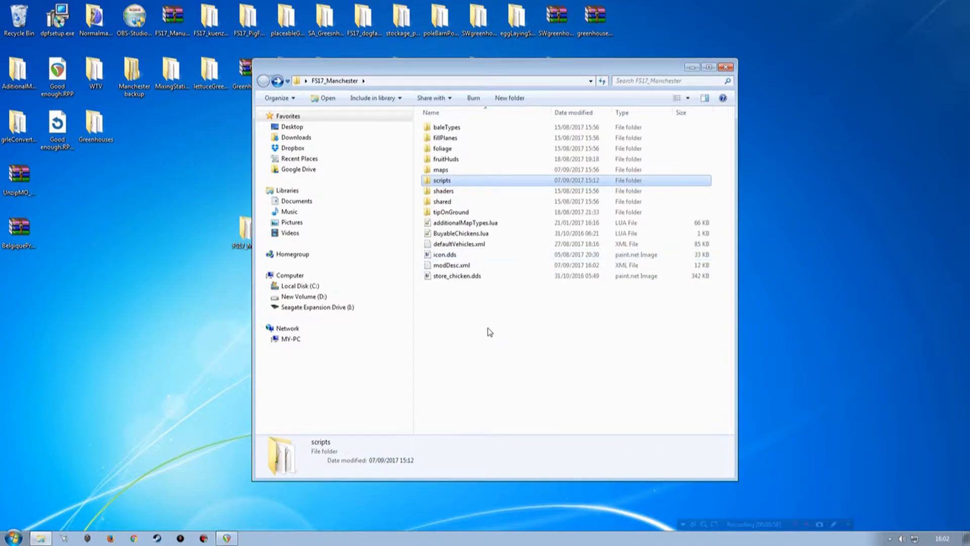
pyautogui.doubleClick(442, 170)
pyautogui.click(441, 191)
pyautogui.doubleClick(440, 191)
pyautogui.doubleClick(365, 242)
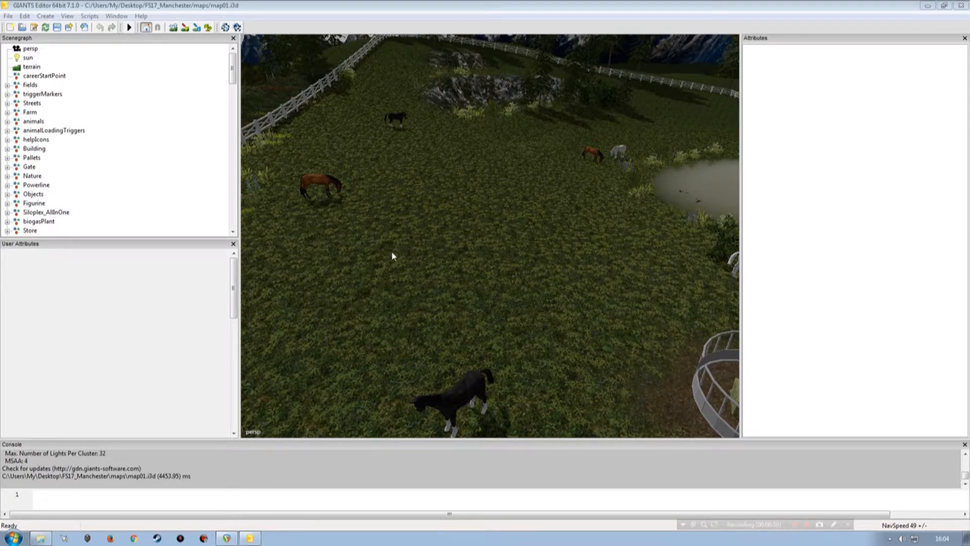
# Step: Look over the fenced horse paddock with the pond, straw pile and round feeder
pyautogui.keyDown('alt'); pyautogui.moveTo(459, 200); pyautogui.dragTo(438, 256); pyautogui.keyUp('alt')
pyautogui.scroll(-3, 551, 220)
pyautogui.keyDown('alt'); pyautogui.moveTo(439, 258); pyautogui.dragTo(437, 204, button='right'); pyautogui.keyUp('alt')
pyautogui.keyDown('alt'); pyautogui.moveTo(416, 219); pyautogui.dragTo(391, 217); pyautogui.keyUp('alt')
pyautogui.keyDown('alt'); pyautogui.moveTo(391, 218); pyautogui.dragTo(388, 202, button='right'); pyautogui.keyUp('alt')
pyautogui.keyDown('alt'); pyautogui.moveTo(389, 202); pyautogui.dragTo(398, 221); pyautogui.keyUp('alt')
pyautogui.keyDown('alt'); pyautogui.moveTo(398, 221); pyautogui.dragTo(379, 237, button='right'); pyautogui.keyUp('alt')
pyautogui.keyDown('alt'); pyautogui.moveTo(378, 237); pyautogui.dragTo(459, 199); pyautogui.keyUp('alt')
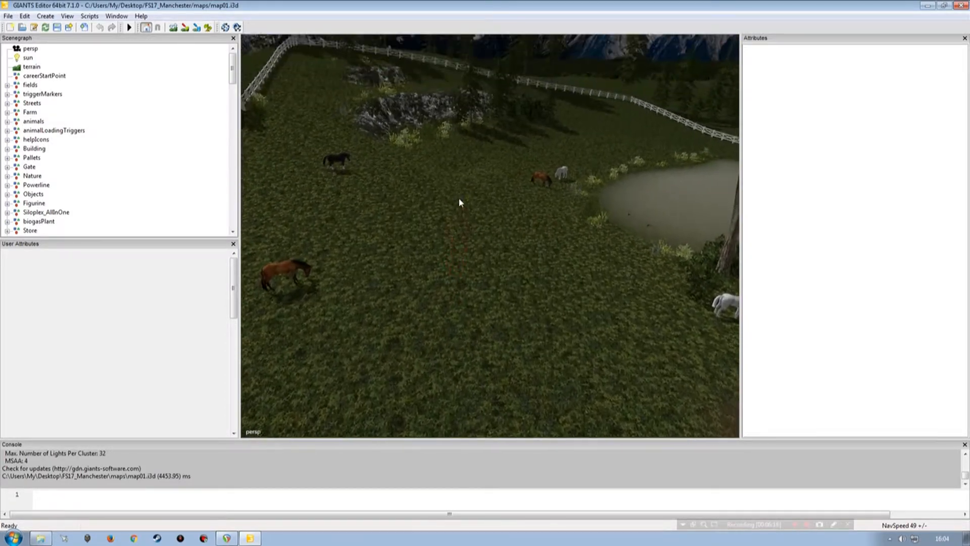
pyautogui.keyDown('alt'); pyautogui.moveTo(459, 199); pyautogui.dragTo(435, 213, button='right'); pyautogui.keyUp('alt')
pyautogui.keyDown('alt'); pyautogui.moveTo(436, 213); pyautogui.dragTo(457, 227); pyautogui.keyUp('alt')
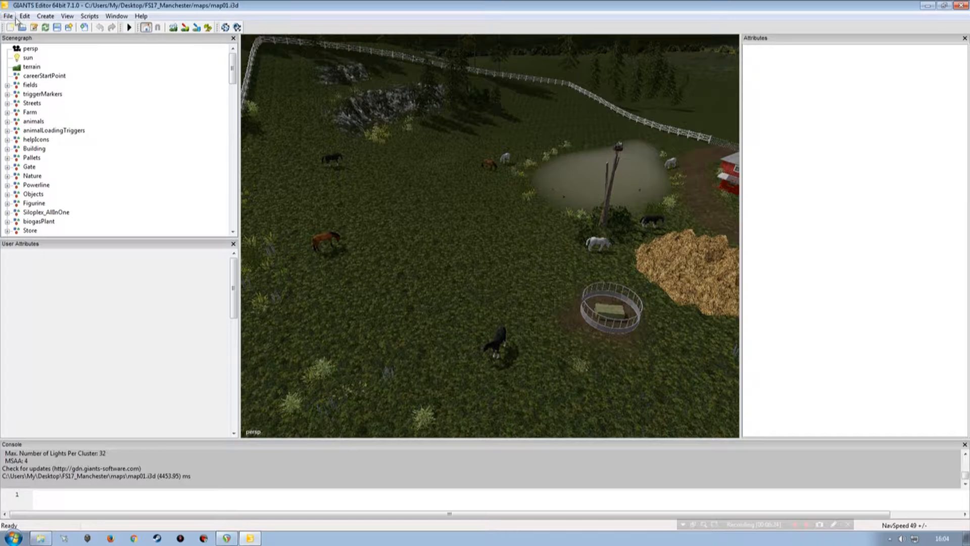
# Step: Create a transform group at the end of the scenegraph and name it AnimatedThings
pyautogui.click(51, 18)
pyautogui.click(61, 29)
pyautogui.moveTo(235, 82); pyautogui.dragTo(234, 217)
pyautogui.click(36, 231)
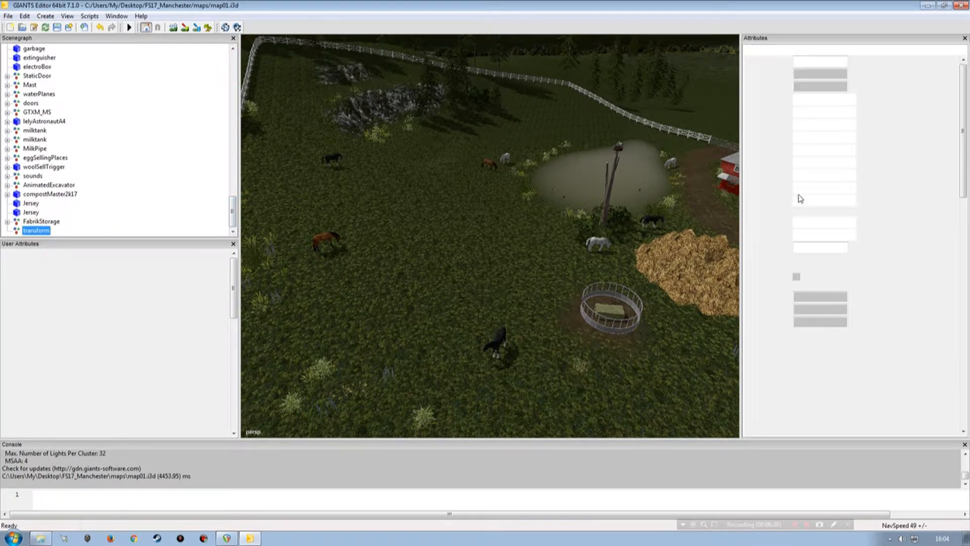
pyautogui.doubleClick(821, 61)
pyautogui.write('AnimatedTHings')
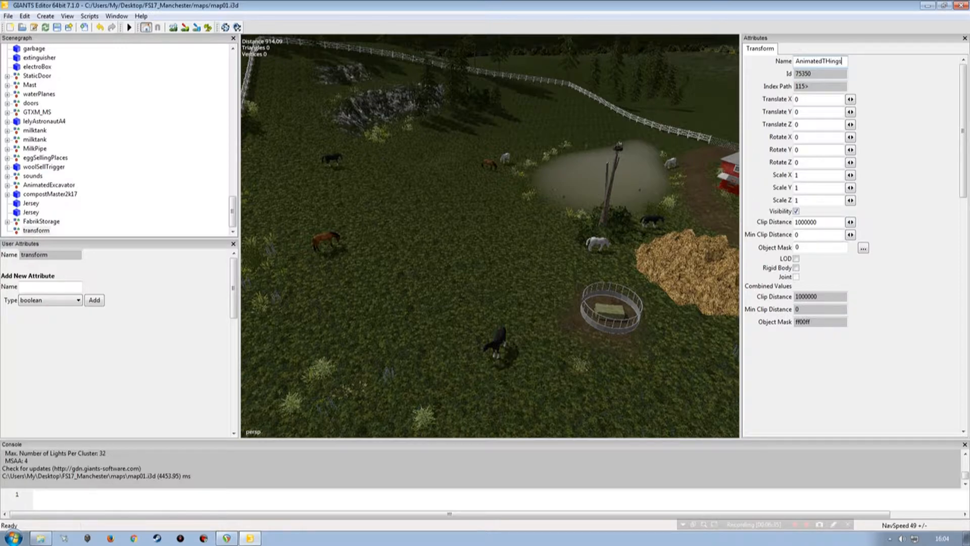
pyautogui.press('Tab')
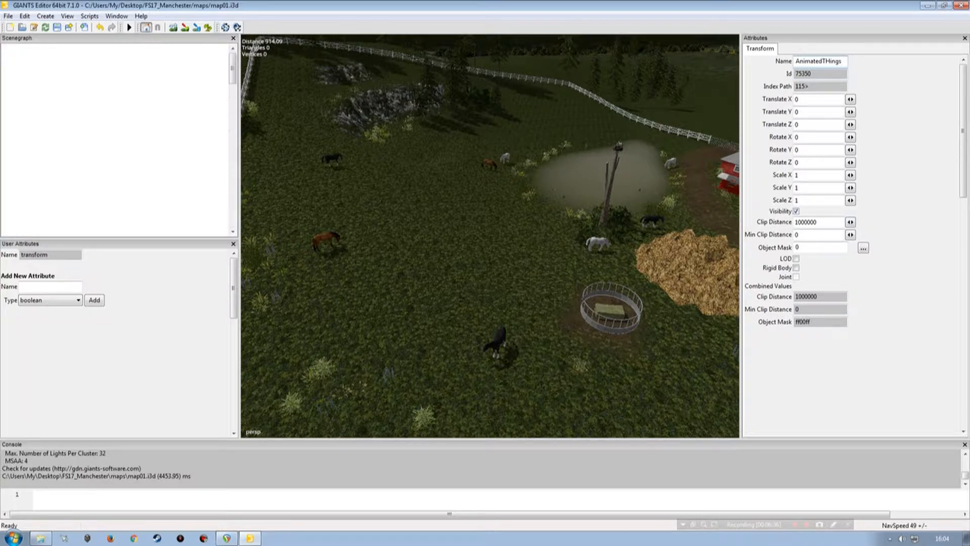
pyautogui.click(828, 61)
pyautogui.press('Return')
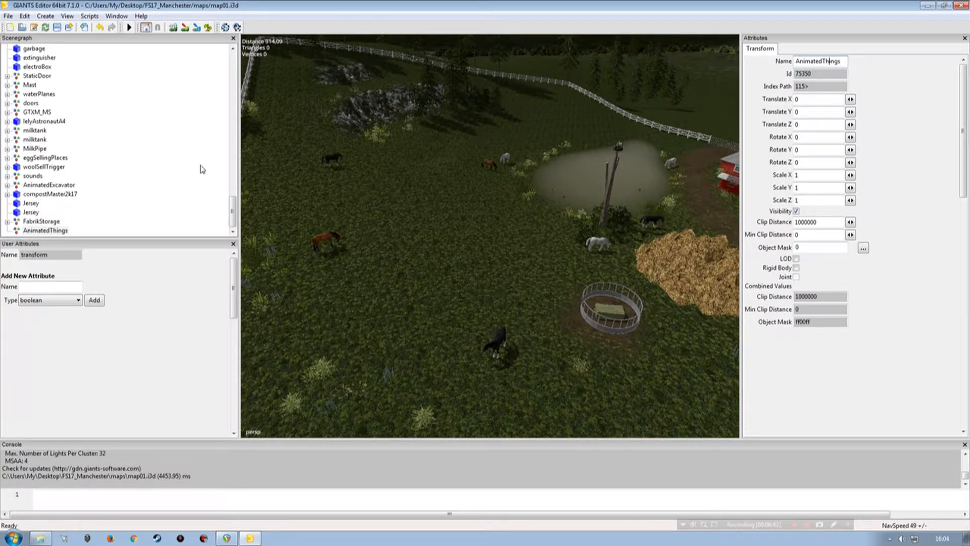
pyautogui.click(160, 214)
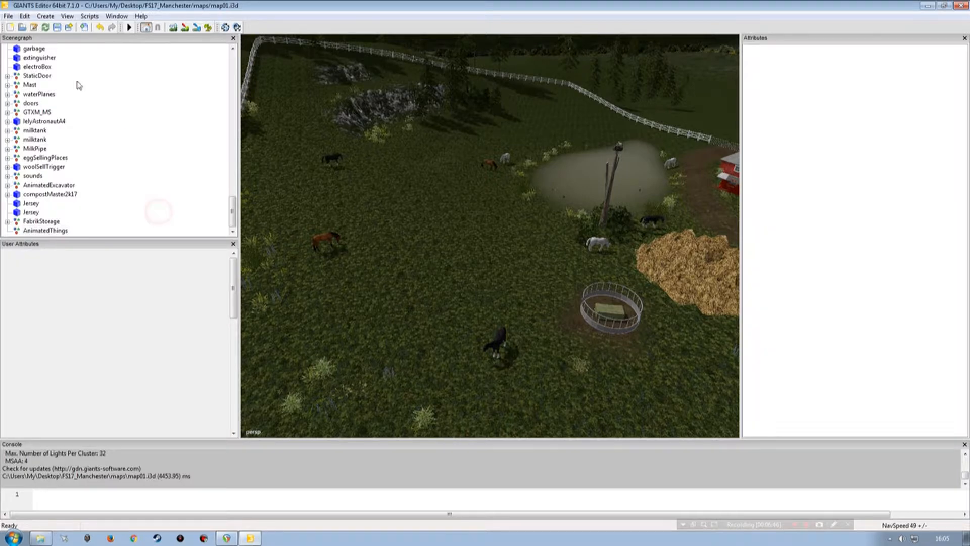
# Step: Import HorseReady.i3d from the maps/models/animatedthings folder into the map
pyautogui.click(8, 16)
pyautogui.click(22, 124)
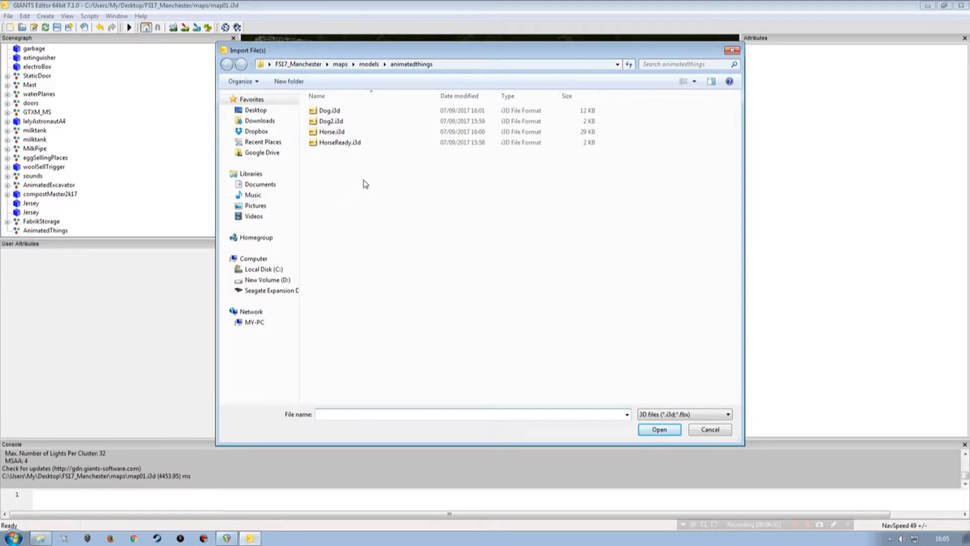
pyautogui.click(330, 143)
pyautogui.click(329, 121)
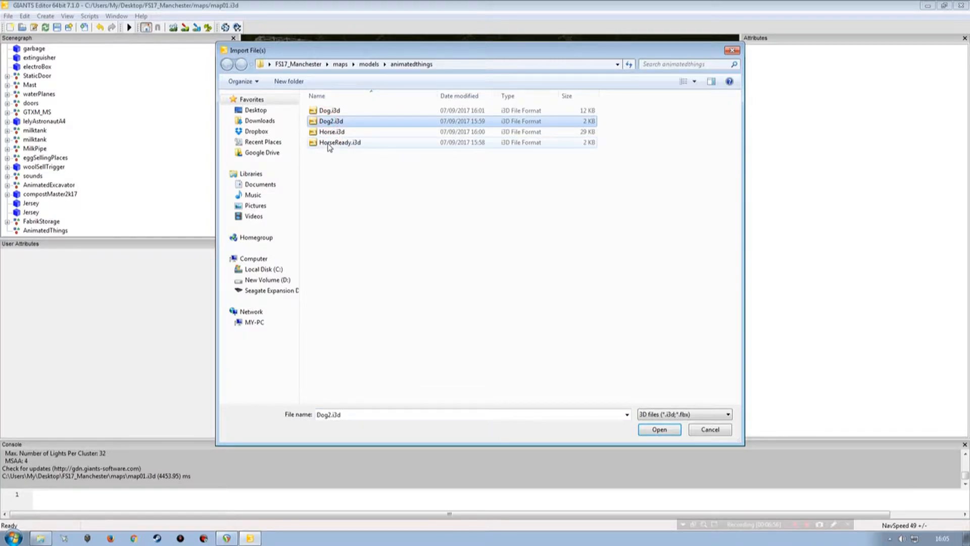
pyautogui.doubleClick(329, 143)
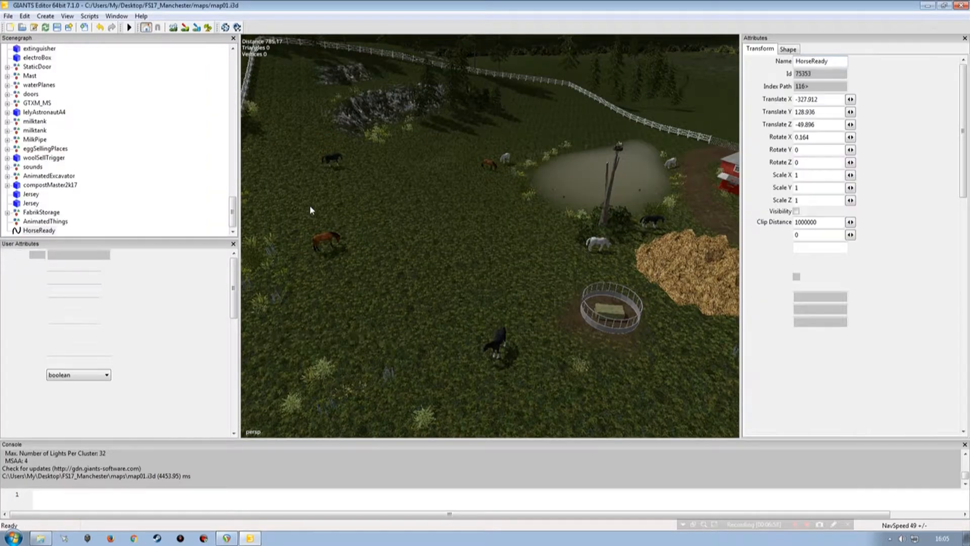
# Step: Move the imported HorseReady spline into the AnimatedThings transform group
pyautogui.click(40, 231)
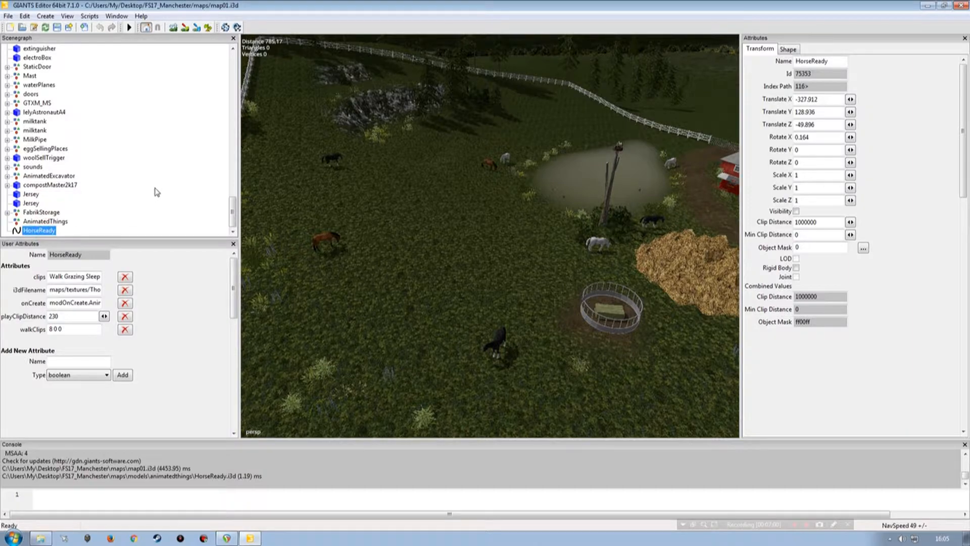
pyautogui.scroll(10, 156, 192)
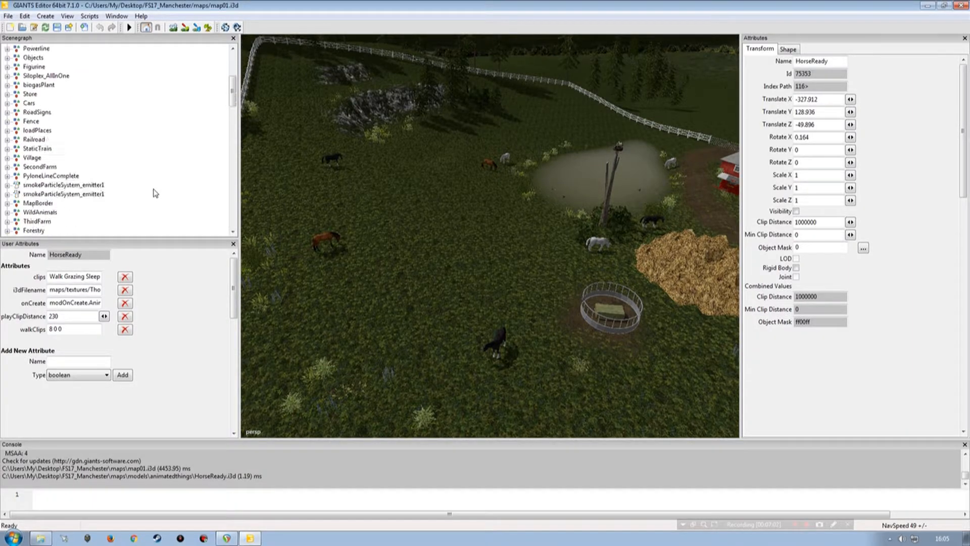
pyautogui.scroll(-10, 129, 203)
pyautogui.click(46, 231)
pyautogui.hotkey('ctrl', 'v')
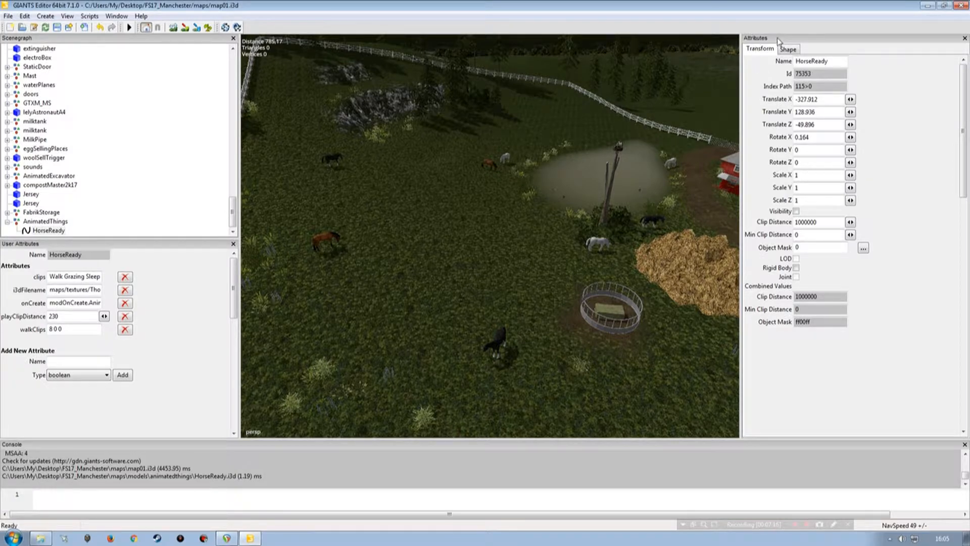
# Step: Make the HorseReady spline visible and place it interactively in the fenced horse paddock
pyautogui.click(796, 211)
pyautogui.keyDown('alt'); pyautogui.moveTo(436, 252); pyautogui.dragTo(281, 260); pyautogui.keyUp('alt')
pyautogui.click(47, 231)
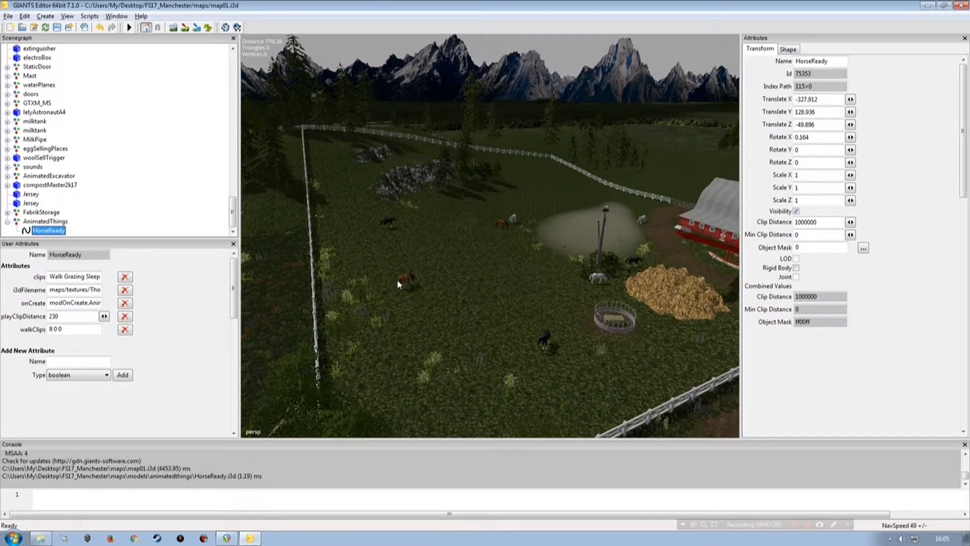
pyautogui.hotkey('ctrl', 'b')
pyautogui.click(487, 244)
pyautogui.moveTo(488, 232); pyautogui.dragTo(475, 111)
# Step: Adjust the HorseReady spline's placement beside the pond to Translate X -664.172, Y 52.436 and Z 722.948
pyautogui.moveTo(456, 124); pyautogui.dragTo(482, 204, button='right')
pyautogui.press('w')
pyautogui.moveTo(480, 175); pyautogui.dragTo(669, 206)
pyautogui.moveTo(429, 273); pyautogui.dragTo(488, 299, button='right')
pyautogui.press('w')
pyautogui.keyDown('alt'); pyautogui.moveTo(489, 299); pyautogui.dragTo(510, 315); pyautogui.keyUp('alt')
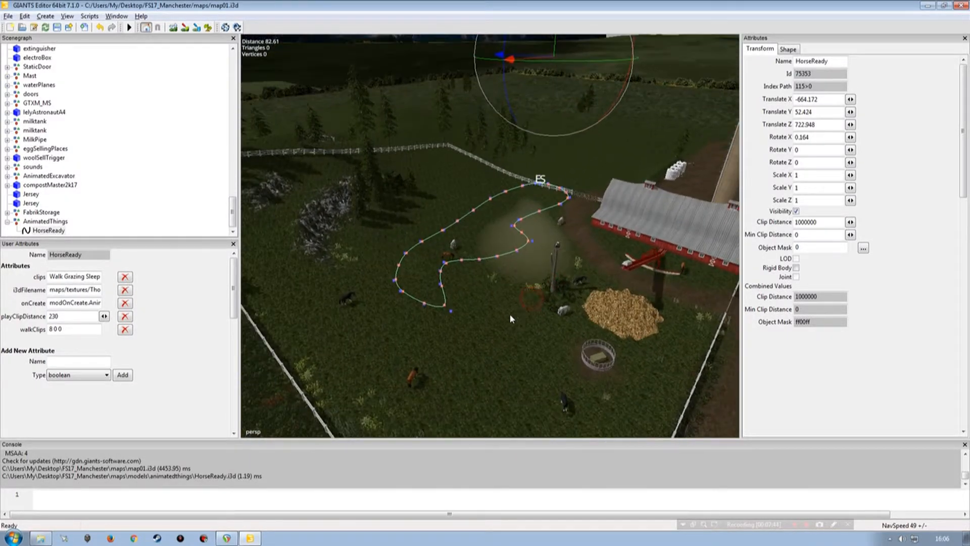
pyautogui.keyDown('alt'); pyautogui.moveTo(448, 314); pyautogui.dragTo(451, 360); pyautogui.keyUp('alt')
pyautogui.moveTo(609, 92)
pyautogui.mouseDown()
pyautogui.moveTo(608, 211)
pyautogui.moveTo(624, 86)
pyautogui.mouseUp()
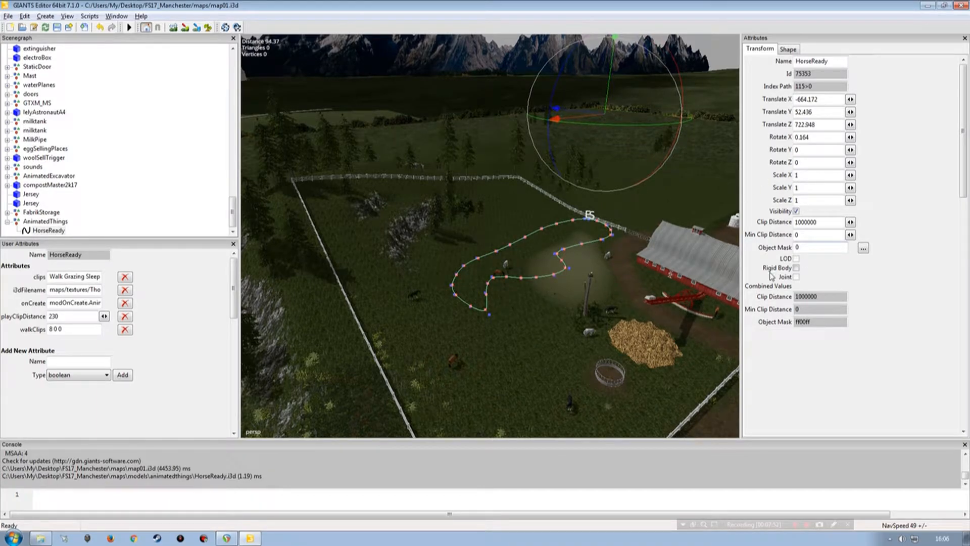
pyautogui.keyDown('alt'); pyautogui.moveTo(567, 280); pyautogui.dragTo(579, 285); pyautogui.keyUp('alt')
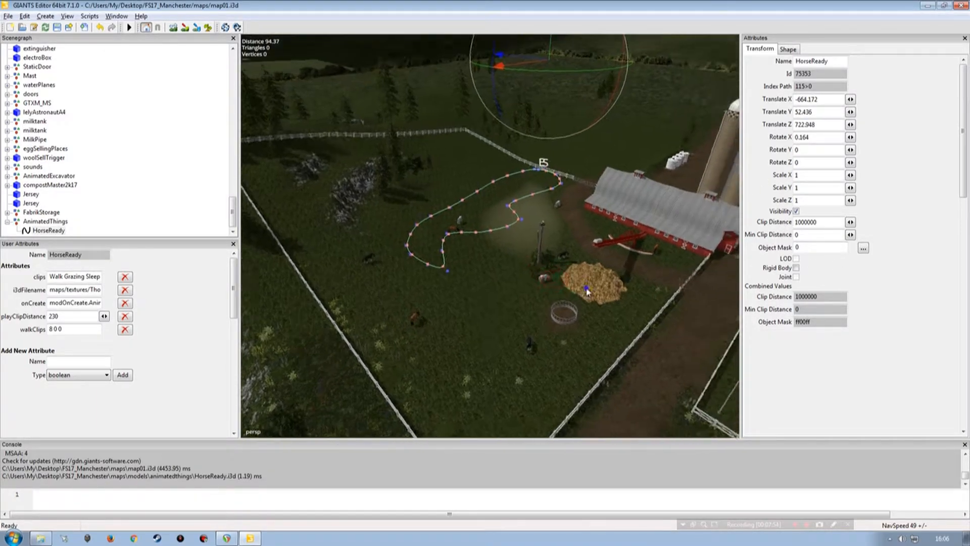
pyautogui.scroll(3, 583, 273)
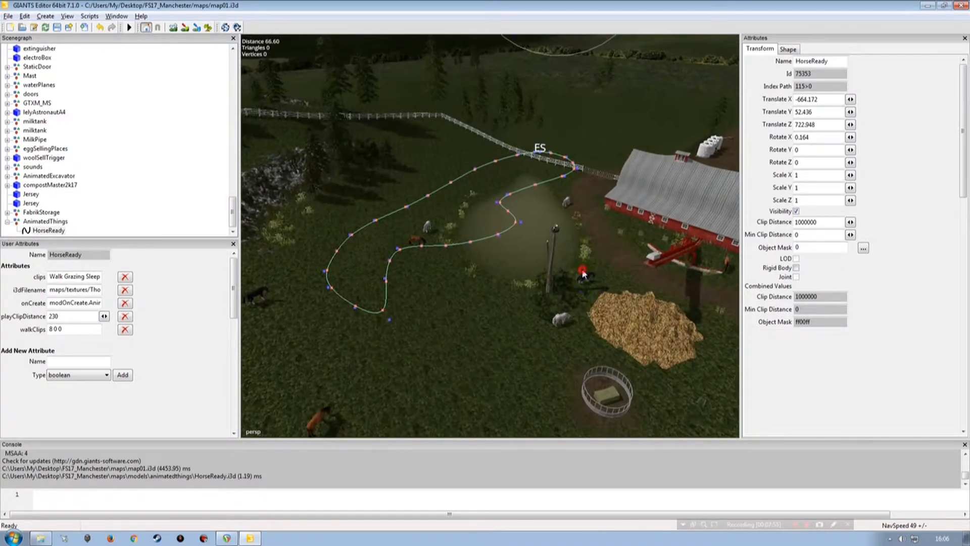
# Step: Hide the HorseReady spline's curve and examine its control points up close across the paddock
pyautogui.click(797, 211)
pyautogui.keyDown('alt'); pyautogui.moveTo(585, 245); pyautogui.dragTo(483, 303); pyautogui.keyUp('alt')
pyautogui.keyDown('alt'); pyautogui.moveTo(547, 342); pyautogui.dragTo(529, 305); pyautogui.keyUp('alt')
pyautogui.keyDown('alt'); pyautogui.moveTo(529, 306); pyautogui.dragTo(515, 282, button='right'); pyautogui.keyUp('alt')
pyautogui.keyDown('alt'); pyautogui.moveTo(516, 282); pyautogui.dragTo(483, 306); pyautogui.keyUp('alt')
pyautogui.keyDown('alt'); pyautogui.moveTo(483, 305); pyautogui.dragTo(410, 293, button='right'); pyautogui.keyUp('alt')
pyautogui.keyDown('alt'); pyautogui.moveTo(410, 293); pyautogui.dragTo(519, 261); pyautogui.keyUp('alt')
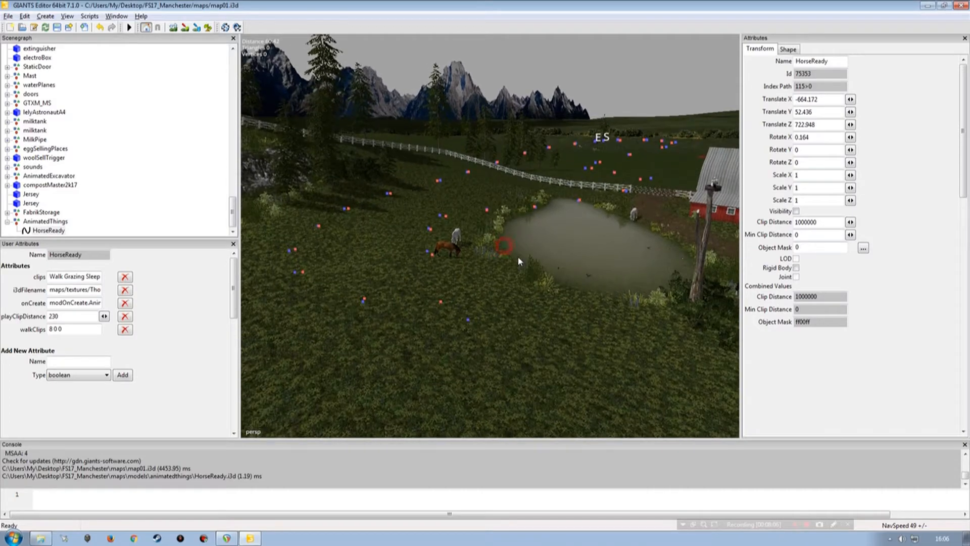
# Step: Try to select individual control points of the hidden HorseReady spline, and turn its visibility back on
pyautogui.click(469, 321)
pyautogui.click(212, 178)
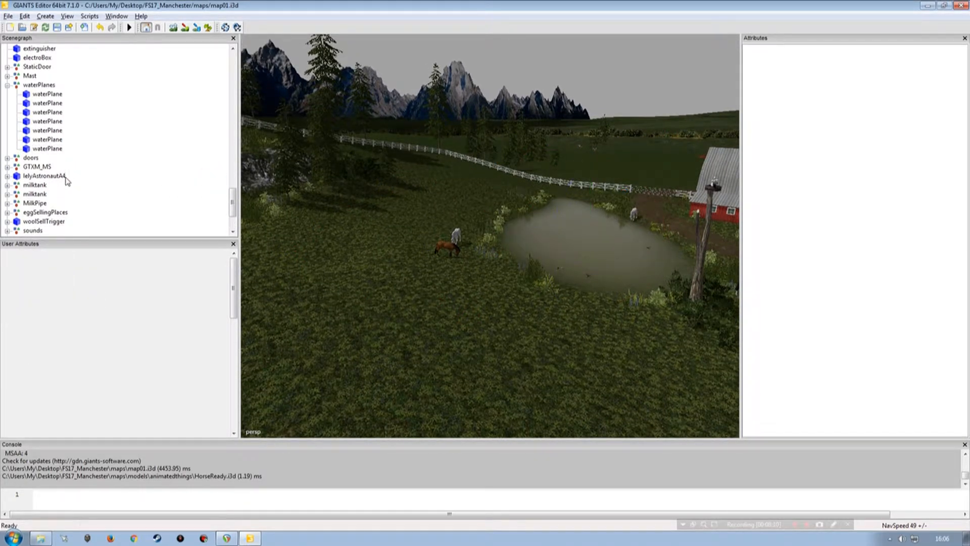
pyautogui.moveTo(234, 200); pyautogui.dragTo(234, 240)
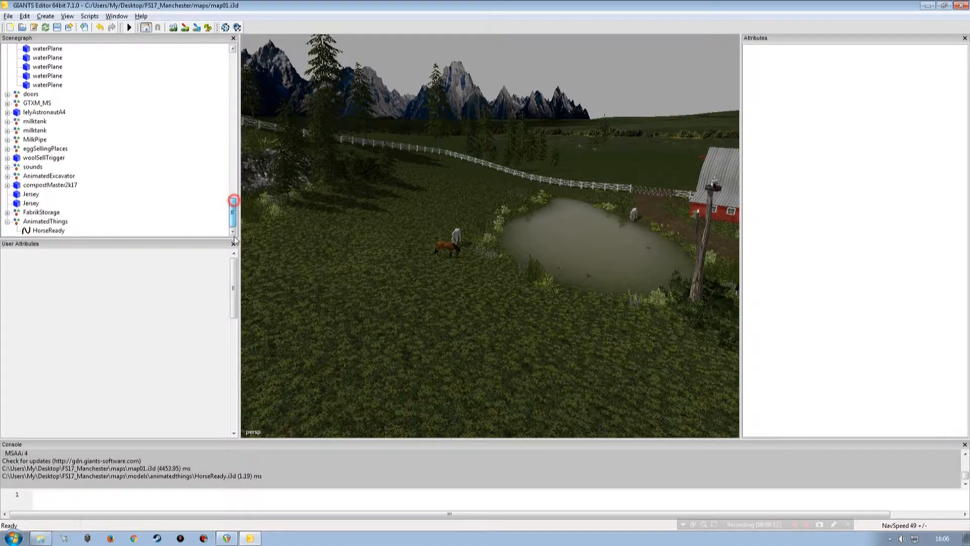
pyautogui.click(48, 231)
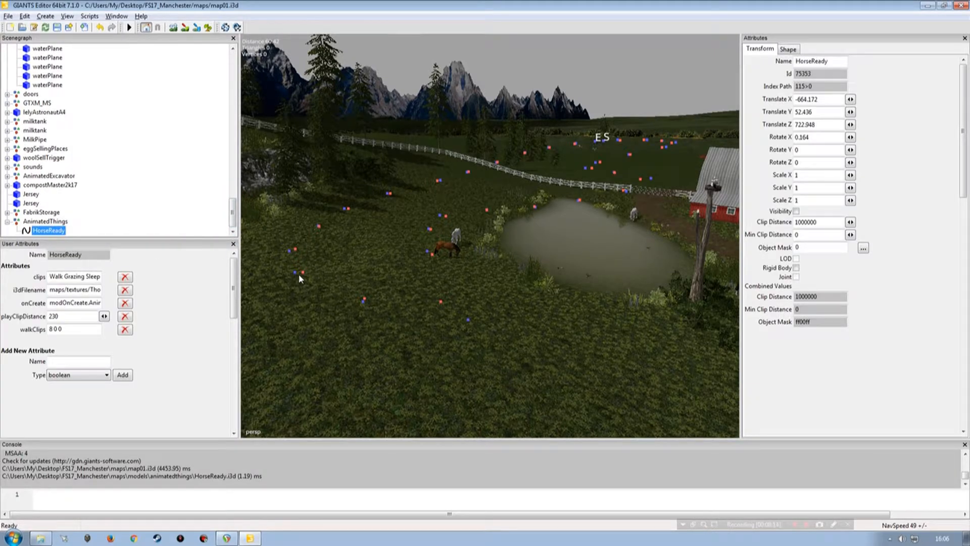
pyautogui.click(295, 273)
pyautogui.click(60, 231)
pyautogui.click(797, 211)
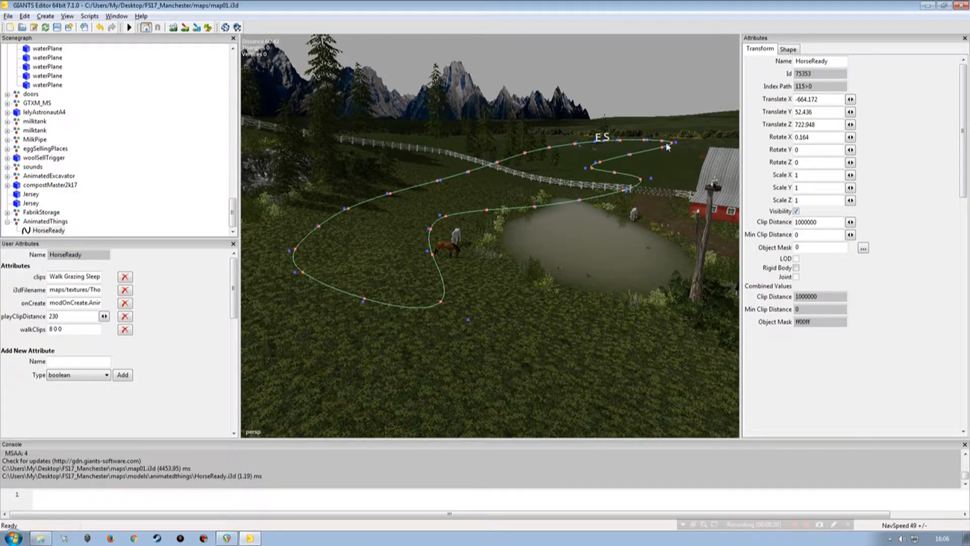
# Step: Try to pick the outlying blue control point with the curve visible, and reselect the HorseReady spline
pyautogui.click(468, 323)
pyautogui.click(163, 192)
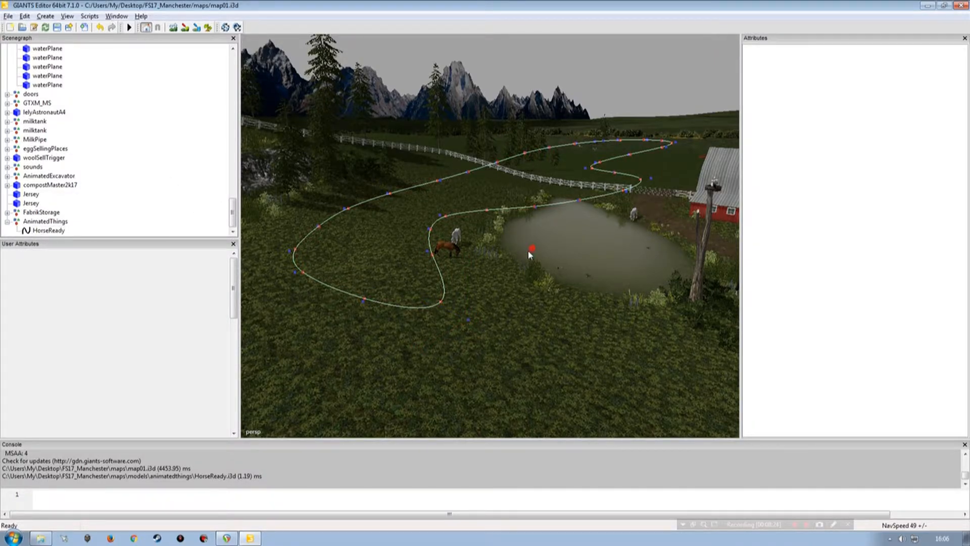
pyautogui.keyDown('alt'); pyautogui.moveTo(532, 253); pyautogui.dragTo(409, 270); pyautogui.keyUp('alt')
pyautogui.keyDown('alt'); pyautogui.moveTo(403, 276); pyautogui.dragTo(370, 305, button='right'); pyautogui.keyUp('alt')
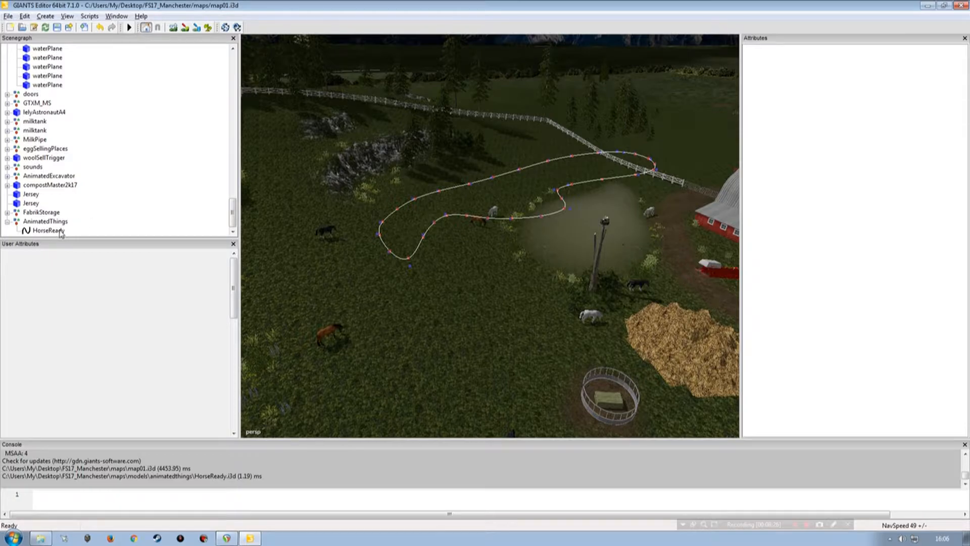
pyautogui.click(60, 230)
# Step: Examine the start and end points of the HorseReady spline beside the pond
pyautogui.keyDown('alt'); pyautogui.moveTo(462, 255); pyautogui.dragTo(500, 249); pyautogui.keyUp('alt')
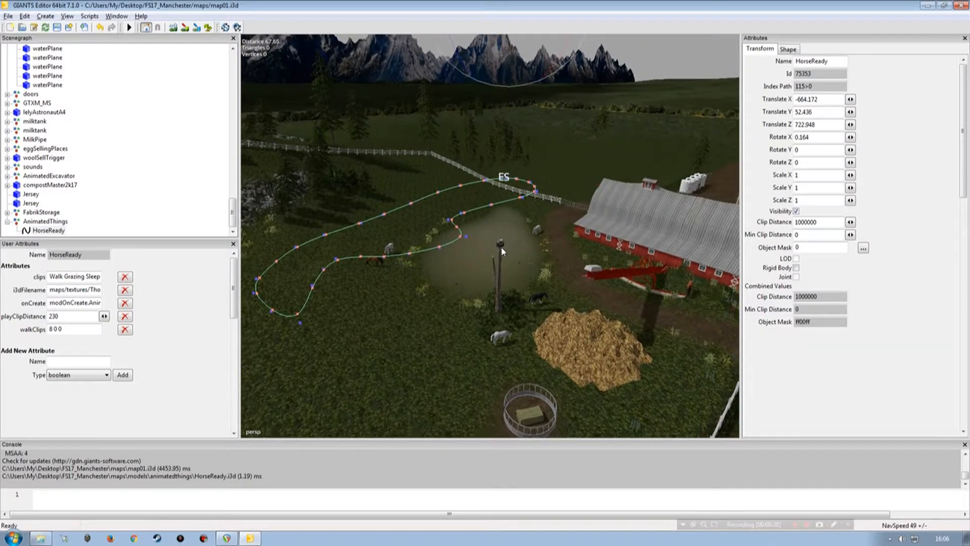
pyautogui.keyDown('alt'); pyautogui.moveTo(500, 249); pyautogui.dragTo(443, 278, button='right'); pyautogui.keyUp('alt')
pyautogui.keyDown('alt'); pyautogui.moveTo(441, 278); pyautogui.dragTo(453, 266); pyautogui.keyUp('alt')
pyautogui.keyDown('alt'); pyautogui.moveTo(453, 266); pyautogui.dragTo(493, 190, button='right'); pyautogui.keyUp('alt')
pyautogui.moveTo(470, 234)
pyautogui.keyDown('alt'); pyautogui.mouseDown(button='right')
pyautogui.moveTo(489, 170)
pyautogui.moveTo(470, 227)
pyautogui.mouseUp(button='right'); pyautogui.keyUp('alt')
pyautogui.moveTo(470, 231)
pyautogui.keyDown('alt'); pyautogui.mouseDown()
pyautogui.moveTo(480, 244)
pyautogui.moveTo(457, 226)
pyautogui.mouseUp(); pyautogui.keyUp('alt')
pyautogui.keyDown('alt'); pyautogui.moveTo(457, 225); pyautogui.dragTo(390, 244, button='right'); pyautogui.keyUp('alt')
pyautogui.keyDown('alt'); pyautogui.moveTo(389, 244); pyautogui.dragTo(485, 251); pyautogui.keyUp('alt')
pyautogui.click(511, 231)
pyautogui.keyDown('alt'); pyautogui.moveTo(513, 262); pyautogui.dragTo(492, 281); pyautogui.keyUp('alt')
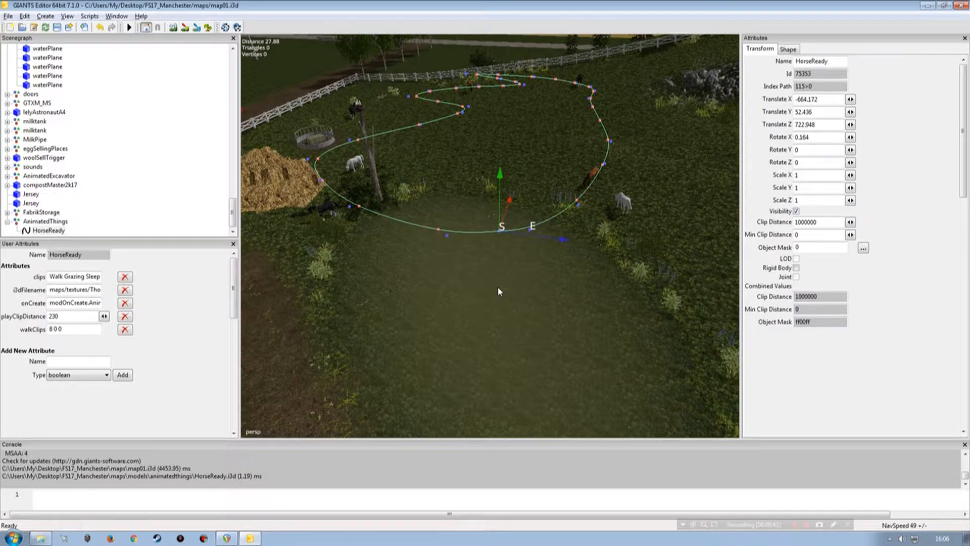
# Step: Delete control points of the HorseReady spline until only a short section beside the pond remains
pyautogui.keyDown('alt'); pyautogui.moveTo(498, 288); pyautogui.dragTo(461, 302); pyautogui.keyUp('alt')
pyautogui.keyDown('alt'); pyautogui.moveTo(466, 300); pyautogui.dragTo(481, 248, button='right'); pyautogui.keyUp('alt')
pyautogui.keyDown('alt'); pyautogui.moveTo(481, 247); pyautogui.dragTo(370, 274); pyautogui.keyUp('alt')
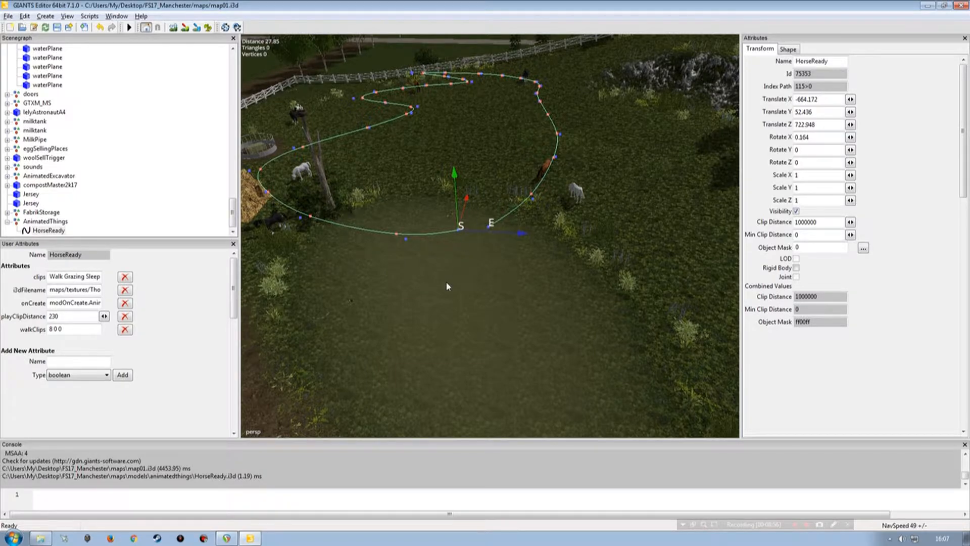
pyautogui.keyDown('alt'); pyautogui.moveTo(452, 270); pyautogui.dragTo(433, 285); pyautogui.keyUp('alt')
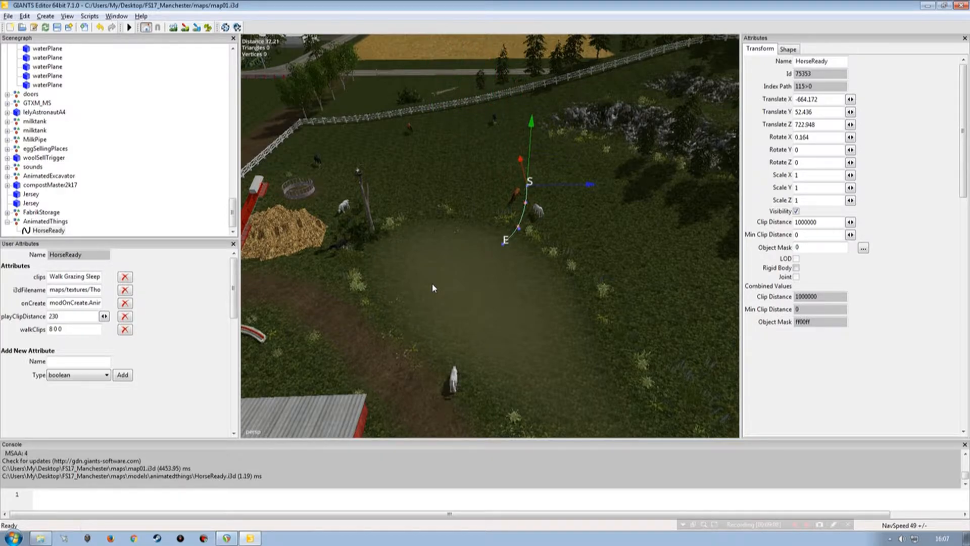
# Step: Examine the shortened spline's position relative to the fences, pond, feeder and static horses in the paddock
pyautogui.keyDown('alt'); pyautogui.moveTo(438, 275); pyautogui.dragTo(545, 247); pyautogui.keyUp('alt')
pyautogui.keyDown('alt'); pyautogui.moveTo(420, 226); pyautogui.dragTo(633, 232); pyautogui.keyUp('alt')
pyautogui.keyDown('alt'); pyautogui.moveTo(552, 256); pyautogui.dragTo(470, 259); pyautogui.keyUp('alt')
pyautogui.keyDown('alt'); pyautogui.moveTo(479, 225); pyautogui.dragTo(561, 236); pyautogui.keyUp('alt')
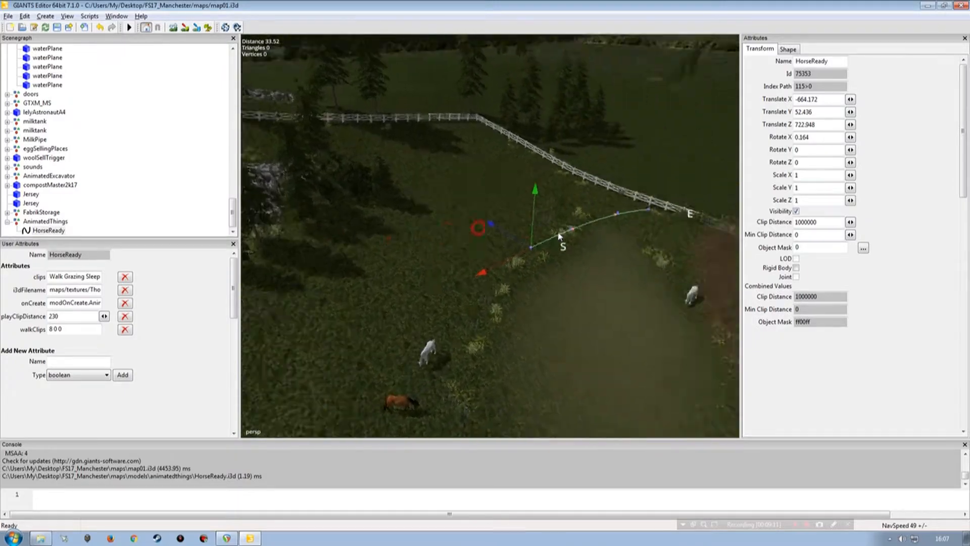
pyautogui.keyDown('alt'); pyautogui.moveTo(565, 228); pyautogui.dragTo(522, 249, button='right'); pyautogui.keyUp('alt')
pyautogui.keyDown('alt'); pyautogui.moveTo(501, 260); pyautogui.dragTo(464, 257); pyautogui.keyUp('alt')
pyautogui.keyDown('alt'); pyautogui.moveTo(464, 256); pyautogui.dragTo(429, 297, button='right'); pyautogui.keyUp('alt')
pyautogui.keyDown('alt'); pyautogui.moveTo(429, 297); pyautogui.dragTo(452, 348); pyautogui.keyUp('alt')
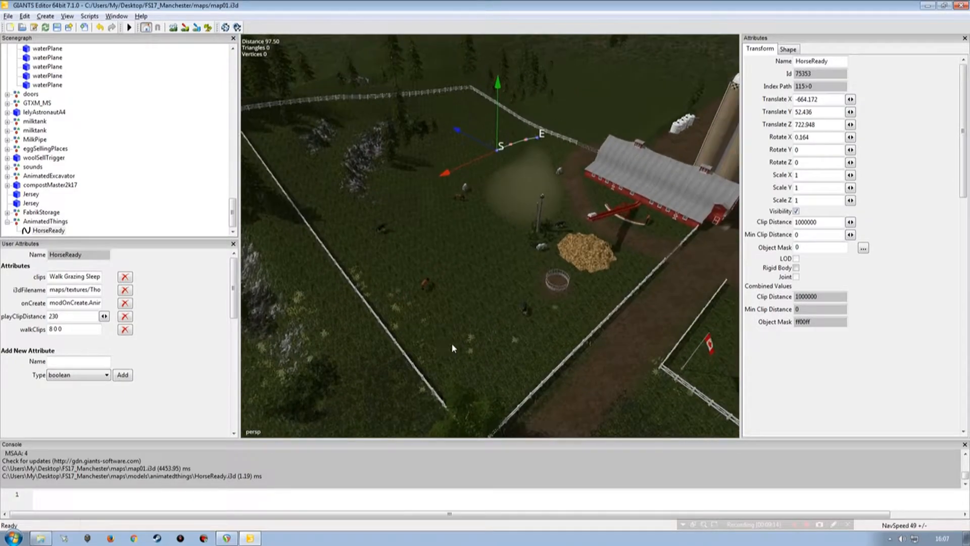
pyautogui.keyDown('alt'); pyautogui.moveTo(465, 299); pyautogui.dragTo(480, 324); pyautogui.keyUp('alt')
pyautogui.keyDown('alt'); pyautogui.moveTo(481, 323); pyautogui.dragTo(489, 252, button='right'); pyautogui.keyUp('alt')
pyautogui.keyDown('alt'); pyautogui.moveTo(488, 263); pyautogui.dragTo(435, 227); pyautogui.keyUp('alt')
pyautogui.keyDown('alt'); pyautogui.moveTo(420, 268); pyautogui.dragTo(448, 268, button='right'); pyautogui.keyUp('alt')
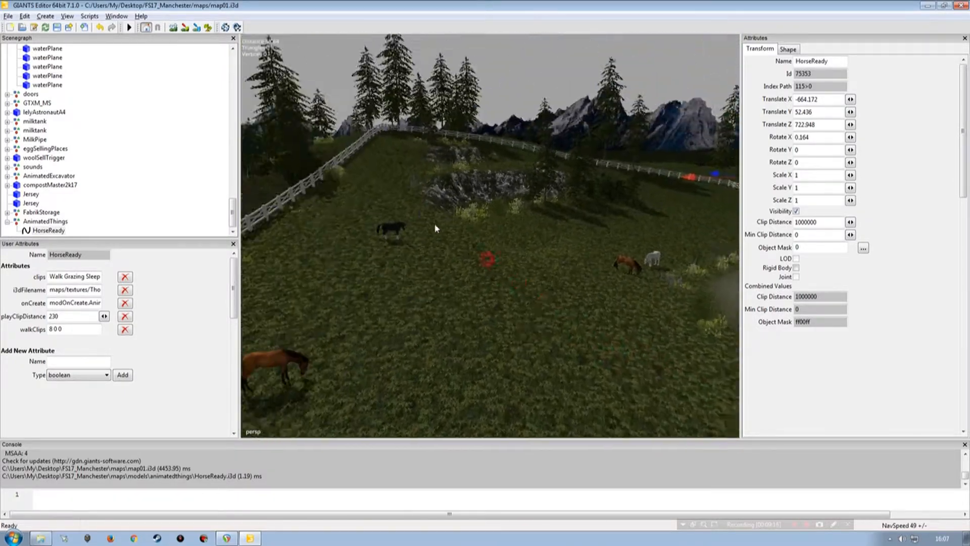
pyautogui.keyDown('alt'); pyautogui.moveTo(448, 268); pyautogui.dragTo(443, 291); pyautogui.keyUp('alt')
pyautogui.keyDown('alt'); pyautogui.moveTo(443, 291); pyautogui.dragTo(471, 299, button='right'); pyautogui.keyUp('alt')
pyautogui.keyDown('alt'); pyautogui.moveTo(471, 299); pyautogui.dragTo(473, 254); pyautogui.keyUp('alt')
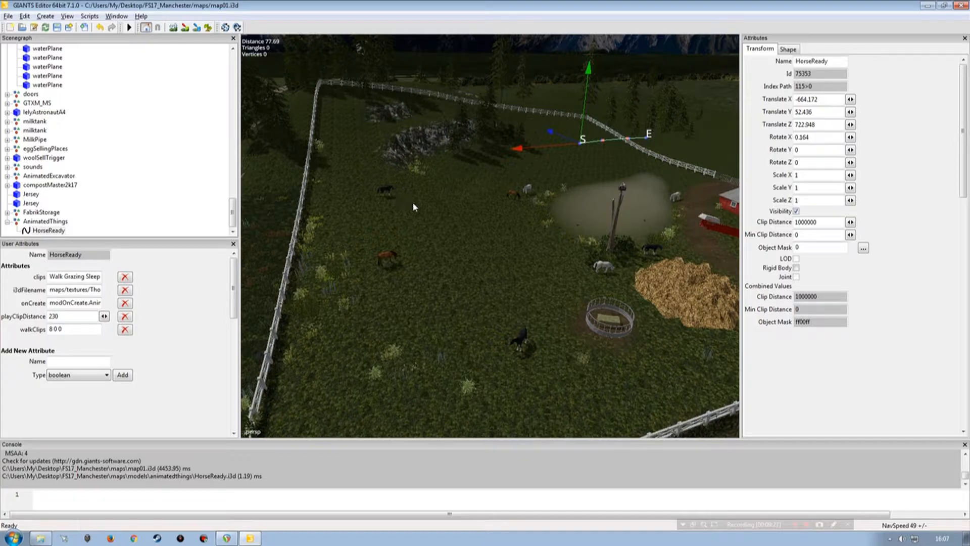
pyautogui.keyDown('alt'); pyautogui.moveTo(524, 303); pyautogui.dragTo(478, 270, button='right'); pyautogui.keyUp('alt')
pyautogui.keyDown('alt'); pyautogui.moveTo(478, 270); pyautogui.dragTo(449, 275); pyautogui.keyUp('alt')
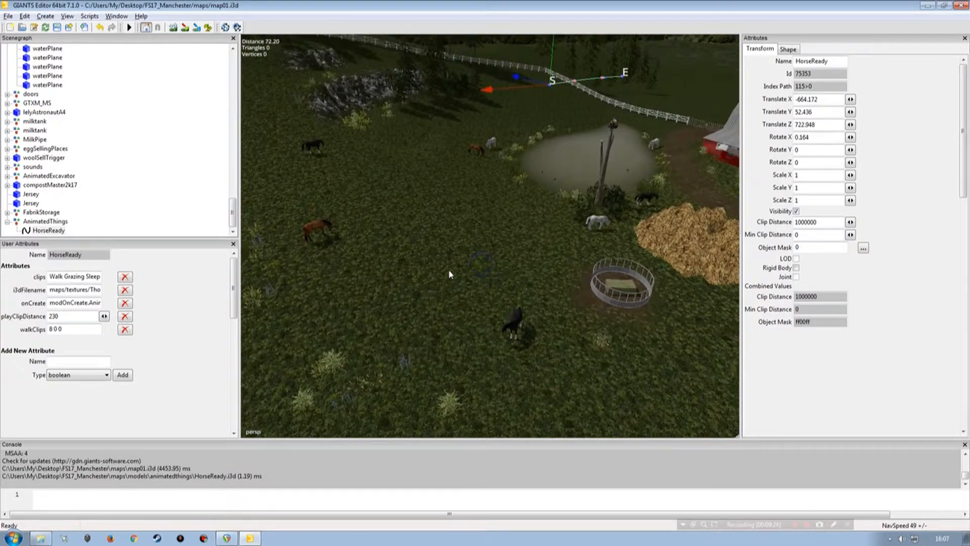
# Step: Move the start point of the HorseReady spline onto the open grass in the middle of the paddock
pyautogui.hotkey('ctrl', 'b')
pyautogui.click(456, 242)
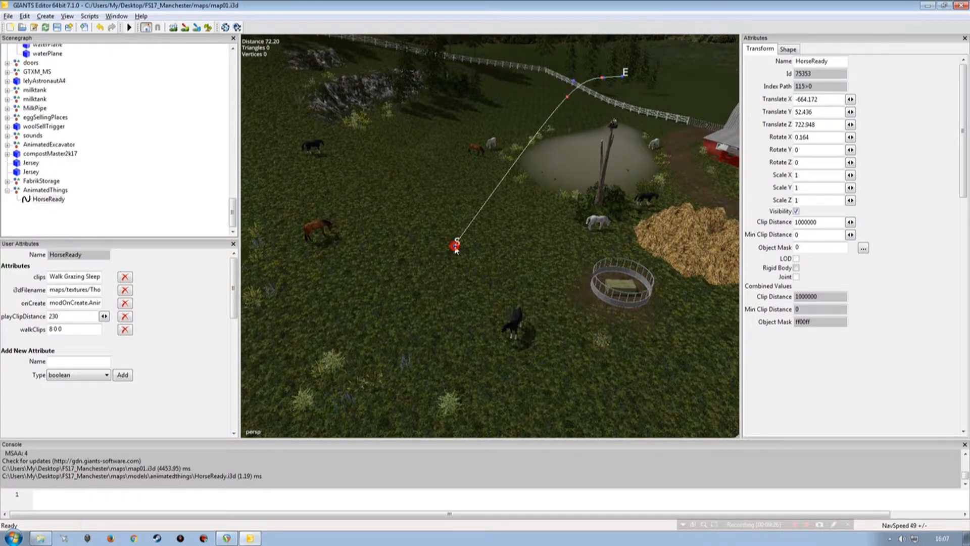
pyautogui.keyDown('alt'); pyautogui.moveTo(447, 292); pyautogui.dragTo(455, 296); pyautogui.keyUp('alt')
pyautogui.keyDown('alt'); pyautogui.moveTo(455, 296); pyautogui.dragTo(456, 284, button='right'); pyautogui.keyUp('alt')
pyautogui.keyDown('alt'); pyautogui.moveTo(456, 284); pyautogui.dragTo(412, 271); pyautogui.keyUp('alt')
pyautogui.keyDown('alt'); pyautogui.moveTo(411, 271); pyautogui.dragTo(403, 284, button='right'); pyautogui.keyUp('alt')
pyautogui.keyDown('alt'); pyautogui.moveTo(403, 285); pyautogui.dragTo(439, 302); pyautogui.keyUp('alt')
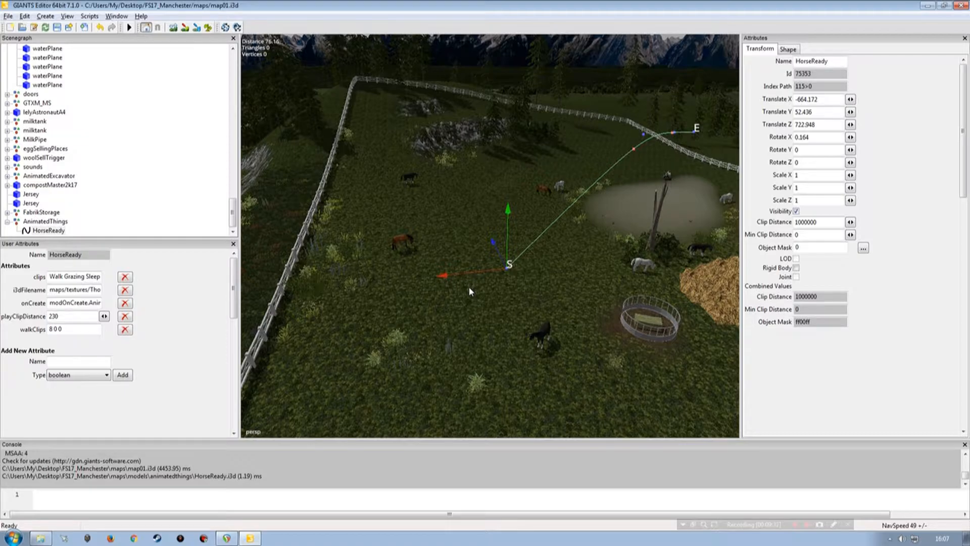
# Step: Insert a control point after the spline's start and move it out beside the long side fence, beyond the static black horse
pyautogui.press('pageup')
pyautogui.press('pagedown')
pyautogui.press('pagedown')
pyautogui.press('pageup')
pyautogui.press('pageup')
pyautogui.press('pagedown')
pyautogui.press('Insert')
pyautogui.moveTo(483, 269); pyautogui.dragTo(443, 193)
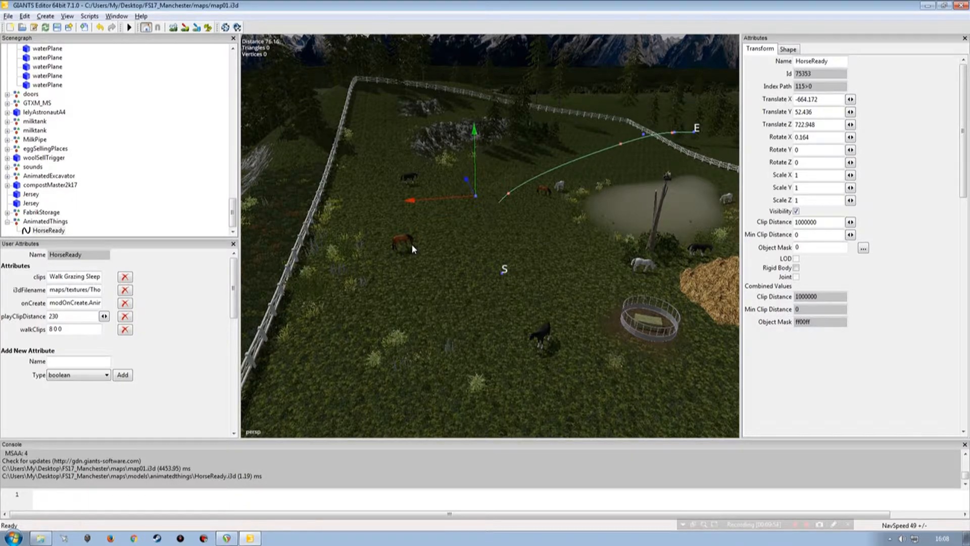
pyautogui.moveTo(447, 199); pyautogui.dragTo(331, 169)
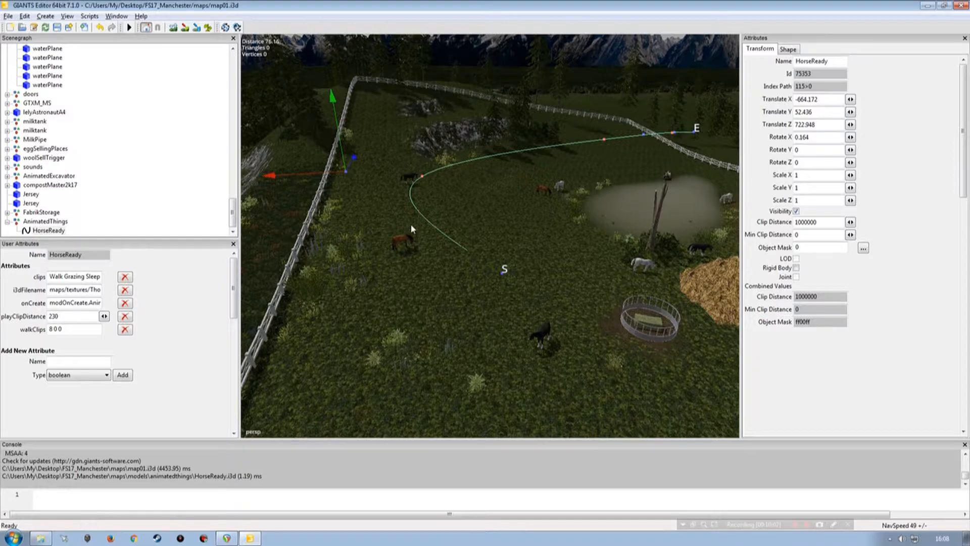
# Step: Insert a control point between the start and the fence-side point, and shift the fence-side point further along the fence
pyautogui.keyDown('alt'); pyautogui.moveTo(474, 271); pyautogui.dragTo(400, 226); pyautogui.keyUp('alt')
pyautogui.keyDown('alt'); pyautogui.moveTo(400, 226); pyautogui.dragTo(418, 199, button='right'); pyautogui.keyUp('alt')
pyautogui.keyDown('alt'); pyautogui.moveTo(548, 221); pyautogui.dragTo(533, 254); pyautogui.keyUp('alt')
pyautogui.keyDown('alt'); pyautogui.moveTo(534, 253); pyautogui.dragTo(521, 239, button='right'); pyautogui.keyUp('alt')
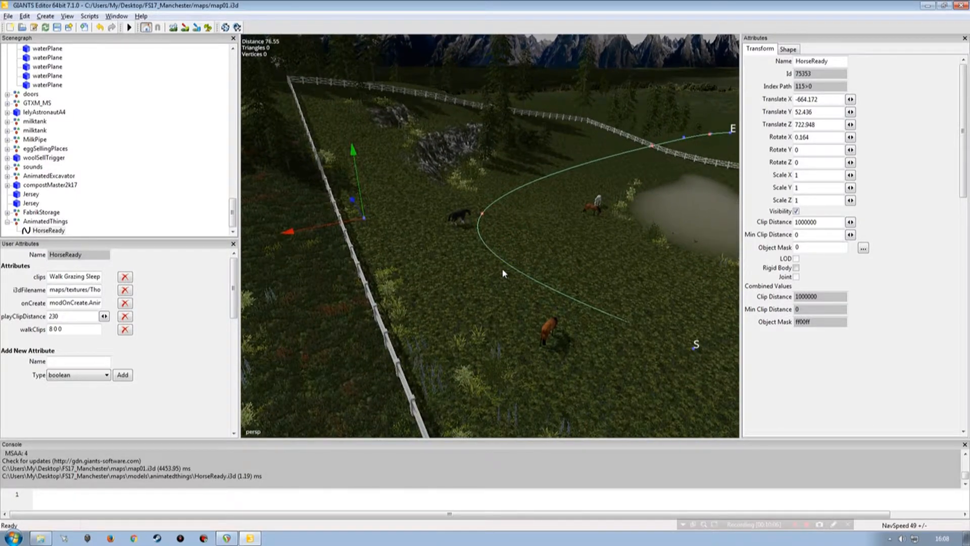
pyautogui.press('Insert')
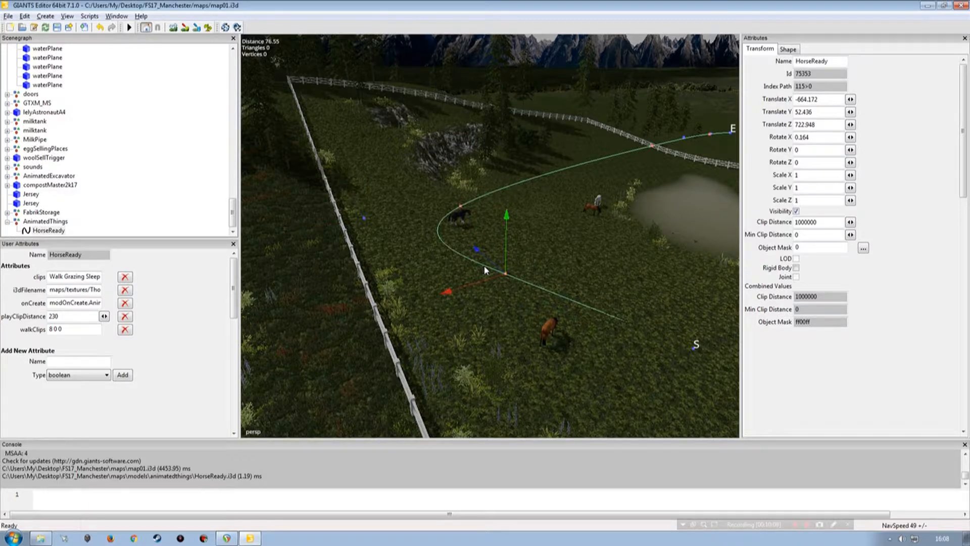
pyautogui.click(364, 218)
pyautogui.moveTo(358, 212); pyautogui.dragTo(335, 151)
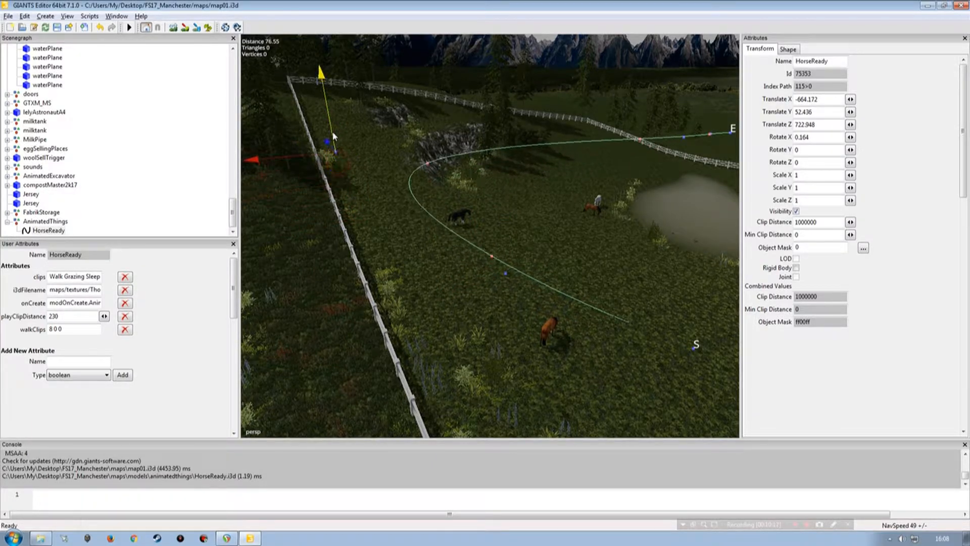
# Step: Insert another control point along the side fence and move the outer point close to the paddock's far corner
pyautogui.keyDown('alt'); pyautogui.moveTo(453, 230); pyautogui.dragTo(546, 237); pyautogui.keyUp('alt')
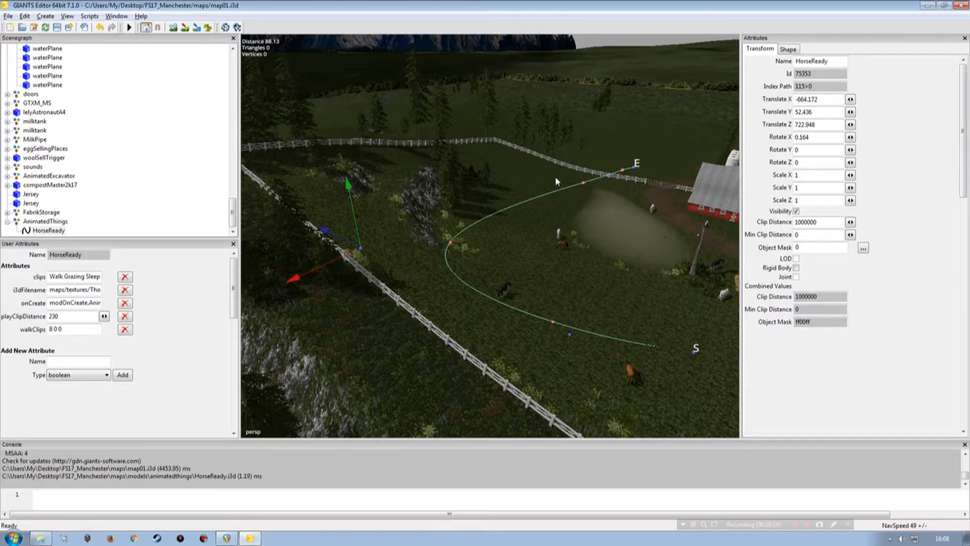
pyautogui.keyDown('alt'); pyautogui.moveTo(459, 291); pyautogui.dragTo(512, 237); pyautogui.keyUp('alt')
pyautogui.scroll(4, 489, 286)
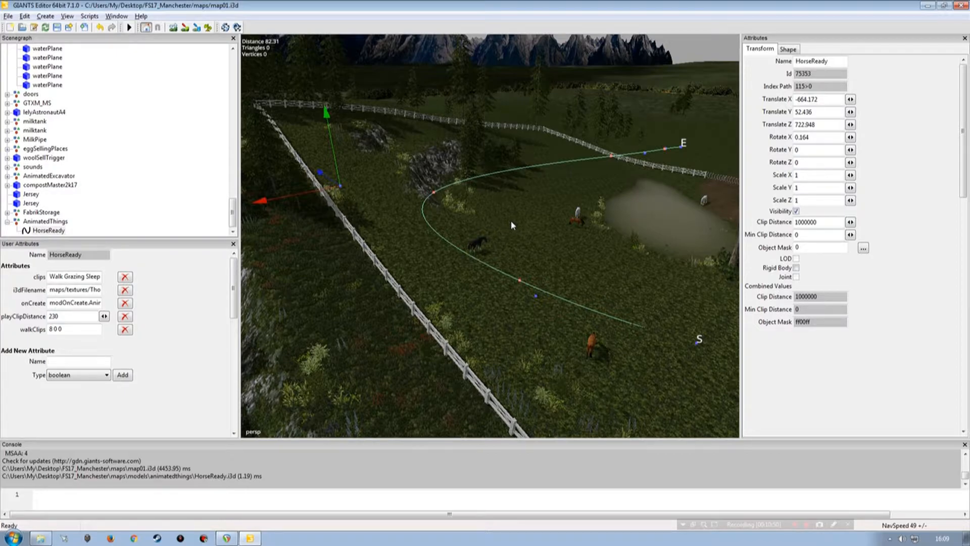
pyautogui.press('Insert')
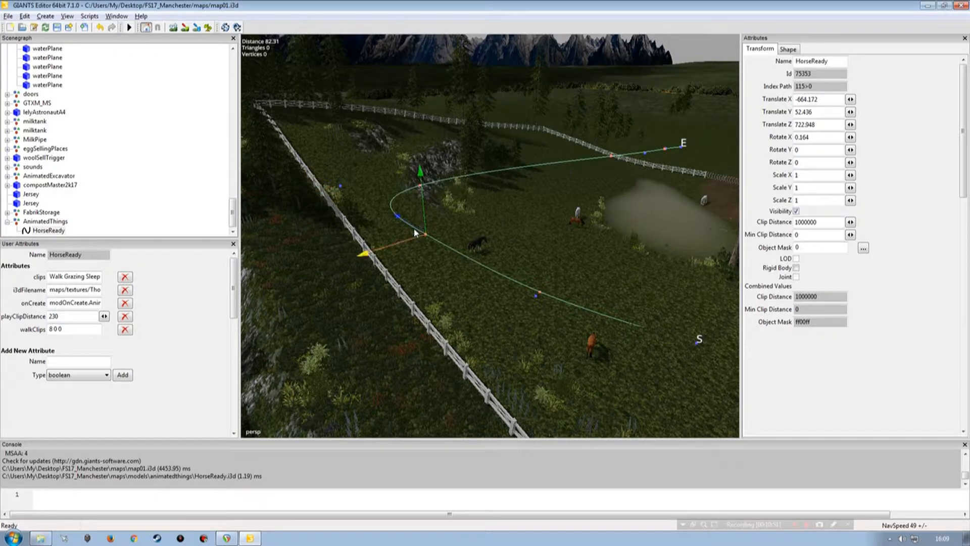
pyautogui.moveTo(408, 226); pyautogui.dragTo(289, 105)
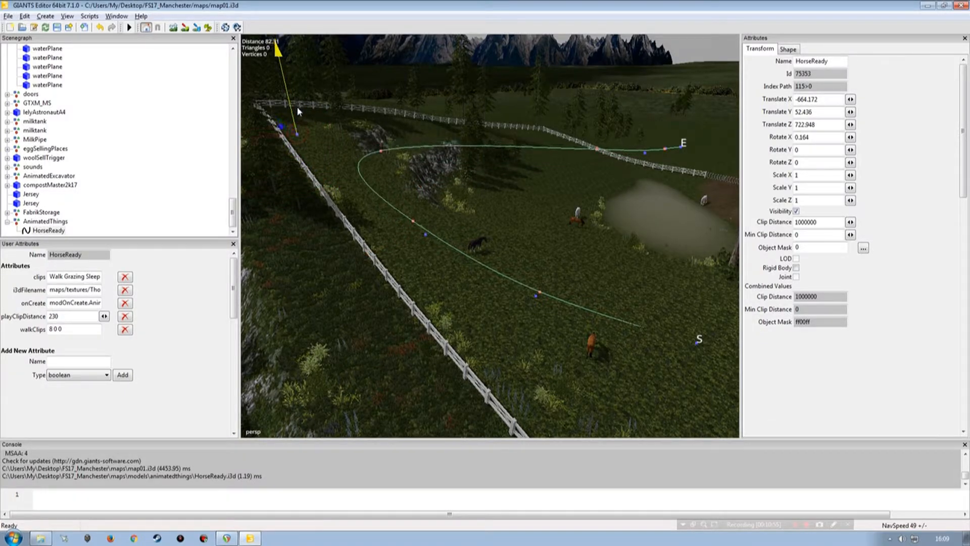
# Step: Insert further control points and reposition them so the spline turns between the two rock outcrops
pyautogui.moveTo(439, 233)
pyautogui.keyDown('alt'); pyautogui.mouseDown()
pyautogui.moveTo(388, 201)
pyautogui.moveTo(387, 185)
pyautogui.moveTo(508, 261)
pyautogui.moveTo(580, 266)
pyautogui.moveTo(615, 222)
pyautogui.moveTo(596, 236)
pyautogui.moveTo(484, 236)
pyautogui.moveTo(433, 208)
pyautogui.moveTo(463, 241)
pyautogui.moveTo(436, 249)
pyautogui.moveTo(510, 239)
pyautogui.moveTo(456, 240)
pyautogui.mouseUp(); pyautogui.keyUp('alt')
pyautogui.scroll(1, 414, 202)
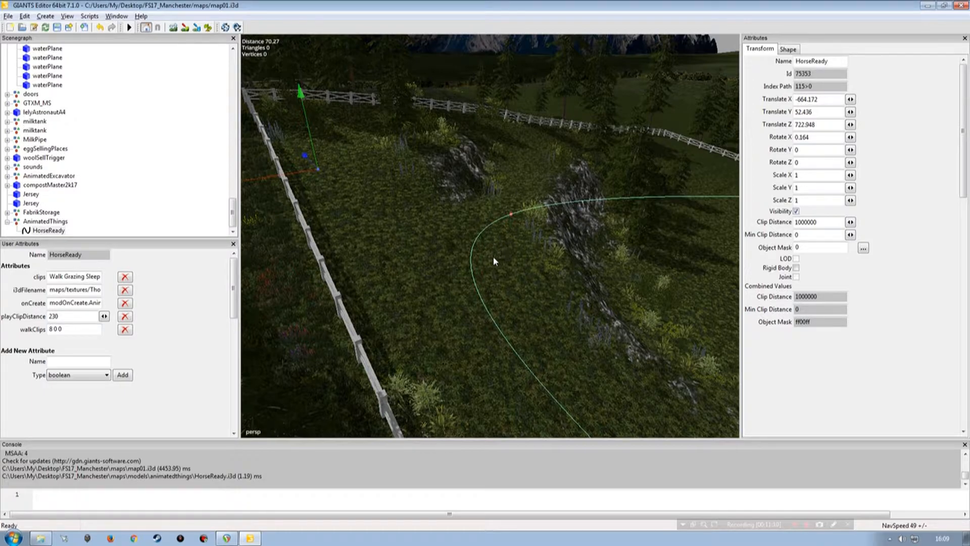
pyautogui.press('Insert')
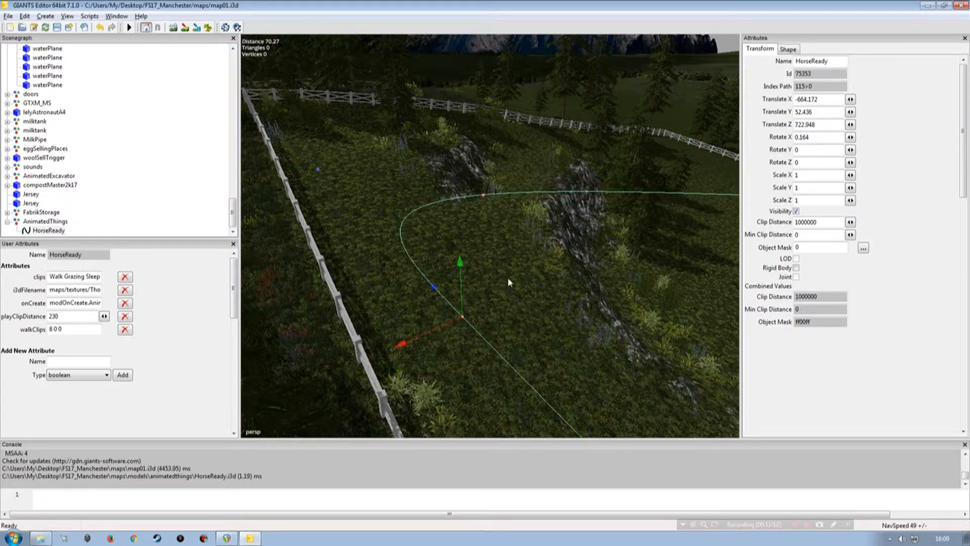
pyautogui.press('pagedown')
pyautogui.moveTo(303, 173); pyautogui.dragTo(473, 146)
pyautogui.press('Insert')
pyautogui.moveTo(465, 204); pyautogui.dragTo(523, 172)
pyautogui.keyDown('alt'); pyautogui.moveTo(544, 272); pyautogui.dragTo(564, 278); pyautogui.keyUp('alt')
pyautogui.press('Insert')
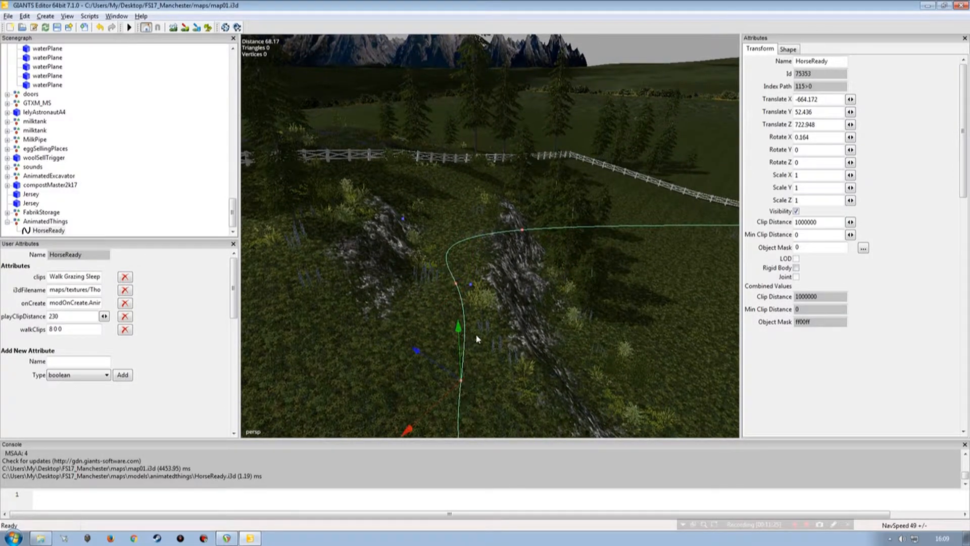
# Step: Insert and nudge control points in the gap between the rocks so the spline passes through without crossing either outcrop
pyautogui.click(456, 367)
pyautogui.moveTo(451, 289); pyautogui.dragTo(446, 296)
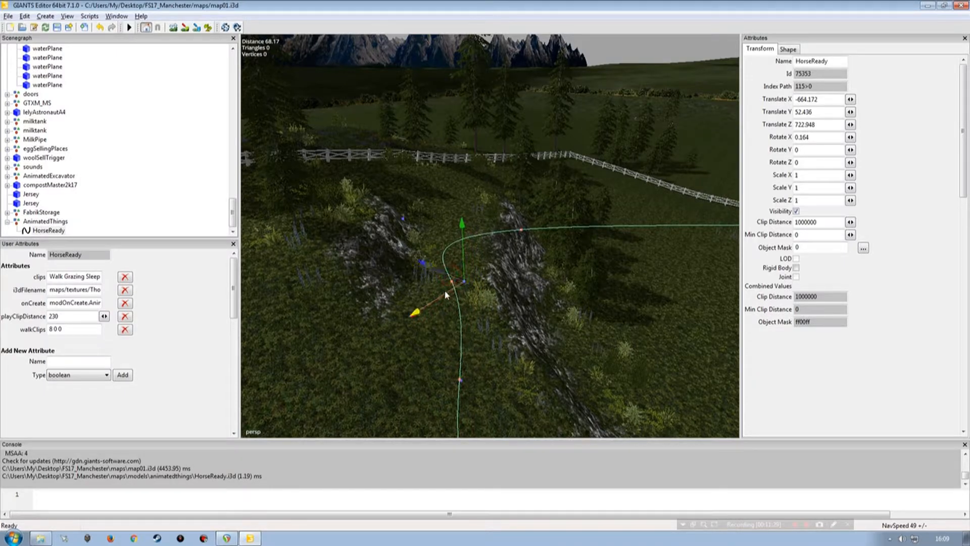
pyautogui.press('pageup')
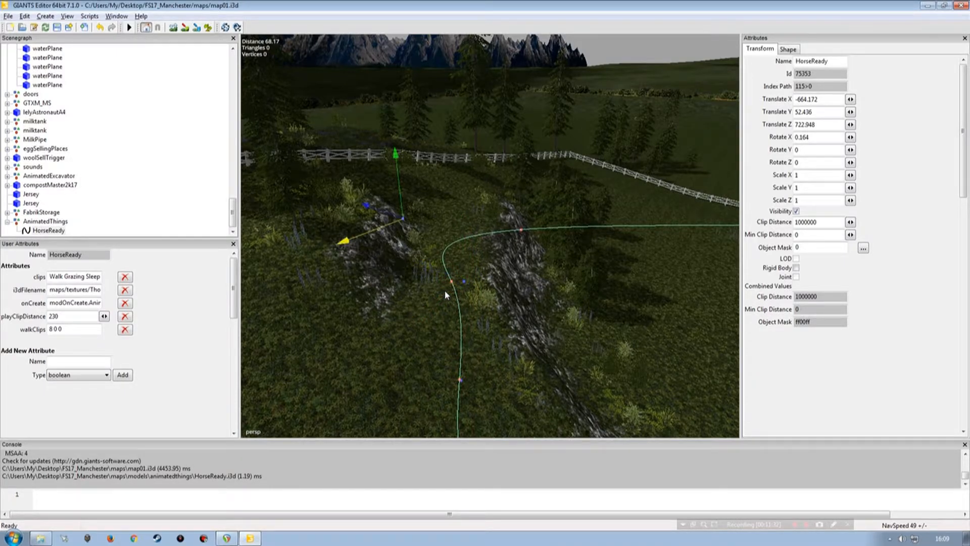
pyautogui.press('Insert')
pyautogui.moveTo(445, 294)
pyautogui.mouseDown()
pyautogui.moveTo(443, 265)
pyautogui.moveTo(447, 295)
pyautogui.moveTo(434, 297)
pyautogui.mouseUp()
pyautogui.press('pagedown')
pyautogui.press('pageup')
pyautogui.moveTo(437, 234); pyautogui.dragTo(442, 262)
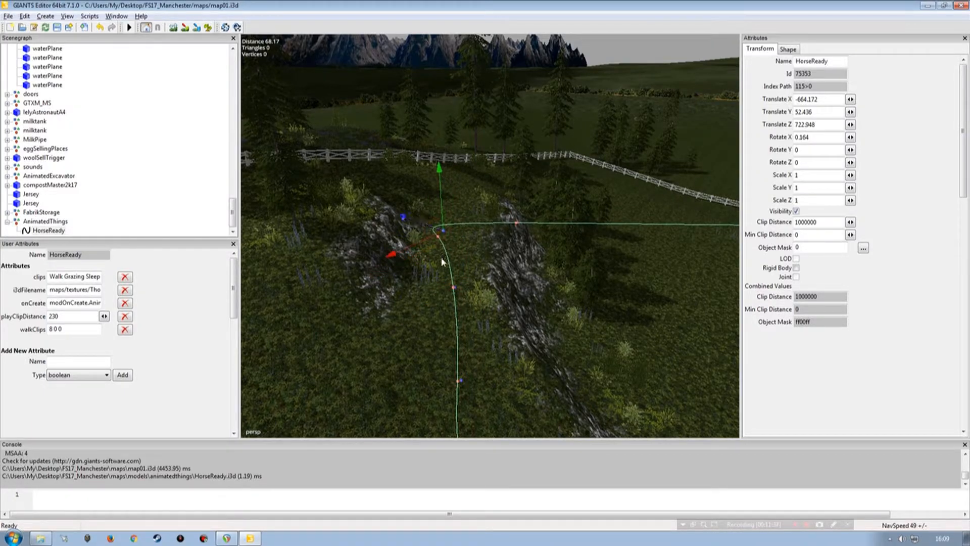
pyautogui.press('pageup')
pyautogui.moveTo(379, 229); pyautogui.dragTo(443, 174)
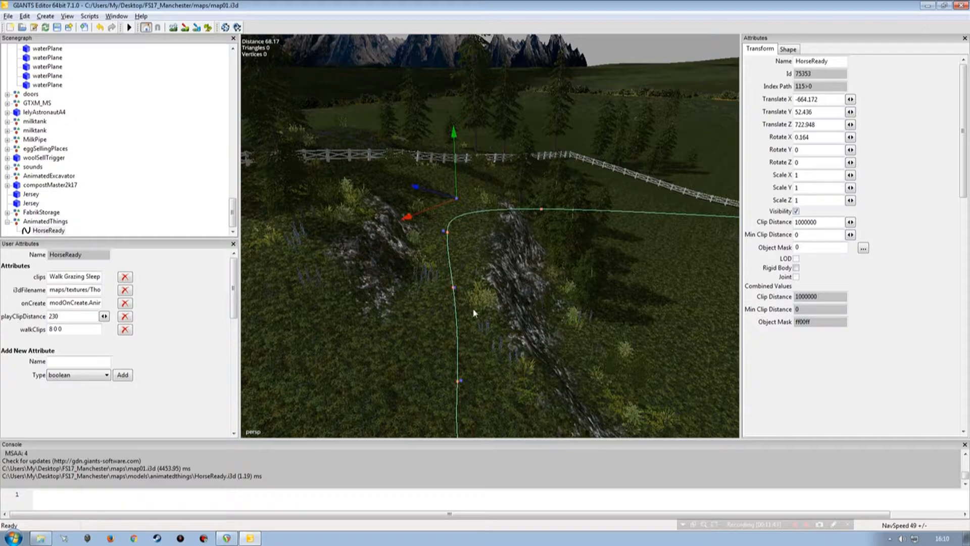
# Step: Insert a control point at the far end of the rock gap and move the outermost point further toward the rear fence
pyautogui.press('pageup')
pyautogui.press('pagedown')
pyautogui.press('pageup')
pyautogui.press('Insert')
pyautogui.moveTo(409, 229); pyautogui.dragTo(415, 176)
# Step: Insert a control point on the bend behind the trees and move the neighbouring point outward toward the rear fence
pyautogui.press('pageup')
pyautogui.press('pageup')
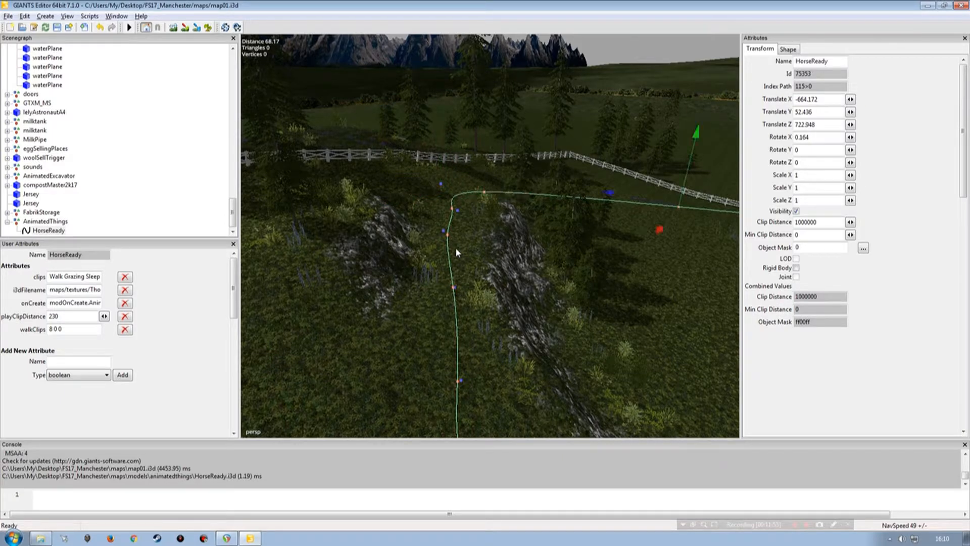
pyautogui.moveTo(649, 205); pyautogui.dragTo(460, 309)
pyautogui.press('Insert')
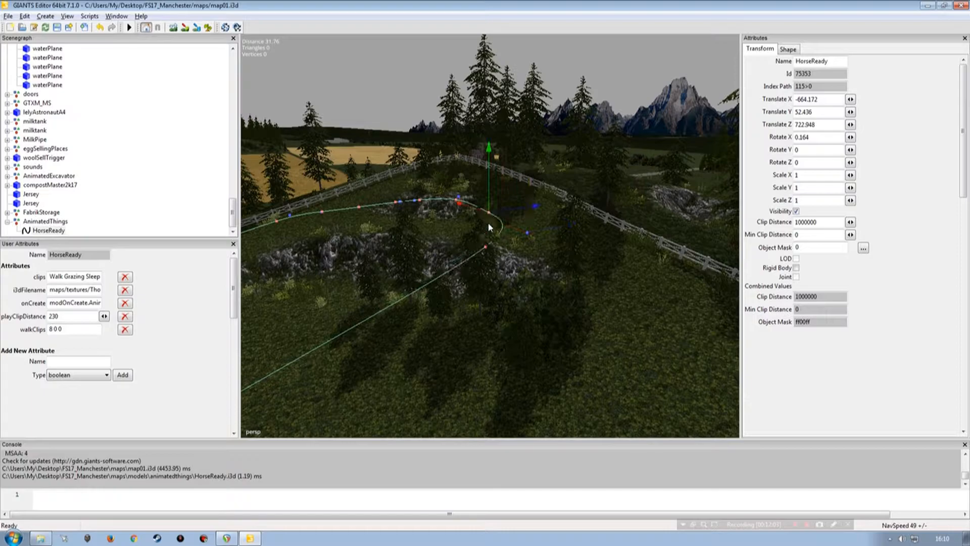
pyautogui.click(527, 233)
pyautogui.moveTo(513, 225); pyautogui.dragTo(783, 362)
pyautogui.keyDown('alt'); pyautogui.moveTo(459, 310); pyautogui.dragTo(432, 296); pyautogui.keyUp('alt')
pyautogui.keyDown('alt'); pyautogui.moveTo(530, 285); pyautogui.dragTo(484, 298, button='right'); pyautogui.keyUp('alt')
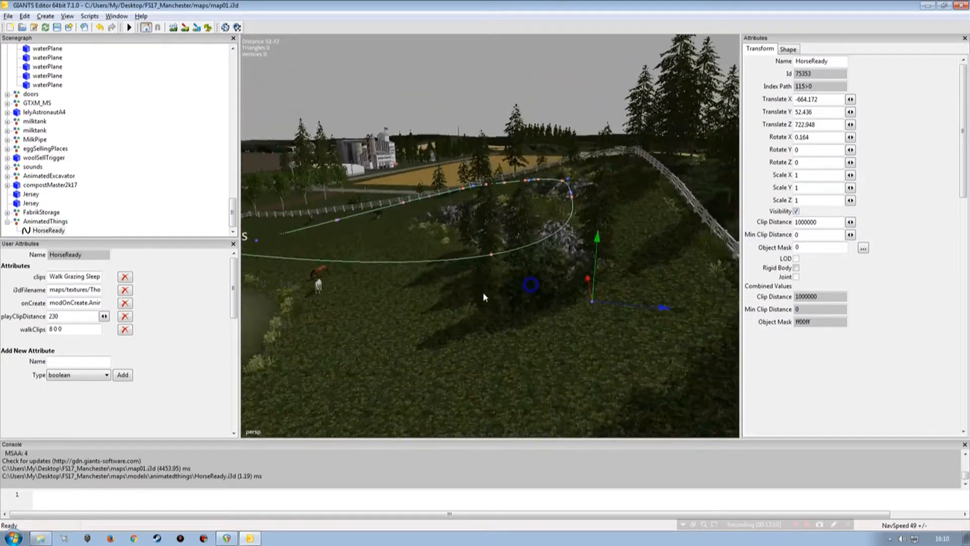
pyautogui.keyDown('alt'); pyautogui.moveTo(484, 293); pyautogui.dragTo(493, 292); pyautogui.keyUp('alt')
pyautogui.moveTo(605, 300); pyautogui.dragTo(843, 300)
# Step: Adjust the heights of the spline's start point and the following control points along the side fence to follow the ground
pyautogui.keyDown('alt'); pyautogui.moveTo(454, 288); pyautogui.dragTo(479, 241); pyautogui.keyUp('alt')
pyautogui.keyDown('alt'); pyautogui.moveTo(323, 264); pyautogui.dragTo(498, 281); pyautogui.keyUp('alt')
pyautogui.keyDown('alt'); pyautogui.moveTo(373, 275); pyautogui.dragTo(349, 276, button='right'); pyautogui.keyUp('alt')
pyautogui.moveTo(368, 277)
pyautogui.keyDown('alt'); pyautogui.mouseDown()
pyautogui.moveTo(336, 283)
pyautogui.moveTo(356, 274)
pyautogui.moveTo(362, 299)
pyautogui.moveTo(476, 325)
pyautogui.moveTo(373, 276)
pyautogui.mouseUp(); pyautogui.keyUp('alt')
pyautogui.keyDown('alt'); pyautogui.moveTo(434, 221); pyautogui.dragTo(442, 263); pyautogui.keyUp('alt')
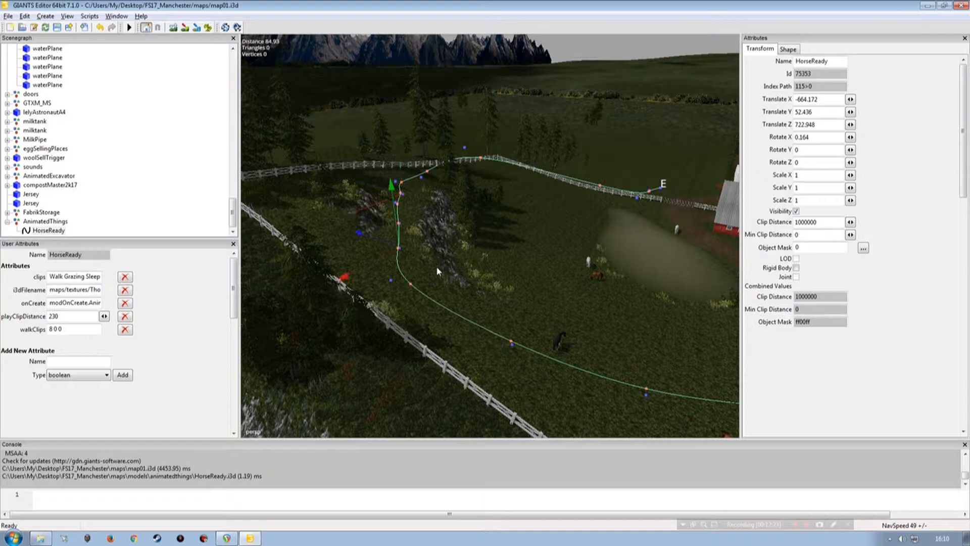
pyautogui.keyDown('alt'); pyautogui.moveTo(472, 319); pyautogui.dragTo(447, 327); pyautogui.keyUp('alt')
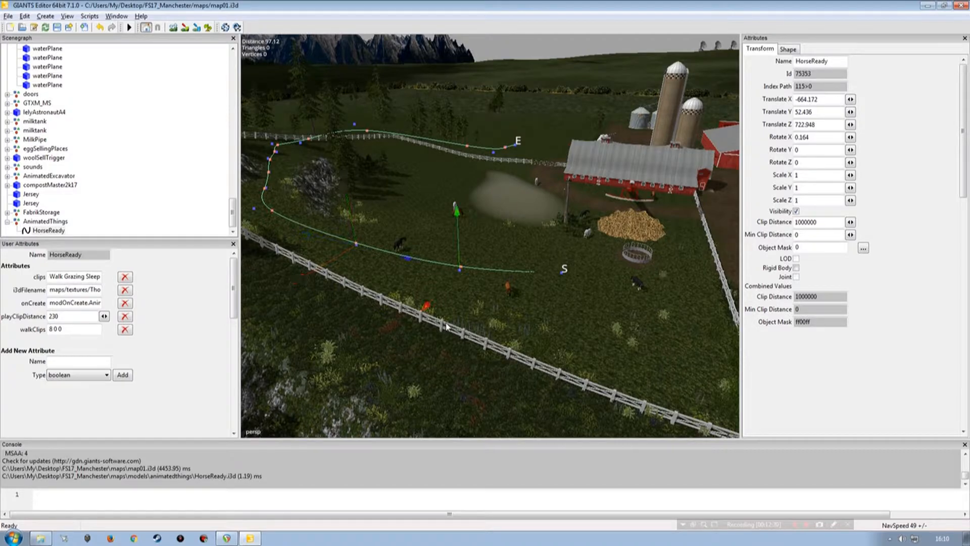
pyautogui.moveTo(562, 269)
pyautogui.mouseDown()
pyautogui.moveTo(564, 243)
pyautogui.moveTo(564, 258)
pyautogui.mouseUp()
pyautogui.press('Up')
pyautogui.moveTo(457, 241)
pyautogui.mouseDown()
pyautogui.moveTo(458, 218)
pyautogui.moveTo(457, 243)
pyautogui.mouseUp()
pyautogui.press('Up')
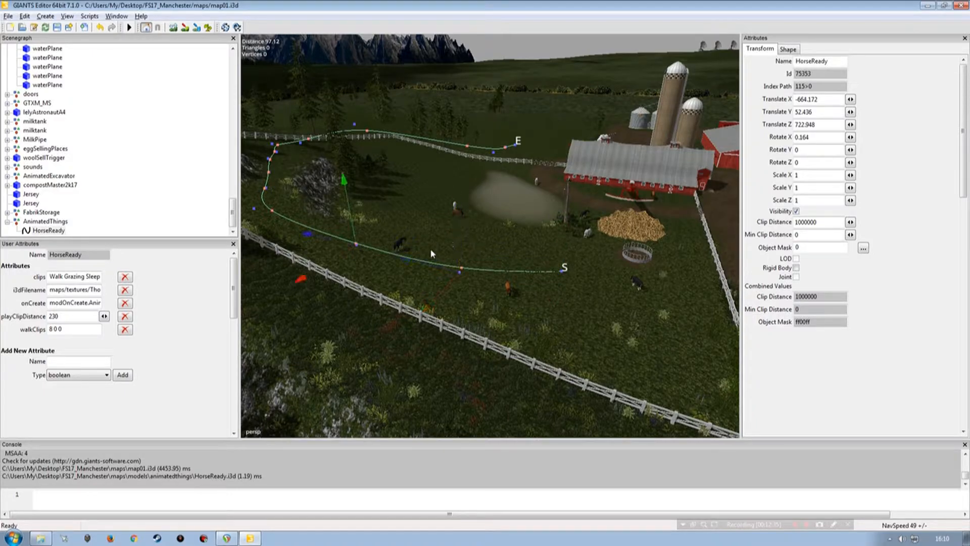
pyautogui.moveTo(351, 231)
pyautogui.mouseDown()
pyautogui.moveTo(354, 210)
pyautogui.moveTo(360, 240)
pyautogui.mouseUp()
pyautogui.press('Up')
# Step: Undo a misplaced point move near the rocks and reposition the control points in the gap further along the path
pyautogui.moveTo(386, 282)
pyautogui.keyDown('alt'); pyautogui.mouseDown()
pyautogui.moveTo(353, 255)
pyautogui.moveTo(332, 278)
pyautogui.moveTo(397, 315)
pyautogui.moveTo(379, 294)
pyautogui.moveTo(382, 264)
pyautogui.mouseUp(); pyautogui.keyUp('alt')
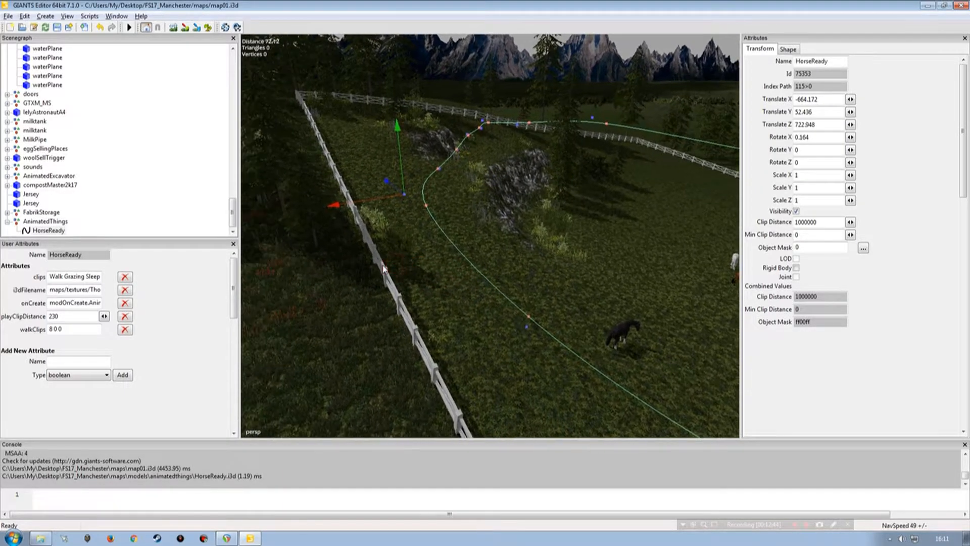
pyautogui.moveTo(404, 180); pyautogui.dragTo(437, 267)
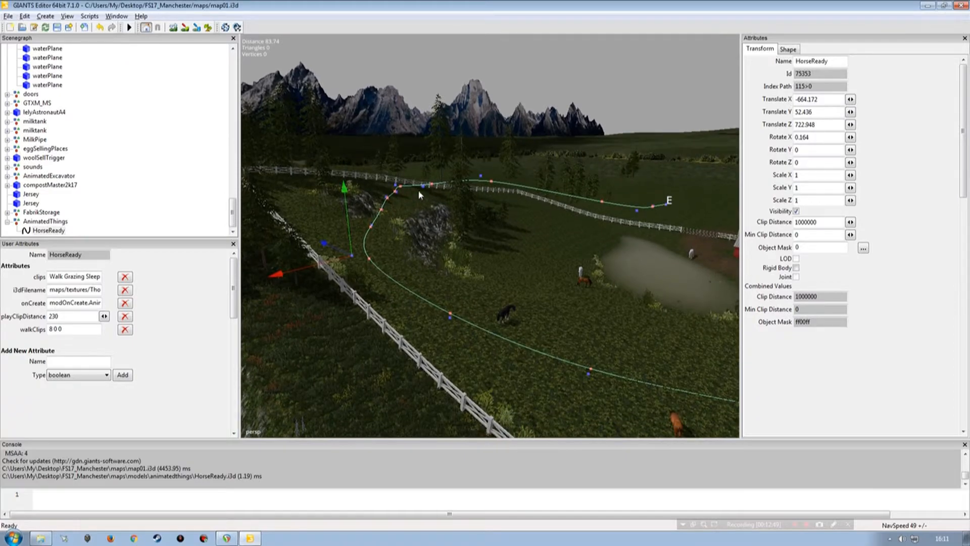
pyautogui.keyDown('alt'); pyautogui.moveTo(489, 285); pyautogui.dragTo(433, 253); pyautogui.keyUp('alt')
pyautogui.keyDown('alt'); pyautogui.moveTo(433, 253); pyautogui.dragTo(438, 239, button='right'); pyautogui.keyUp('alt')
pyautogui.keyDown('alt'); pyautogui.moveTo(438, 243); pyautogui.dragTo(416, 288); pyautogui.keyUp('alt')
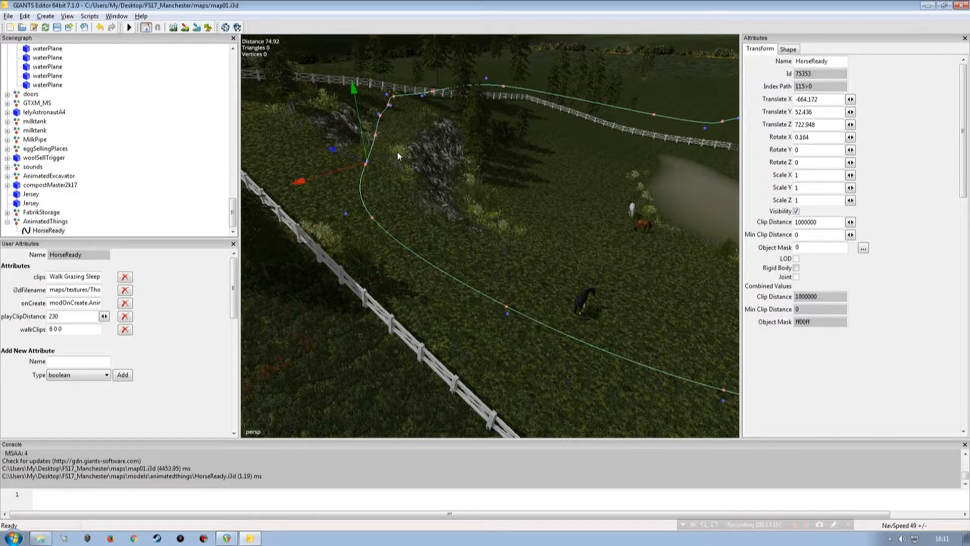
pyautogui.moveTo(339, 184); pyautogui.dragTo(378, 144)
pyautogui.hotkey('ctrl', 'z')
pyautogui.moveTo(377, 143)
pyautogui.mouseDown()
pyautogui.moveTo(378, 96)
pyautogui.moveTo(382, 125)
pyautogui.mouseUp()
pyautogui.press('pagedown')
pyautogui.press('pagedown')
pyautogui.moveTo(366, 161); pyautogui.dragTo(403, 138)
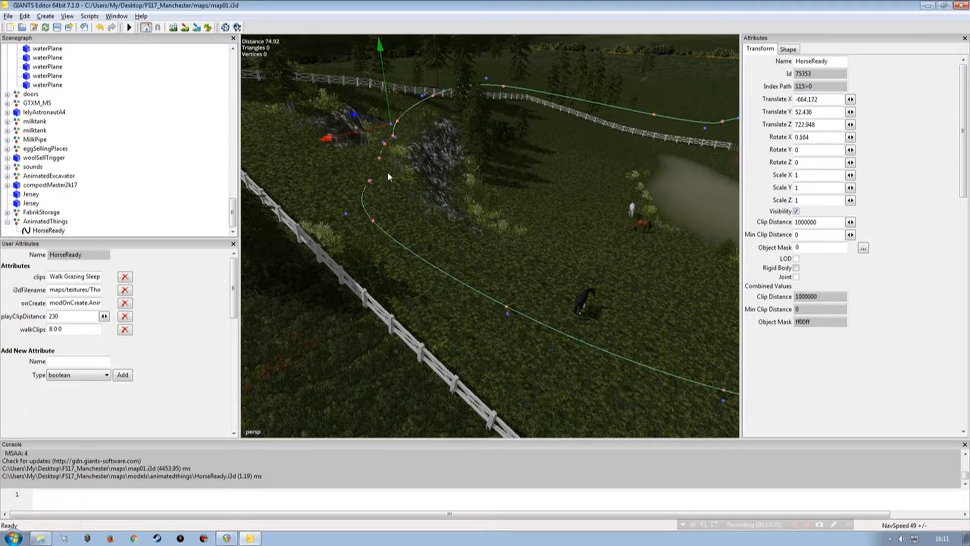
# Step: Move the control points beyond the rocks so the spline turns inside the rear fence corner
pyautogui.keyDown('alt'); pyautogui.moveTo(413, 223); pyautogui.dragTo(369, 238); pyautogui.keyUp('alt')
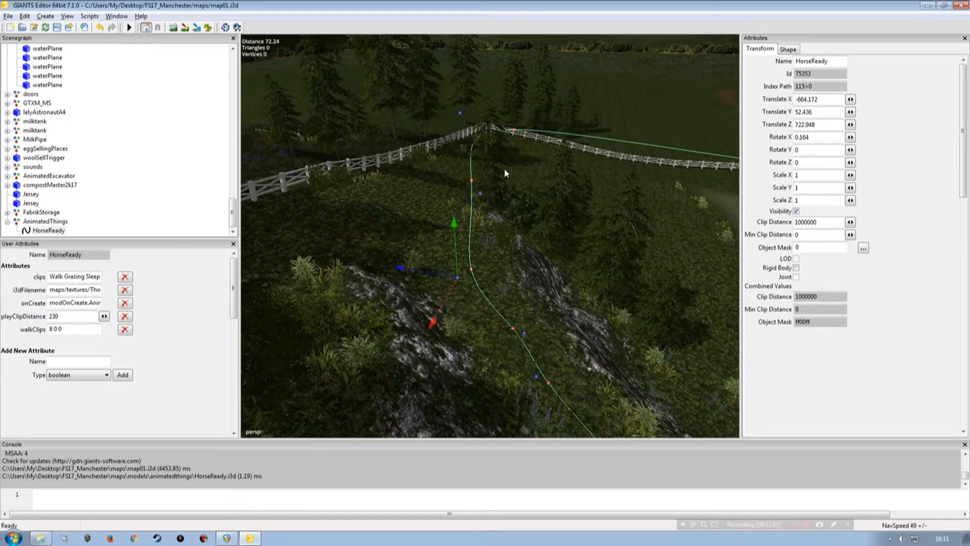
pyautogui.press('pageup')
pyautogui.moveTo(461, 189); pyautogui.dragTo(429, 209)
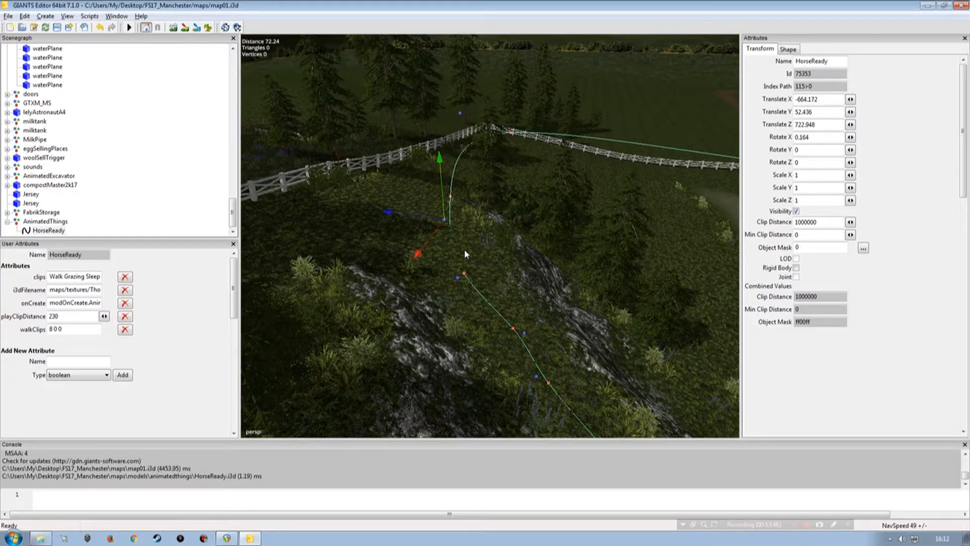
pyautogui.press('pageup')
pyautogui.moveTo(452, 114); pyautogui.dragTo(460, 177)
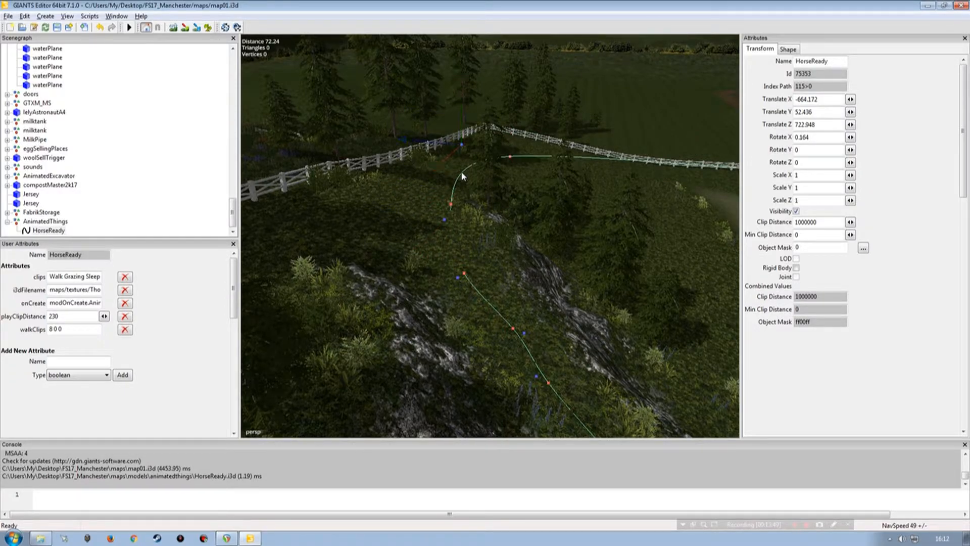
pyautogui.moveTo(461, 182); pyautogui.dragTo(461, 188)
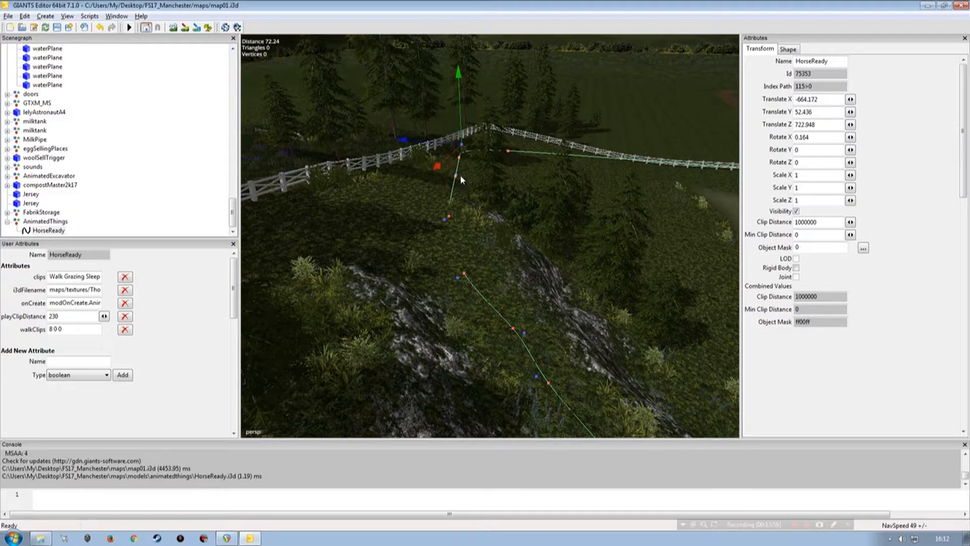
pyautogui.moveTo(438, 148); pyautogui.dragTo(461, 152)
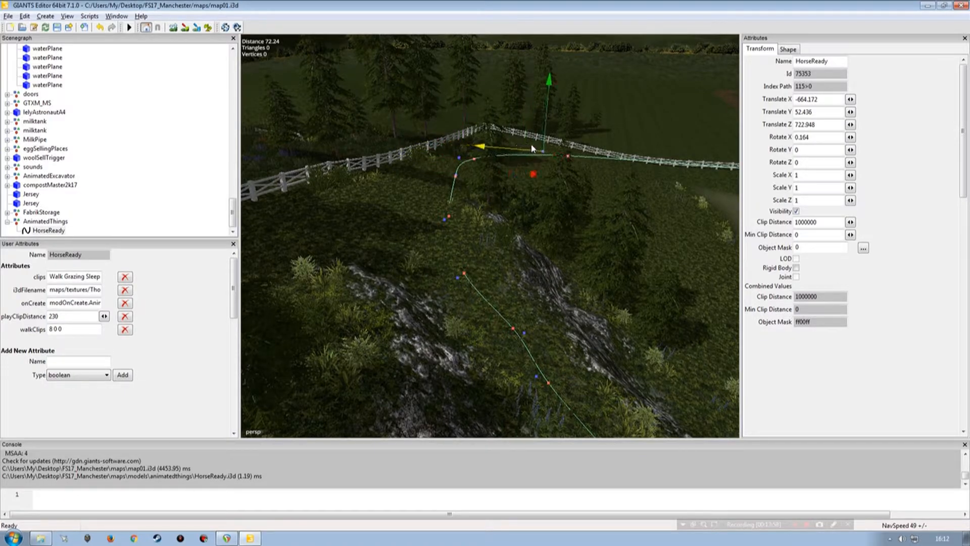
# Step: Examine the spline's bend behind the trees and its course relative to the rear fence
pyautogui.keyDown('alt'); pyautogui.moveTo(506, 230); pyautogui.dragTo(509, 212); pyautogui.keyUp('alt')
pyautogui.keyDown('alt'); pyautogui.moveTo(459, 169); pyautogui.dragTo(505, 154, button='right'); pyautogui.keyUp('alt')
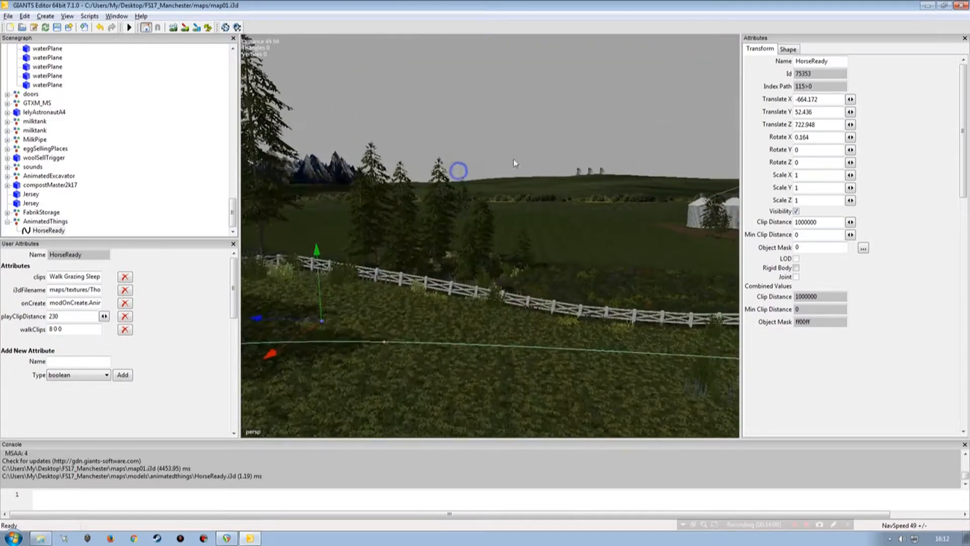
pyautogui.keyDown('alt'); pyautogui.moveTo(504, 154); pyautogui.dragTo(552, 208); pyautogui.keyUp('alt')
pyautogui.keyDown('alt'); pyautogui.moveTo(561, 204); pyautogui.dragTo(497, 209, button='right'); pyautogui.keyUp('alt')
pyautogui.keyDown('alt'); pyautogui.moveTo(495, 208); pyautogui.dragTo(561, 212); pyautogui.keyUp('alt')
pyautogui.keyDown('alt'); pyautogui.moveTo(561, 212); pyautogui.dragTo(470, 189, button='right'); pyautogui.keyUp('alt')
pyautogui.keyDown('alt'); pyautogui.moveTo(470, 188); pyautogui.dragTo(448, 233); pyautogui.keyUp('alt')
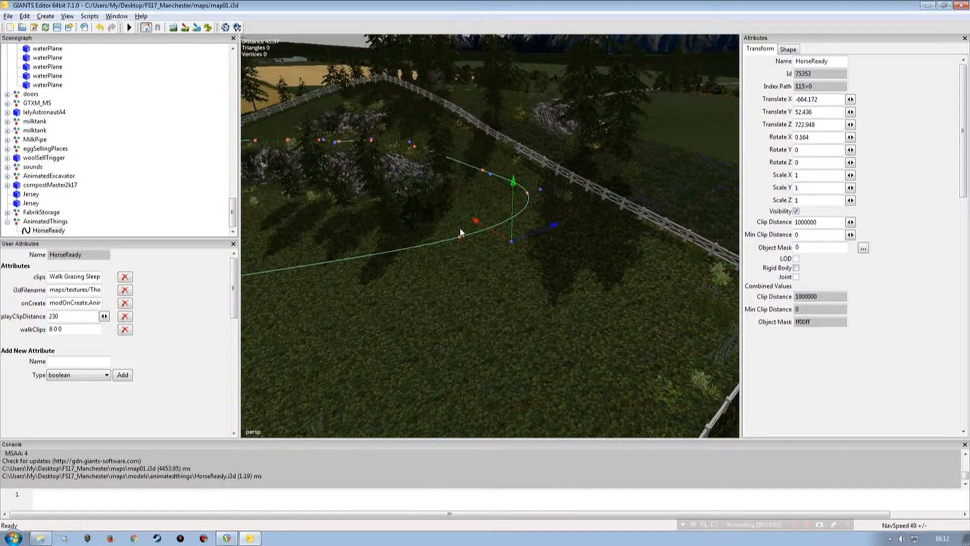
# Step: Insert a control point in the spline's bend near the rear fence and move the following point out into the paddock
pyautogui.press('Insert')
pyautogui.press('Right')
pyautogui.press('Right')
pyautogui.press('Left')
pyautogui.press('Left')
pyautogui.press('Right')
pyautogui.press('Right')
pyautogui.press('Left')
pyautogui.moveTo(520, 263); pyautogui.dragTo(370, 286)
# Step: Tighten the bend behind the trees by shifting its control points away from the rear fence
pyautogui.press('Right')
pyautogui.press('Left')
pyautogui.press('Left')
pyautogui.moveTo(518, 220)
pyautogui.mouseDown()
pyautogui.moveTo(556, 225)
pyautogui.moveTo(511, 241)
pyautogui.moveTo(523, 237)
pyautogui.mouseUp()
pyautogui.press('Right')
pyautogui.moveTo(558, 189); pyautogui.dragTo(535, 215)
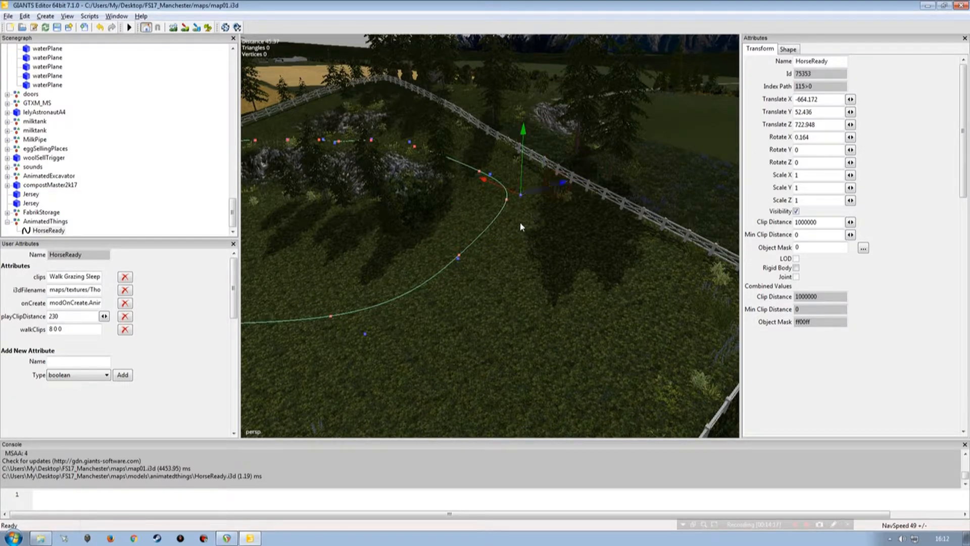
# Step: Reposition the control points after the rear bend to form a wide turn across the open grass
pyautogui.press('Right')
pyautogui.moveTo(482, 176); pyautogui.dragTo(604, 261)
pyautogui.press('Right')
pyautogui.moveTo(447, 256); pyautogui.dragTo(441, 310)
pyautogui.keyDown('alt'); pyautogui.moveTo(472, 256); pyautogui.dragTo(444, 302); pyautogui.keyUp('alt')
pyautogui.keyDown('alt'); pyautogui.moveTo(444, 302); pyautogui.dragTo(480, 304, button='right'); pyautogui.keyUp('alt')
pyautogui.keyDown('alt'); pyautogui.moveTo(480, 302); pyautogui.dragTo(493, 305); pyautogui.keyUp('alt')
pyautogui.press('Right')
pyautogui.hotkey('ctrl', 'b')
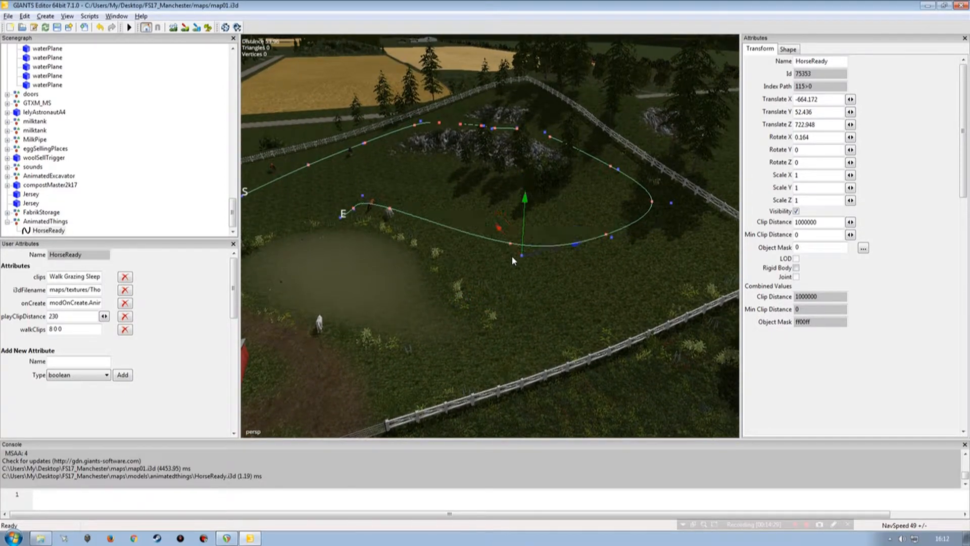
# Step: Move the control point following the wide turn to the grass beside the pond
pyautogui.press('Right')
pyautogui.press('pagedown')
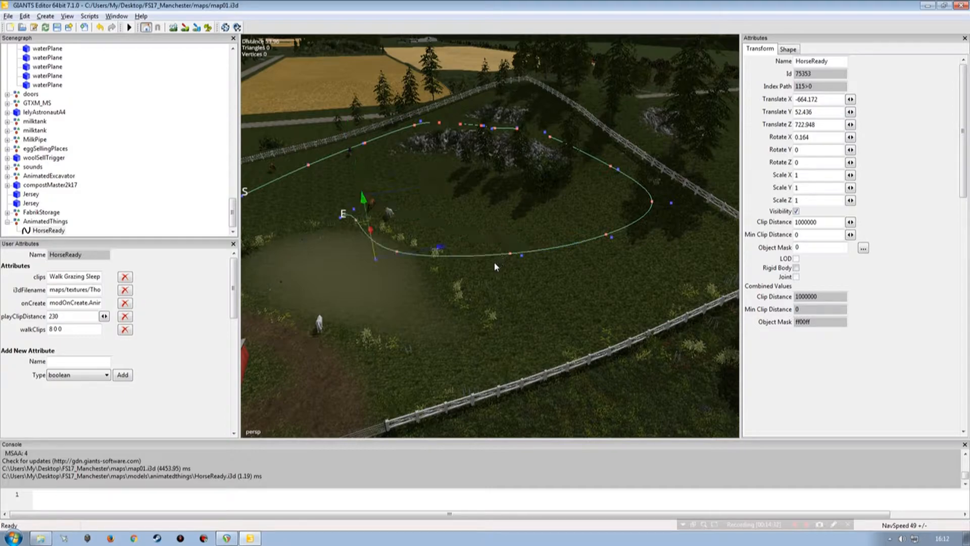
pyautogui.moveTo(401, 258); pyautogui.dragTo(390, 139)
pyautogui.keyDown('alt'); pyautogui.moveTo(411, 217); pyautogui.dragTo(556, 331); pyautogui.keyUp('alt')
pyautogui.keyDown('alt'); pyautogui.moveTo(517, 262); pyautogui.dragTo(499, 280); pyautogui.keyUp('alt')
pyautogui.press('Right')
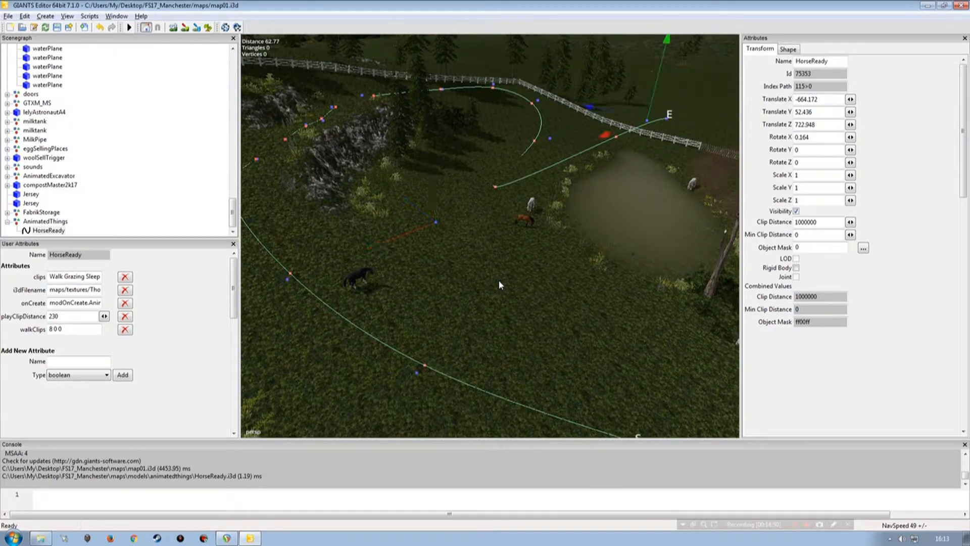
# Step: Move the second-to-last control point across the paddock and place the spline's end point beside its start point
pyautogui.press('Right')
pyautogui.press('Left')
pyautogui.keyDown('alt'); pyautogui.moveTo(559, 244); pyautogui.dragTo(573, 275, button='right'); pyautogui.keyUp('alt')
pyautogui.keyDown('alt'); pyautogui.moveTo(573, 275); pyautogui.dragTo(563, 279); pyautogui.keyUp('alt')
pyautogui.moveTo(559, 110); pyautogui.dragTo(430, 303)
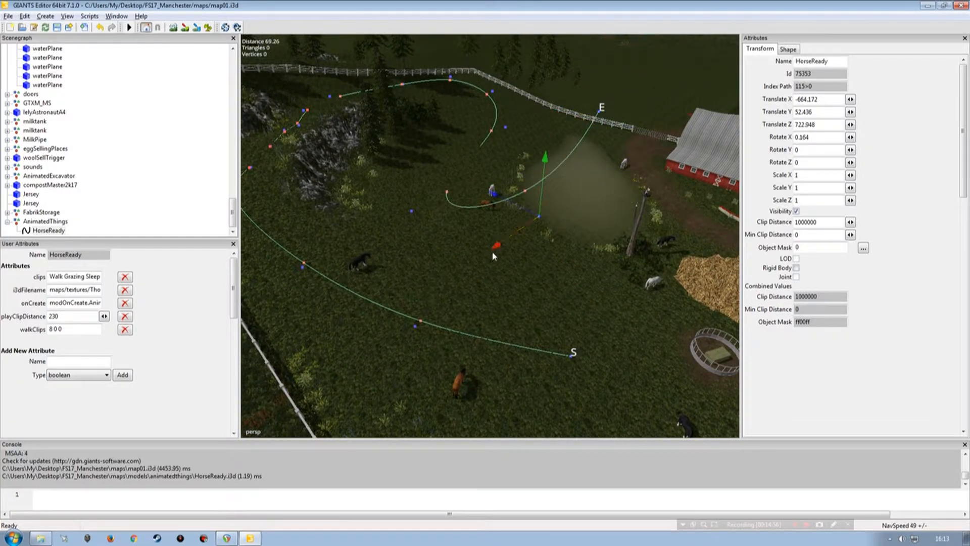
pyautogui.press('Right')
pyautogui.moveTo(580, 107); pyautogui.dragTo(535, 356)
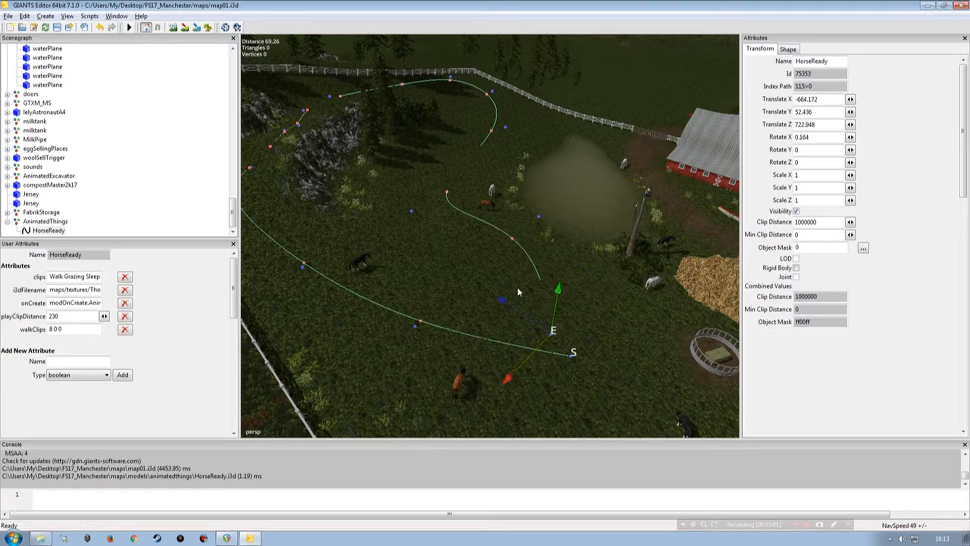
# Step: Raise the control points along the return stretch past the pond so the curve follows the ground
pyautogui.press('Up')
pyautogui.press('Down')
pyautogui.press('Down')
pyautogui.press('Down')
pyautogui.press('Down')
pyautogui.moveTo(508, 114)
pyautogui.mouseDown()
pyautogui.moveTo(508, 91)
pyautogui.moveTo(507, 119)
pyautogui.mouseUp()
pyautogui.press('Down')
pyautogui.press('Down')
pyautogui.moveTo(410, 195)
pyautogui.mouseDown()
pyautogui.moveTo(404, 168)
pyautogui.moveTo(406, 178)
pyautogui.mouseUp()
# Step: Adjust the height of the last control points and shift the end point away from the start point
pyautogui.press('Down')
pyautogui.press('Down')
pyautogui.moveTo(536, 208); pyautogui.dragTo(540, 192)
pyautogui.press('Down')
pyautogui.moveTo(553, 318); pyautogui.dragTo(557, 291)
pyautogui.press('Up')
pyautogui.press('Up')
pyautogui.press('Down')
pyautogui.moveTo(535, 260); pyautogui.dragTo(533, 211)
pyautogui.press('Down')
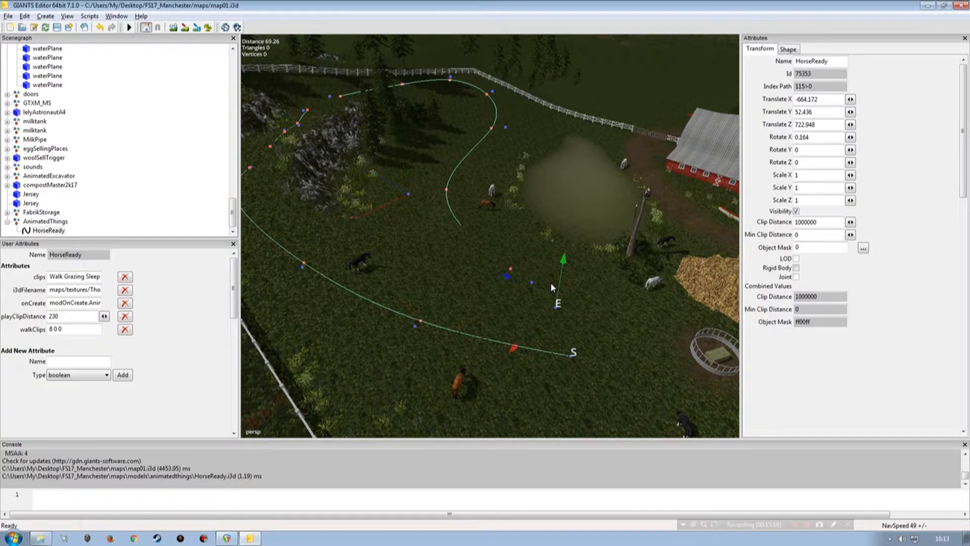
pyautogui.moveTo(556, 281); pyautogui.dragTo(581, 306)
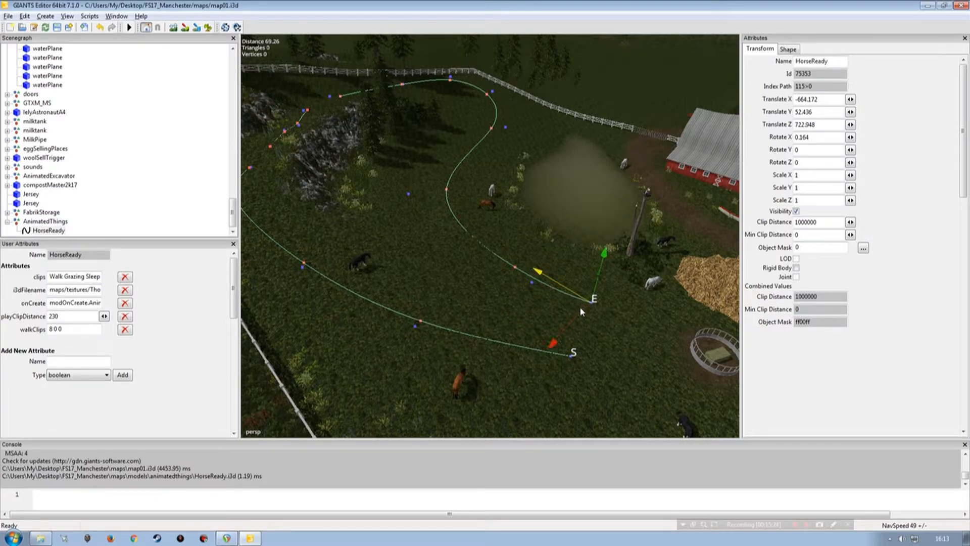
# Step: Insert a control point at the spline's start and move the start point toward the end point
pyautogui.press('Down')
pyautogui.press('Down')
pyautogui.press('Up')
pyautogui.press('f')
pyautogui.moveTo(480, 244)
pyautogui.keyDown('alt'); pyautogui.mouseDown()
pyautogui.moveTo(537, 255)
pyautogui.moveTo(457, 199)
pyautogui.moveTo(433, 229)
pyautogui.moveTo(468, 234)
pyautogui.moveTo(451, 250)
pyautogui.moveTo(491, 240)
pyautogui.mouseUp(); pyautogui.keyUp('alt')
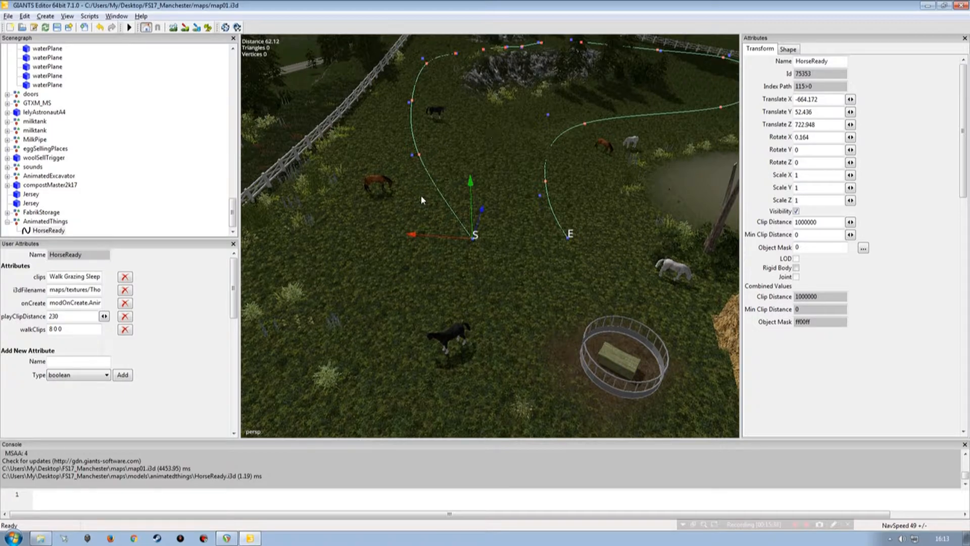
pyautogui.press('Insert')
pyautogui.moveTo(466, 246); pyautogui.dragTo(541, 251)
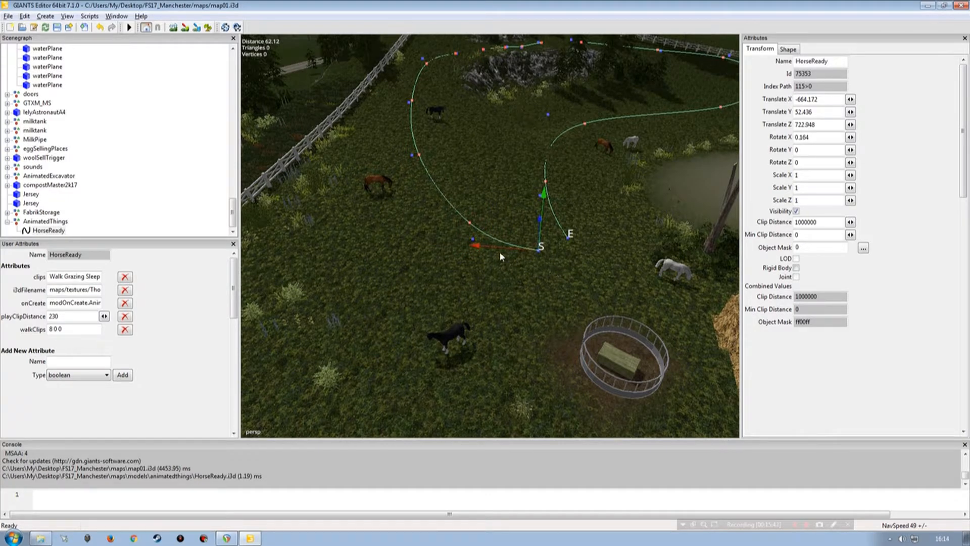
# Step: Pull the control point behind the start outward to round the turn and move the start point closer to it
pyautogui.click(472, 238)
pyautogui.moveTo(472, 238); pyautogui.dragTo(396, 284)
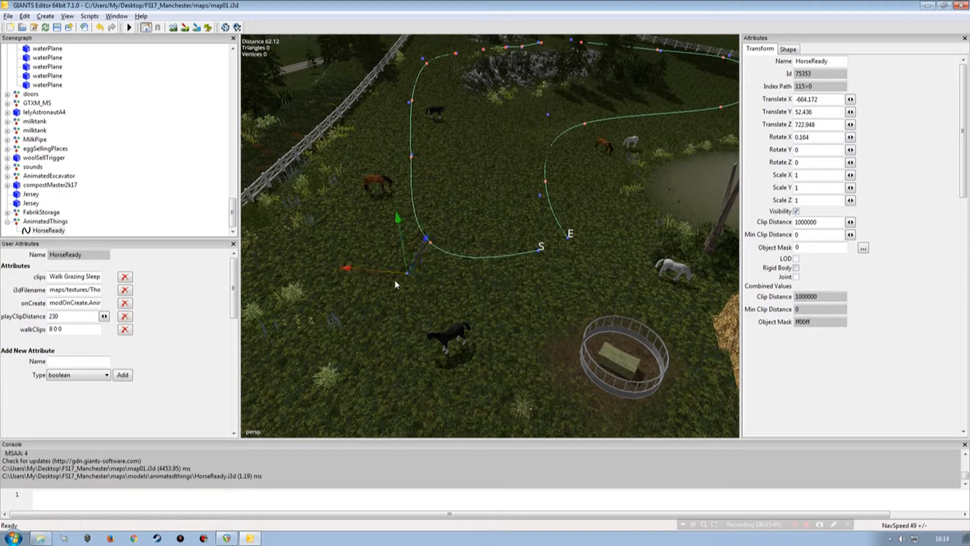
pyautogui.click(539, 265)
pyautogui.click(539, 265)
pyautogui.moveTo(522, 249); pyautogui.dragTo(493, 268)
# Step: Add a control point at the spline's end and bring the end point next to the start point
pyautogui.press('Up')
pyautogui.press('Down')
pyautogui.press('Down')
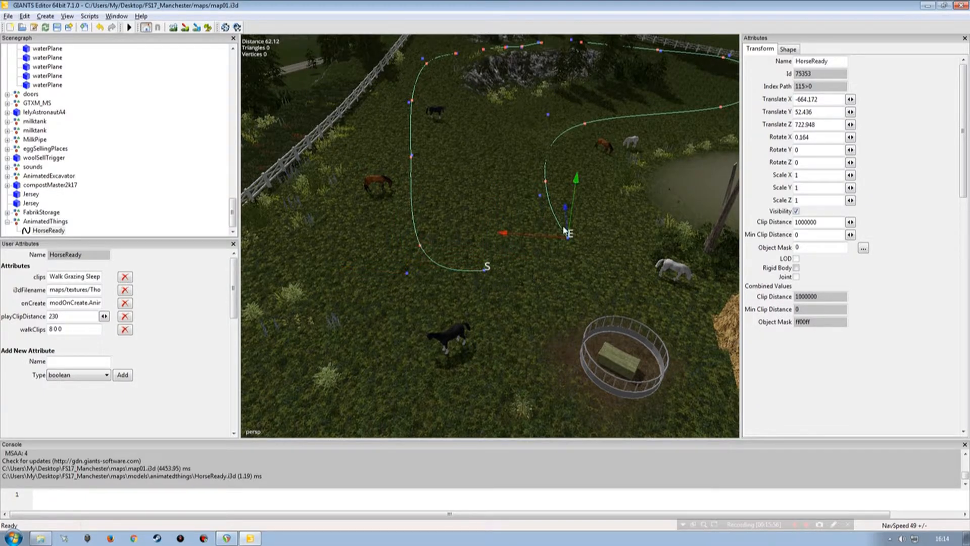
pyautogui.moveTo(547, 244); pyautogui.dragTo(487, 284)
pyautogui.moveTo(515, 242)
pyautogui.mouseDown()
pyautogui.moveTo(515, 212)
pyautogui.moveTo(517, 239)
pyautogui.mouseUp()
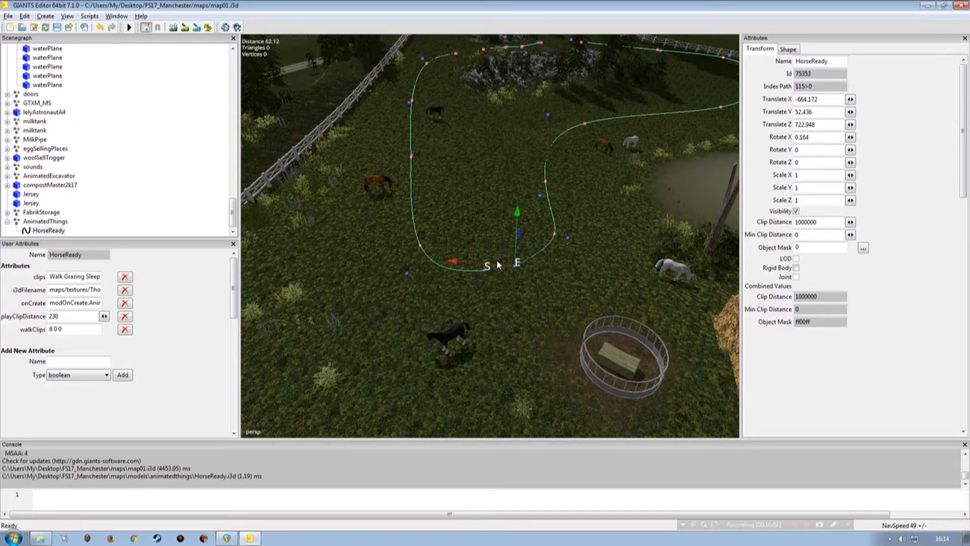
# Step: Insert a control point between the start turn and the side-fence stretch, making the path curve inward
pyautogui.keyDown('alt'); pyautogui.moveTo(541, 288); pyautogui.dragTo(553, 260, button='right'); pyautogui.keyUp('alt')
pyautogui.keyDown('alt'); pyautogui.moveTo(552, 260); pyautogui.dragTo(478, 240); pyautogui.keyUp('alt')
pyautogui.keyDown('alt'); pyautogui.moveTo(478, 240); pyautogui.dragTo(481, 206, button='right'); pyautogui.keyUp('alt')
pyautogui.keyDown('alt'); pyautogui.moveTo(481, 206); pyautogui.dragTo(437, 258); pyautogui.keyUp('alt')
pyautogui.keyDown('alt'); pyautogui.moveTo(438, 258); pyautogui.dragTo(441, 258, button='right'); pyautogui.keyUp('alt')
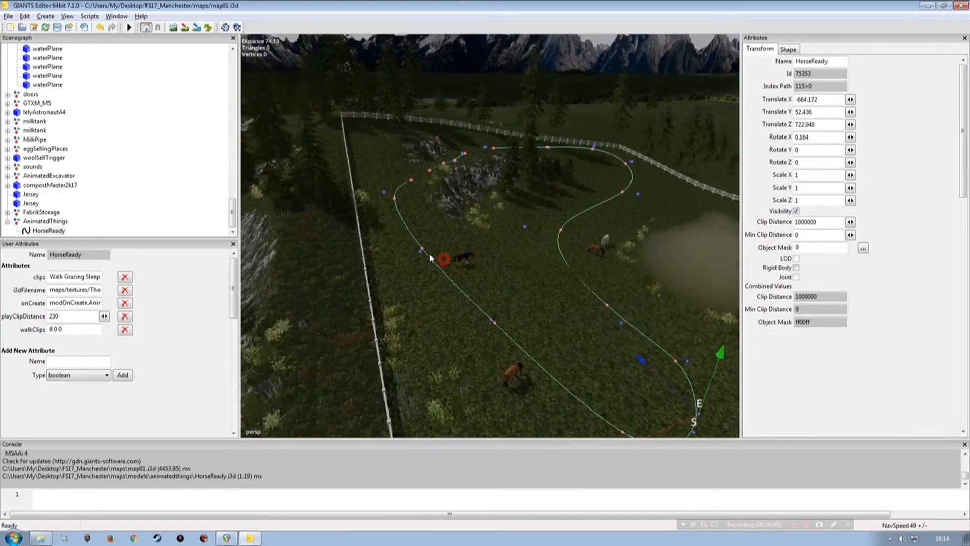
pyautogui.keyDown('alt'); pyautogui.moveTo(441, 258); pyautogui.dragTo(552, 256); pyautogui.keyUp('alt')
pyautogui.keyDown('alt'); pyautogui.moveTo(552, 256); pyautogui.dragTo(537, 262, button='right'); pyautogui.keyUp('alt')
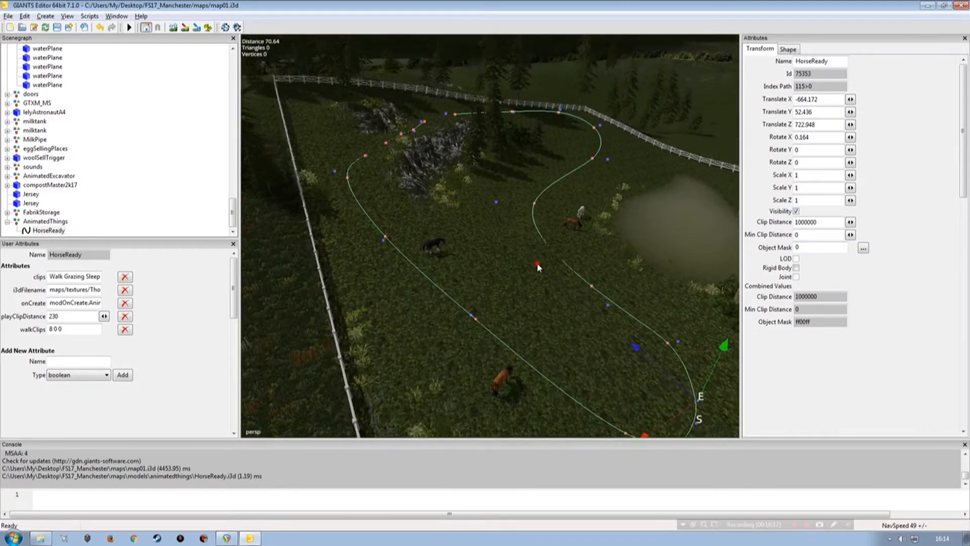
pyautogui.keyDown('alt'); pyautogui.moveTo(537, 262); pyautogui.dragTo(546, 288); pyautogui.keyUp('alt')
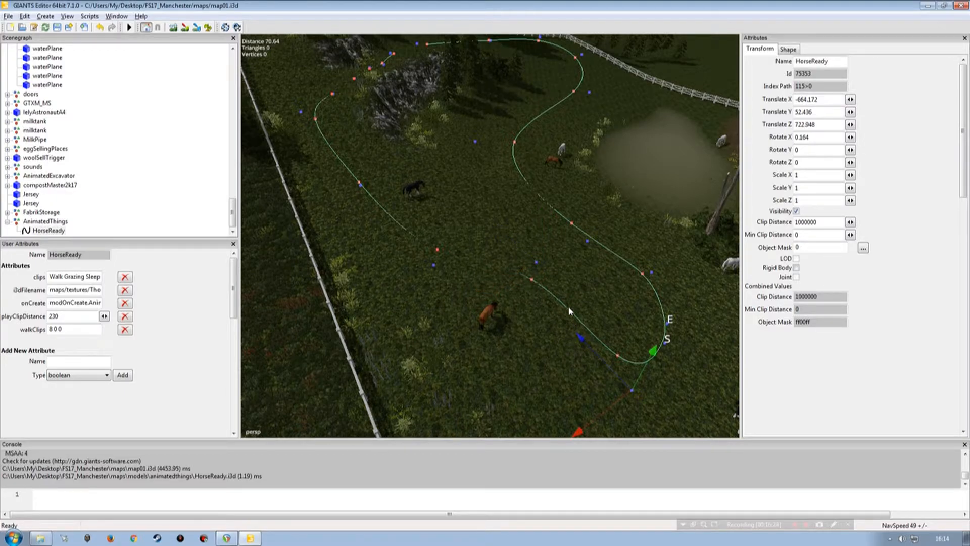
pyautogui.keyDown('alt'); pyautogui.moveTo(563, 300); pyautogui.dragTo(550, 327); pyautogui.keyUp('alt')
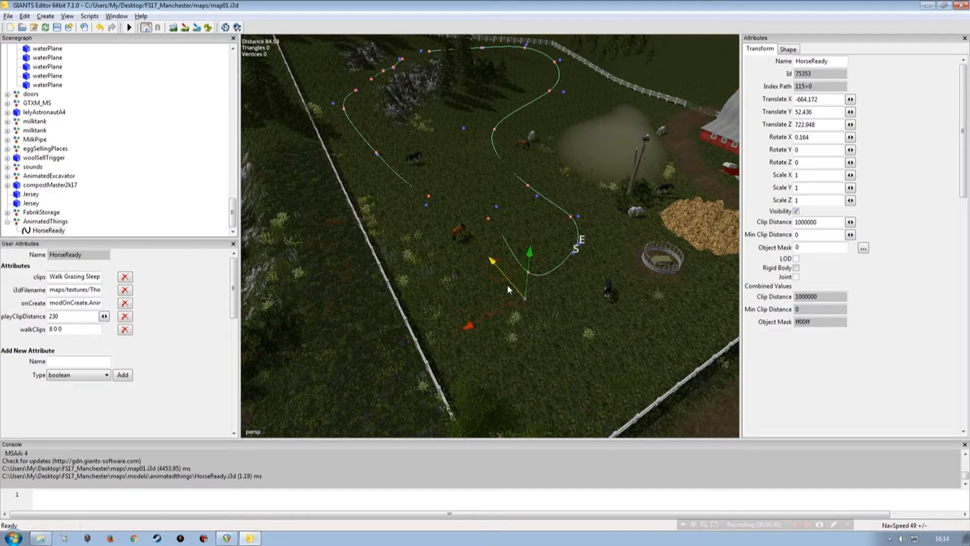
# Step: Move the spline's start and end points outward toward the round hay feeder, widening the turn
pyautogui.click(574, 252)
pyautogui.moveTo(557, 241); pyautogui.dragTo(578, 276)
pyautogui.click(572, 266)
# Step: Adjust the heights of the control points between the start point and the side-fence stretch
pyautogui.click(530, 275)
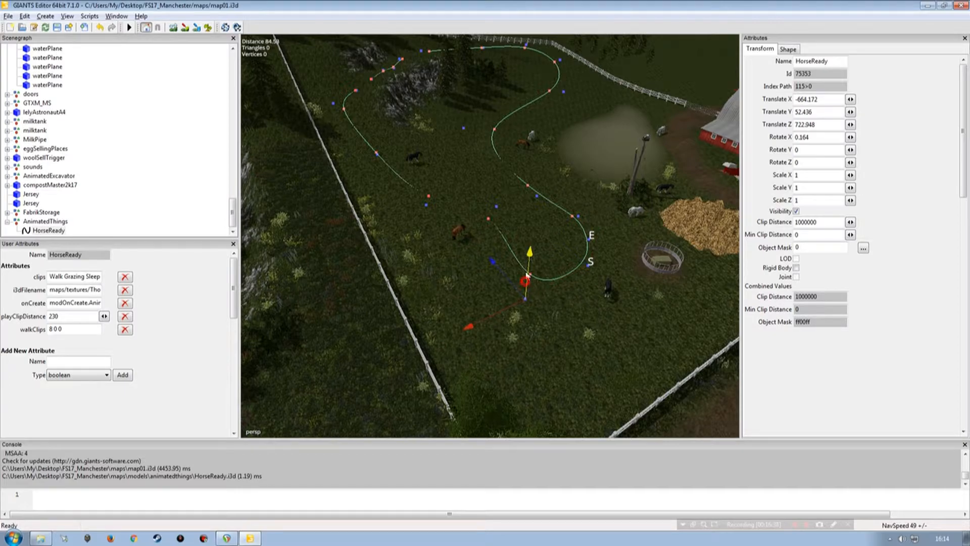
pyautogui.press('pageup')
pyautogui.moveTo(499, 195)
pyautogui.mouseDown()
pyautogui.moveTo(499, 147)
pyautogui.moveTo(501, 194)
pyautogui.mouseUp()
pyautogui.press('pageup')
pyautogui.moveTo(422, 137); pyautogui.dragTo(423, 155)
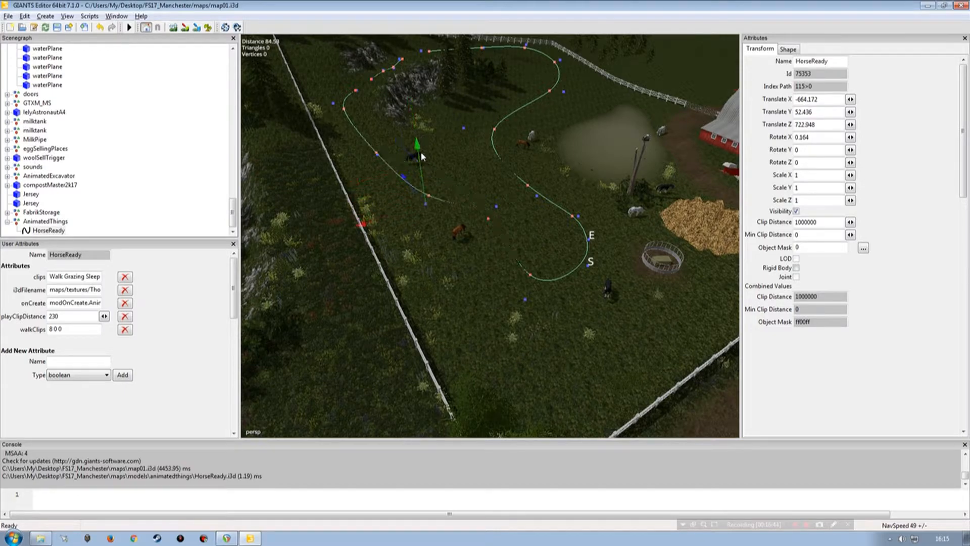
pyautogui.click(489, 227)
pyautogui.moveTo(497, 154)
pyautogui.mouseDown()
pyautogui.moveTo(499, 125)
pyautogui.moveTo(498, 155)
pyautogui.mouseUp()
pyautogui.click(527, 297)
pyautogui.moveTo(528, 252)
pyautogui.mouseDown()
pyautogui.moveTo(529, 213)
pyautogui.moveTo(530, 268)
pyautogui.mouseUp()
# Step: Raise the control points around the brown horse until the curve clears the ground, and adjust the start point
pyautogui.keyDown('alt'); pyautogui.moveTo(494, 281); pyautogui.dragTo(503, 238, button='right'); pyautogui.keyUp('alt')
pyautogui.moveTo(503, 238)
pyautogui.keyDown('alt'); pyautogui.mouseDown()
pyautogui.moveTo(517, 210)
pyautogui.moveTo(472, 217)
pyautogui.moveTo(488, 247)
pyautogui.mouseUp(); pyautogui.keyUp('alt')
pyautogui.press('Up')
pyautogui.press('Up')
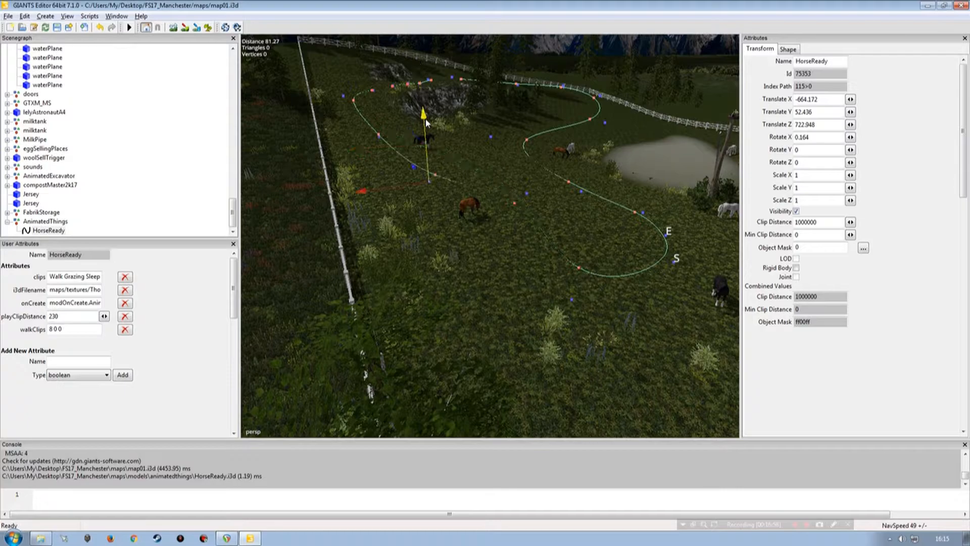
pyautogui.press('Up')
pyautogui.press('Down')
pyautogui.press('Down')
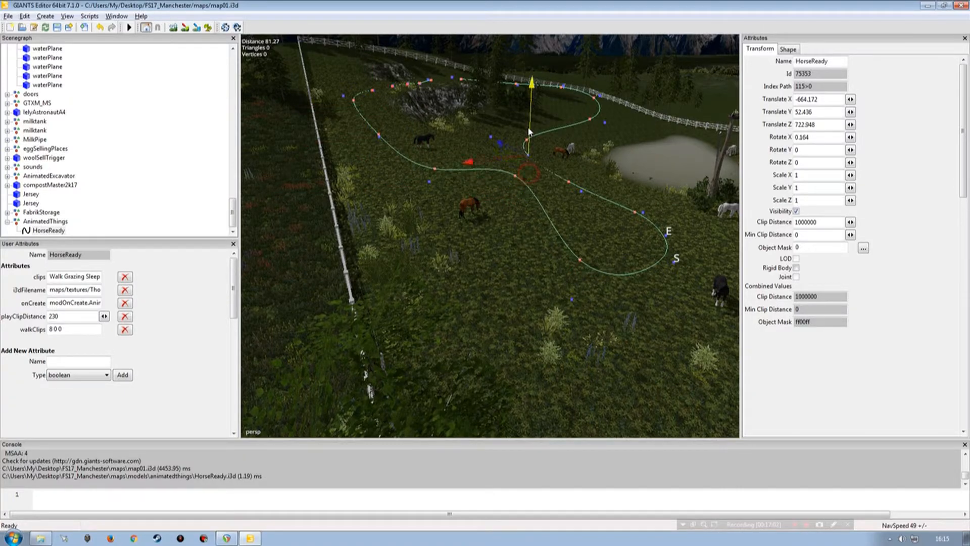
pyautogui.moveTo(533, 190); pyautogui.dragTo(587, 260)
pyautogui.press('Down')
pyautogui.moveTo(678, 248); pyautogui.dragTo(642, 279)
# Step: Undo the misplaced move of the control point near the start and readjust the neighbouring point
pyautogui.press('Up')
pyautogui.moveTo(578, 281); pyautogui.dragTo(583, 233)
pyautogui.hotkey('ctrl', 'z')
pyautogui.press('Down')
pyautogui.press('Up')
pyautogui.press('Up')
pyautogui.moveTo(528, 173); pyautogui.dragTo(580, 217)
# Step: Examine the spline's rear bend and its height relative to the terrain and the fence
pyautogui.scroll(10, 583, 189)
pyautogui.keyDown('alt'); pyautogui.moveTo(608, 219); pyautogui.dragTo(569, 238, button='right'); pyautogui.keyUp('alt')
pyautogui.moveTo(569, 238)
pyautogui.keyDown('alt'); pyautogui.mouseDown()
pyautogui.moveTo(517, 241)
pyautogui.moveTo(567, 234)
pyautogui.mouseUp(); pyautogui.keyUp('alt')
pyautogui.keyDown('alt'); pyautogui.moveTo(566, 234); pyautogui.dragTo(520, 269, button='right'); pyautogui.keyUp('alt')
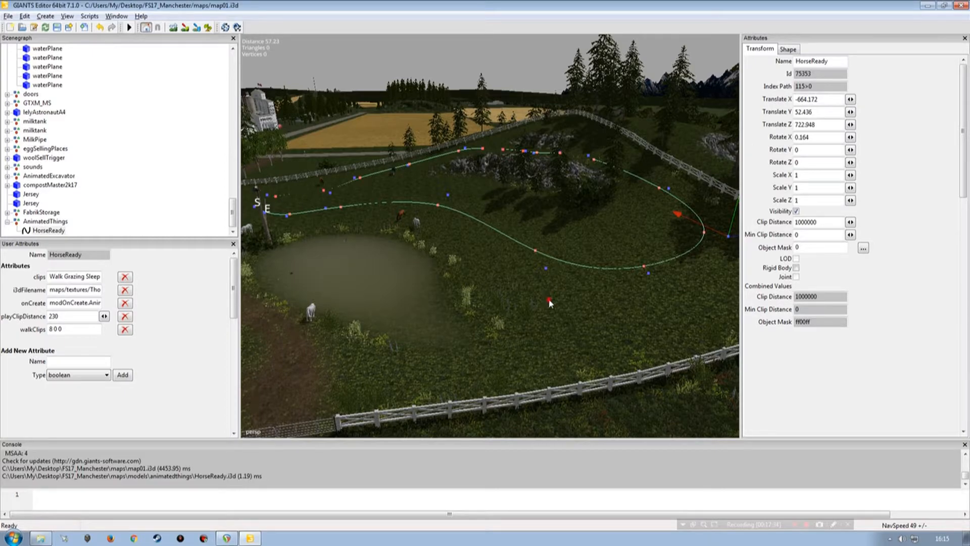
pyautogui.scroll(6, 572, 262)
pyautogui.keyDown('alt'); pyautogui.moveTo(588, 248); pyautogui.dragTo(520, 270); pyautogui.keyUp('alt')
pyautogui.keyDown('alt'); pyautogui.moveTo(520, 270); pyautogui.dragTo(533, 262, button='right'); pyautogui.keyUp('alt')
pyautogui.moveTo(533, 262)
pyautogui.keyDown('alt'); pyautogui.mouseDown()
pyautogui.moveTo(548, 258)
pyautogui.moveTo(539, 213)
pyautogui.moveTo(510, 259)
pyautogui.mouseUp(); pyautogui.keyUp('alt')
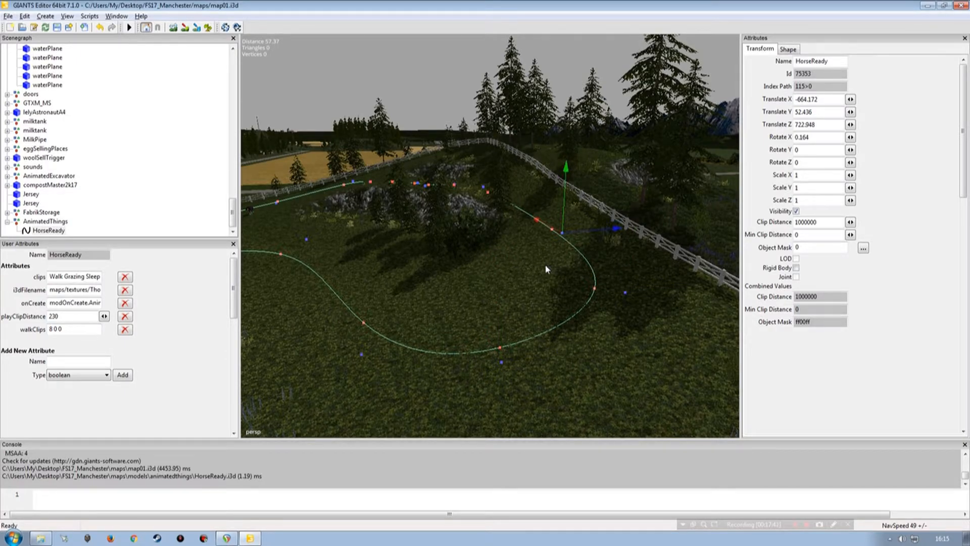
pyautogui.keyDown('alt'); pyautogui.moveTo(563, 270); pyautogui.dragTo(485, 292); pyautogui.keyUp('alt')
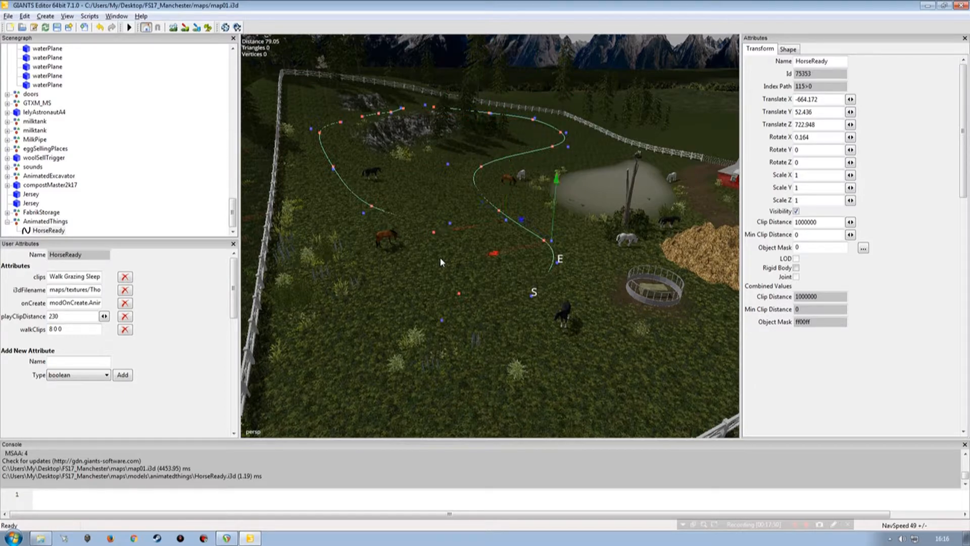
# Step: Raise the control points beside the start point, and the start itself, until the front turn lies above the ground
pyautogui.moveTo(442, 308); pyautogui.dragTo(449, 206)
pyautogui.click(476, 295)
pyautogui.click(532, 295)
pyautogui.moveTo(533, 277); pyautogui.dragTo(535, 273)
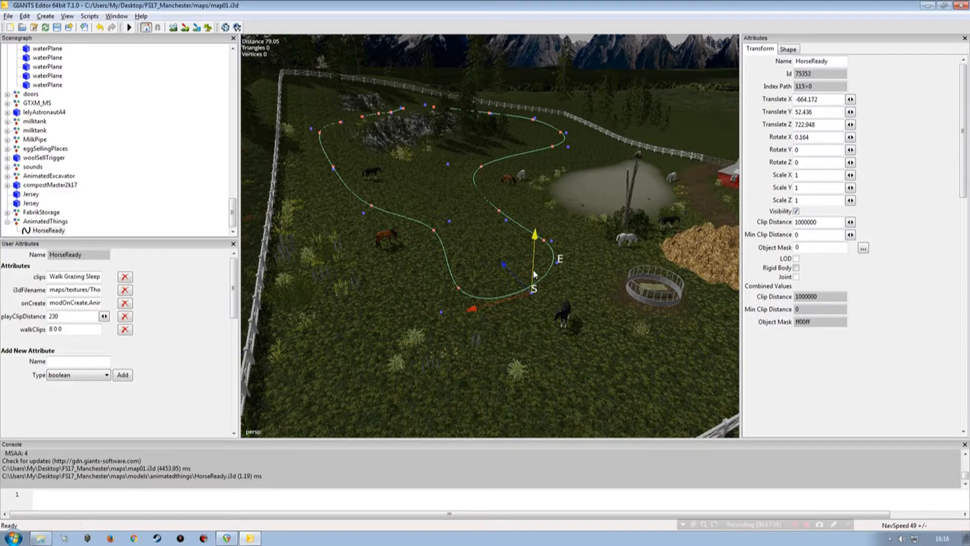
# Step: Examine the whole walking path from several sides, including the section between the rocks
pyautogui.keyDown('alt'); pyautogui.moveTo(465, 263); pyautogui.dragTo(588, 293); pyautogui.keyUp('alt')
pyautogui.scroll(4, 399, 251)
pyautogui.scroll(-3, 529, 285)
pyautogui.keyDown('alt'); pyautogui.moveTo(513, 289); pyautogui.dragTo(444, 298); pyautogui.keyUp('alt')
pyautogui.keyDown('alt'); pyautogui.moveTo(535, 275); pyautogui.dragTo(549, 254); pyautogui.keyUp('alt')
pyautogui.scroll(-3, 548, 254)
pyautogui.keyDown('alt'); pyautogui.moveTo(512, 278); pyautogui.dragTo(567, 296); pyautogui.keyUp('alt')
pyautogui.keyDown('alt'); pyautogui.moveTo(483, 284); pyautogui.dragTo(455, 266); pyautogui.keyUp('alt')
pyautogui.scroll(-3, 511, 248)
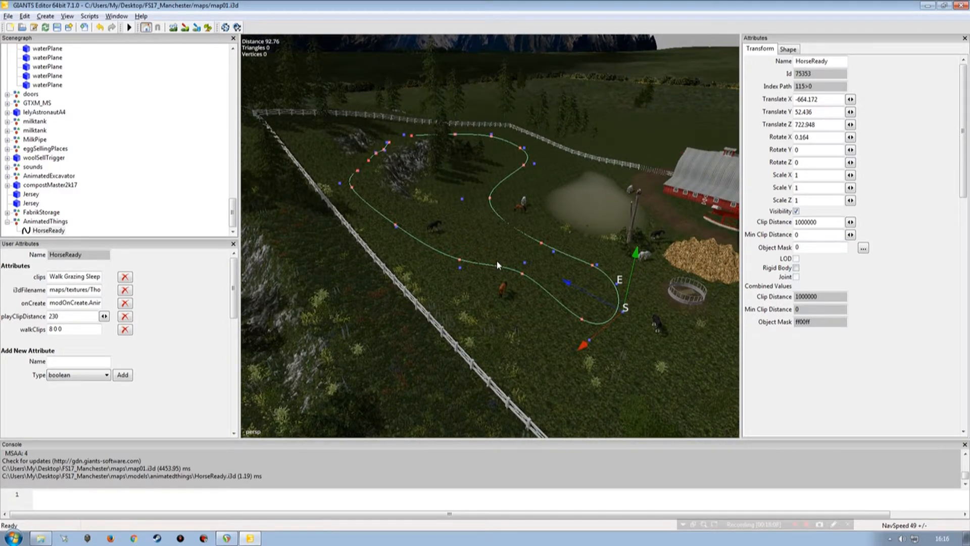
pyautogui.keyDown('alt'); pyautogui.moveTo(498, 265); pyautogui.dragTo(476, 279); pyautogui.keyUp('alt')
pyautogui.keyDown('alt'); pyautogui.moveTo(489, 292); pyautogui.dragTo(511, 265, button='right'); pyautogui.keyUp('alt')
pyautogui.keyDown('alt'); pyautogui.moveTo(505, 265); pyautogui.dragTo(509, 283); pyautogui.keyUp('alt')
pyautogui.keyDown('alt'); pyautogui.moveTo(508, 283); pyautogui.dragTo(510, 251, button='right'); pyautogui.keyUp('alt')
pyautogui.moveTo(509, 251)
pyautogui.keyDown('alt'); pyautogui.mouseDown()
pyautogui.moveTo(547, 261)
pyautogui.moveTo(512, 263)
pyautogui.mouseUp(); pyautogui.keyUp('alt')
pyautogui.keyDown('alt'); pyautogui.moveTo(510, 263); pyautogui.dragTo(483, 272, button='right'); pyautogui.keyUp('alt')
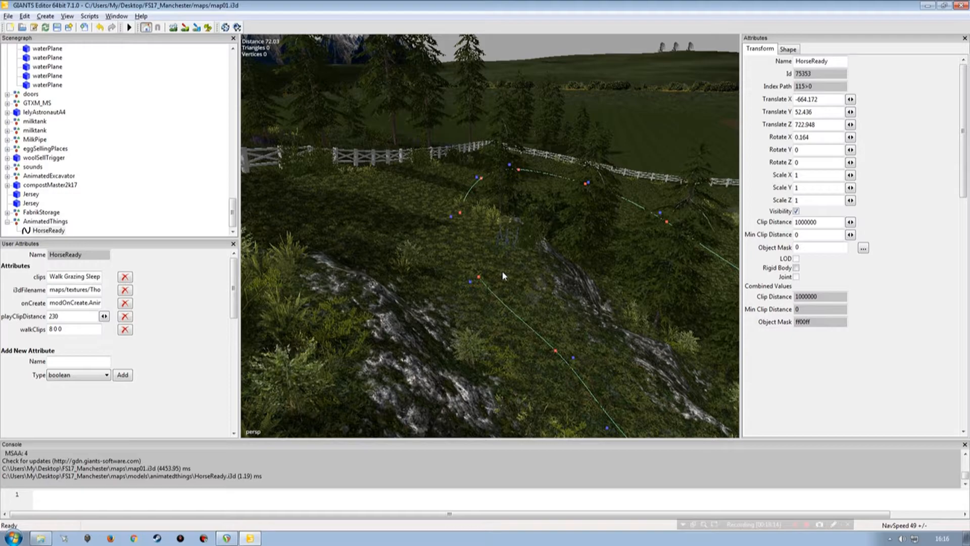
# Step: Shift the control points between the rocks and the rear fence sideways to smooth the turn
pyautogui.press('Right')
pyautogui.press('Right')
pyautogui.press('Right')
pyautogui.moveTo(419, 214); pyautogui.dragTo(390, 212)
pyautogui.press('Right')
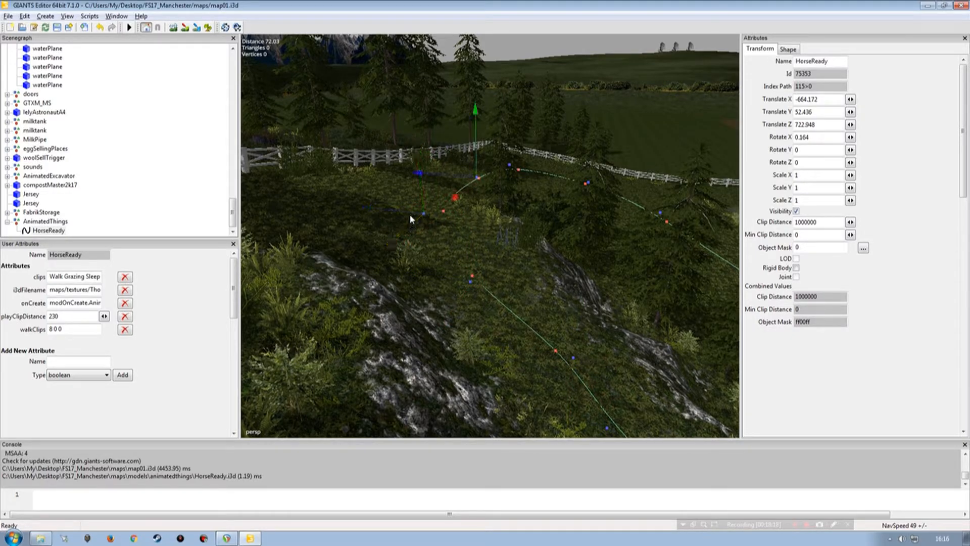
pyautogui.moveTo(434, 178); pyautogui.dragTo(412, 173)
pyautogui.click(460, 163)
# Step: Raise the control points through the gap between the rocks until the curve runs above the ground
pyautogui.press('Left')
pyautogui.moveTo(424, 196); pyautogui.dragTo(425, 183)
pyautogui.press('Left')
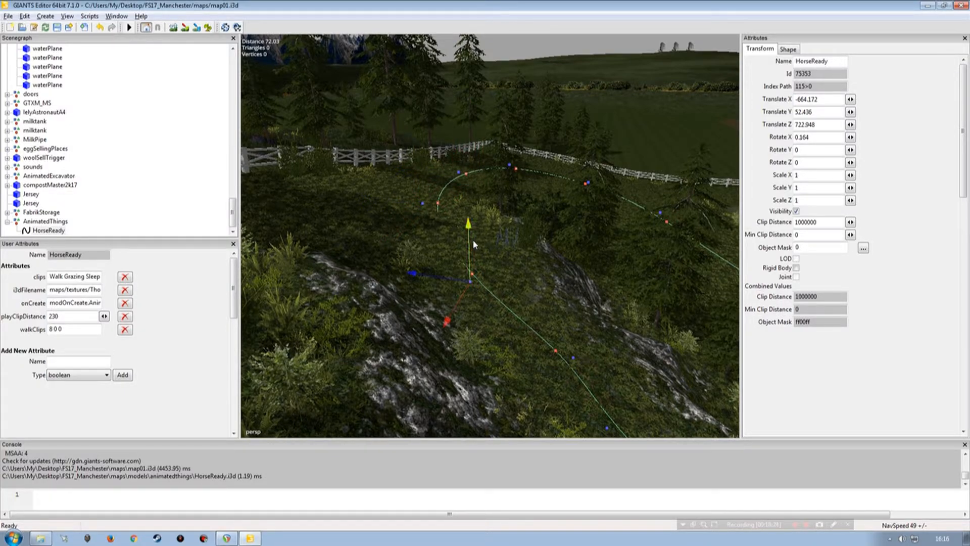
pyautogui.moveTo(469, 244); pyautogui.dragTo(429, 263)
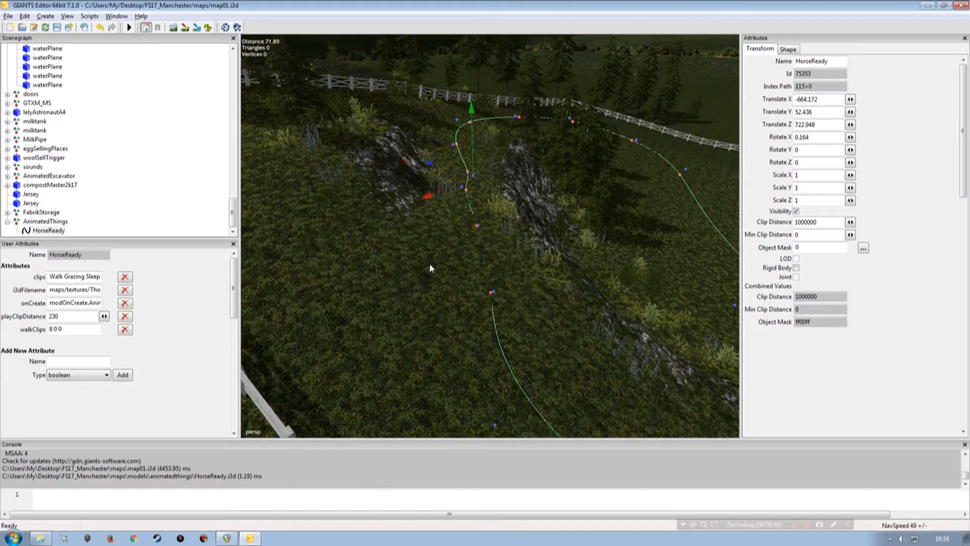
pyautogui.click(477, 225)
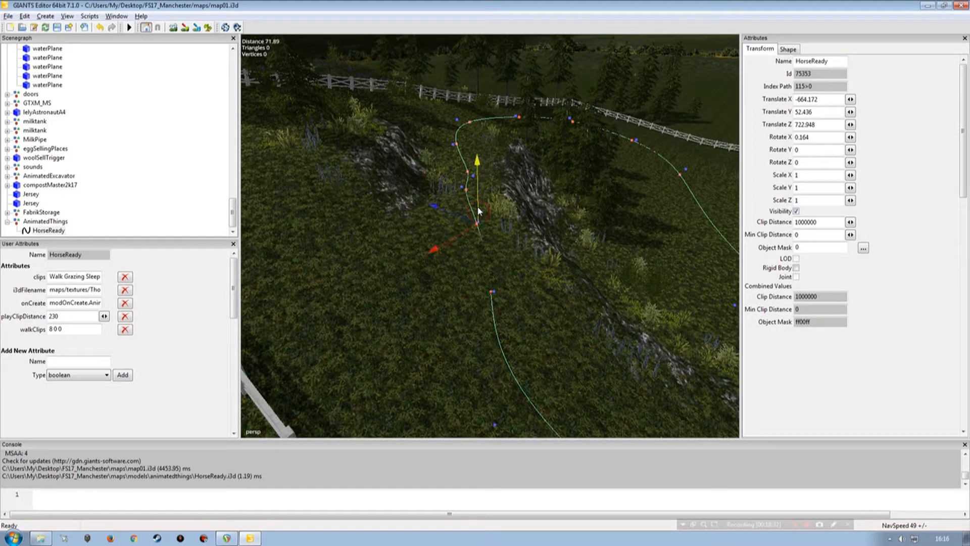
pyautogui.moveTo(479, 212); pyautogui.dragTo(494, 248)
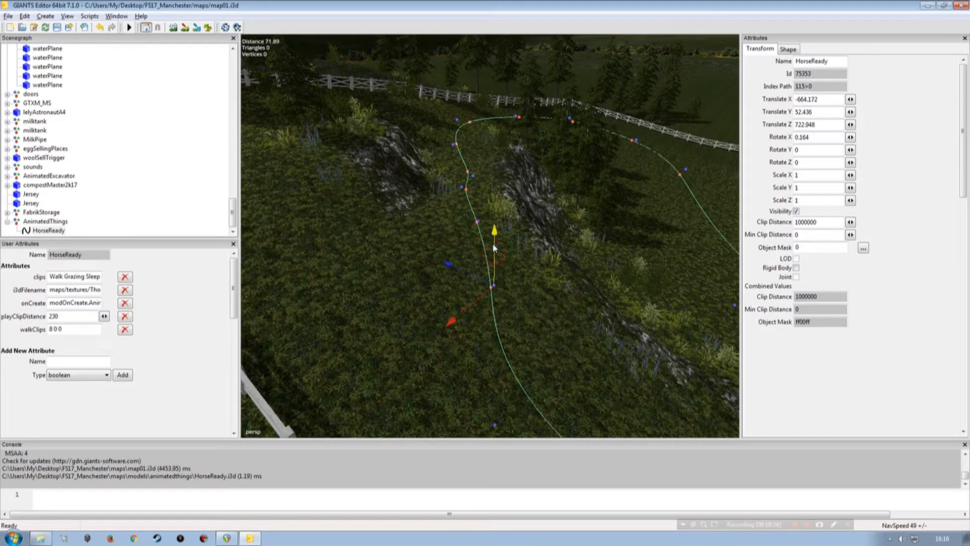
# Step: Insert a control point on the return stretch beside the pond and raise it until the curve clears the ground
pyautogui.keyDown('alt'); pyautogui.moveTo(441, 198); pyautogui.dragTo(523, 243); pyautogui.keyUp('alt')
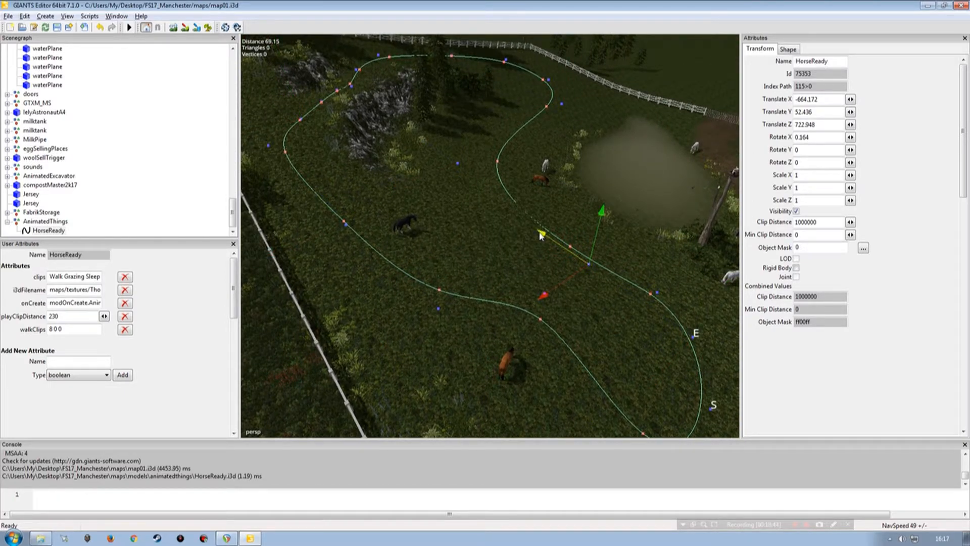
pyautogui.moveTo(540, 238); pyautogui.dragTo(515, 194)
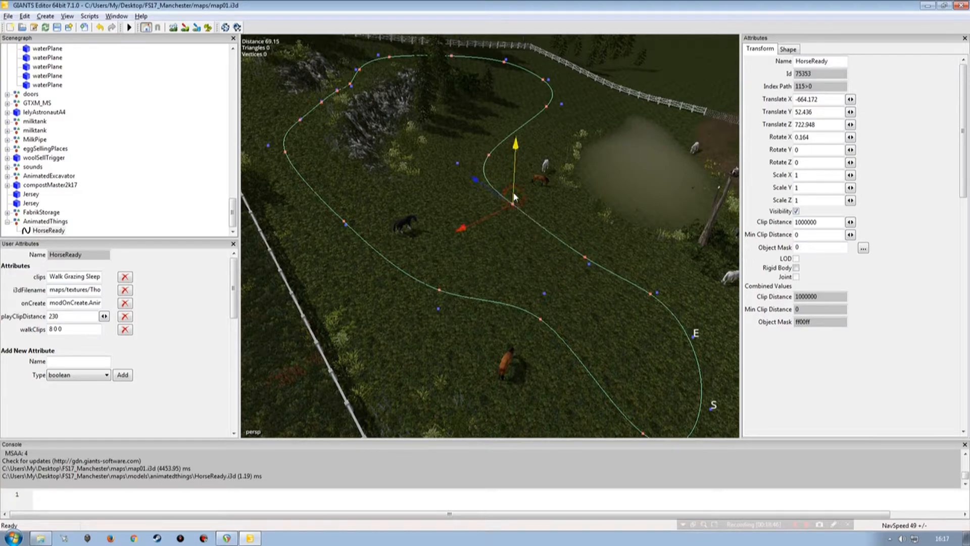
pyautogui.press('Down')
pyautogui.click(589, 263)
pyautogui.keyDown('alt'); pyautogui.moveTo(506, 225); pyautogui.dragTo(470, 245); pyautogui.keyUp('alt')
pyautogui.rightClick(480, 228)
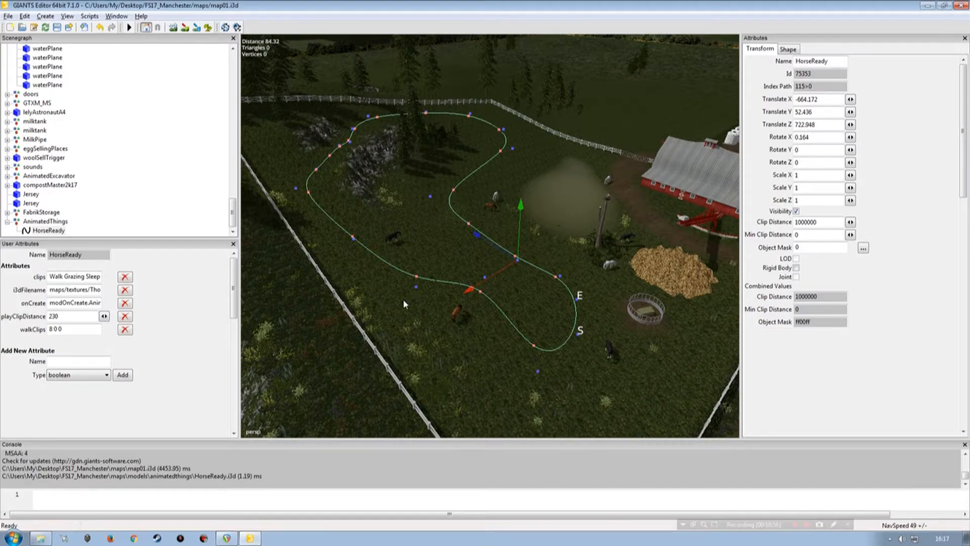
# Step: Switch to the file explorer and open the animatedthings folder under FS17_Manchester/maps/models beside the HorseReady attributes
pyautogui.moveTo(449, 251)
pyautogui.keyDown('alt'); pyautogui.mouseDown()
pyautogui.moveTo(418, 250)
pyautogui.moveTo(439, 251)
pyautogui.mouseUp(); pyautogui.keyUp('alt')
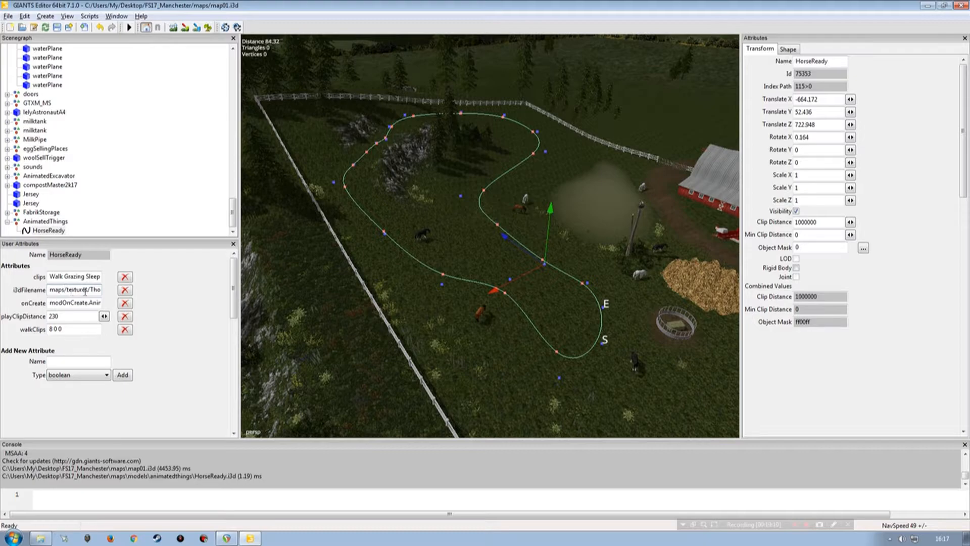
pyautogui.click(40, 538)
pyautogui.doubleClick(443, 138)
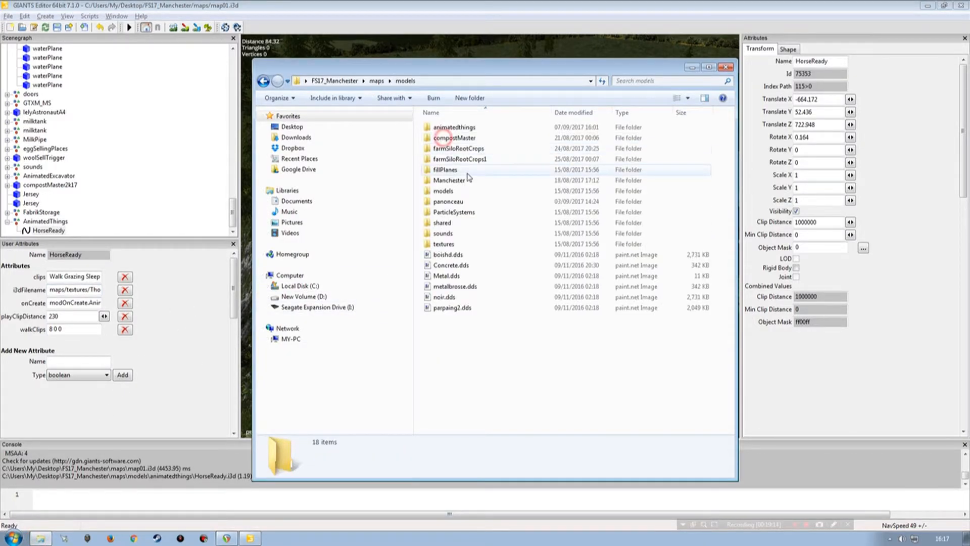
pyautogui.doubleClick(451, 127)
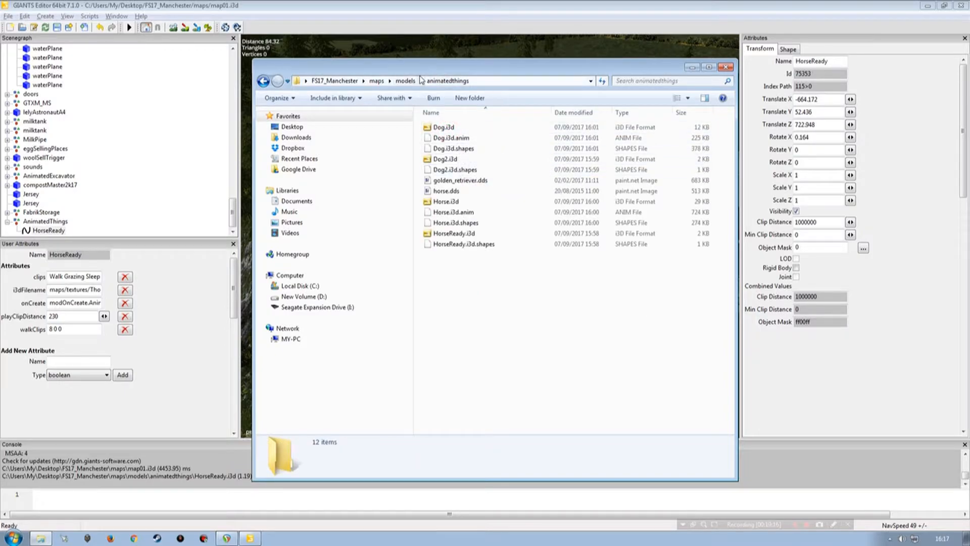
pyautogui.moveTo(418, 72); pyautogui.dragTo(510, 33)
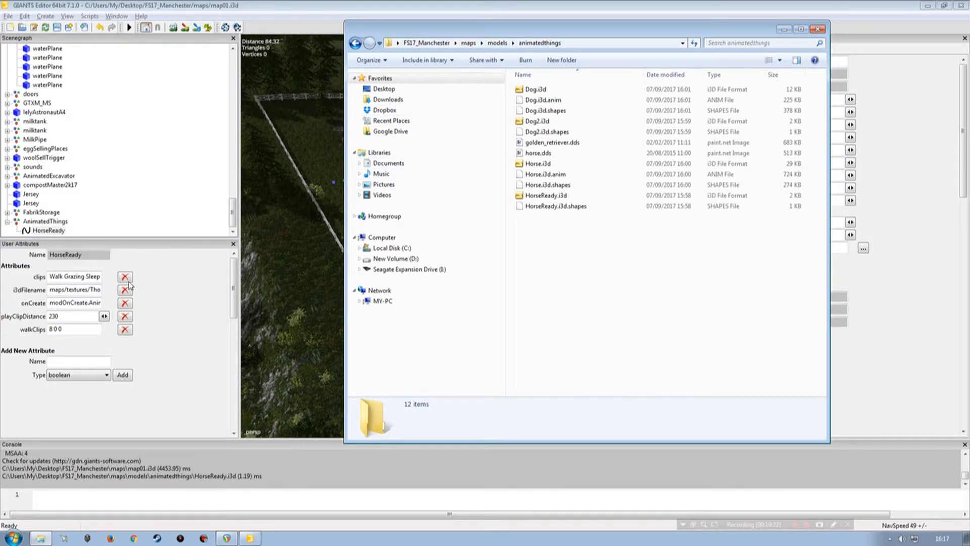
# Step: Edit HorseReady's i3dFilename path so that it points into maps/models and its animatedthings folder
pyautogui.click(66, 290)
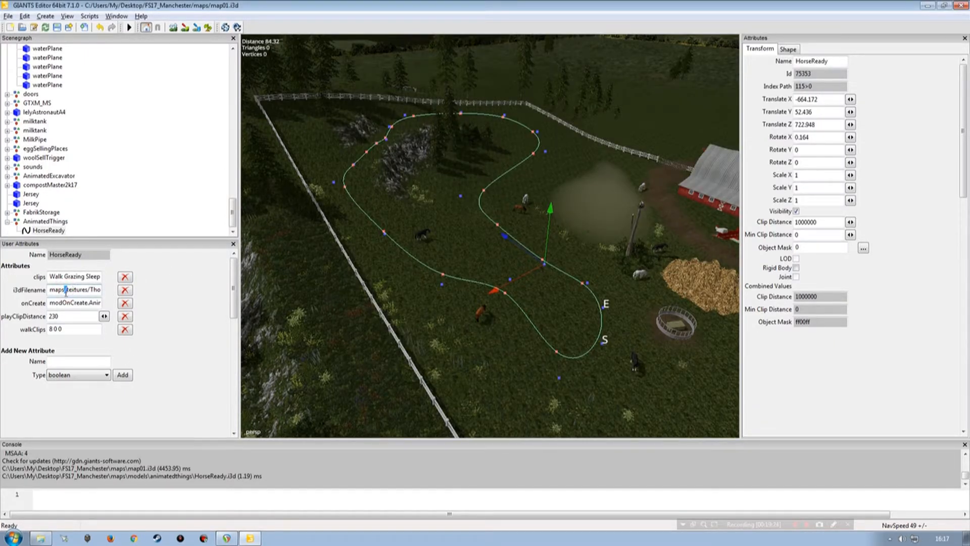
pyautogui.press('Delete')
pyautogui.press('Delete')
pyautogui.press('Delete')
pyautogui.press('Delete')
pyautogui.press('Delete')
pyautogui.press('Delete')
pyautogui.press('Delete')
pyautogui.press('Delete')
pyautogui.press('Delete')
pyautogui.press('Delete')
pyautogui.press('Delete')
pyautogui.press('Delete')
pyautogui.press('Delete')
pyautogui.press('Delete')
pyautogui.press('Delete')
pyautogui.press('Delete')
pyautogui.press('Delete')
pyautogui.press('Delete')
pyautogui.press('Delete')
pyautogui.press('Delete')
pyautogui.press('Delete')
pyautogui.press('Delete')
pyautogui.press('Delete')
pyautogui.press('Delete')
pyautogui.write('model')
pyautogui.press('Right')
pyautogui.press('Right')
pyautogui.press('Right')
pyautogui.press('Right')
pyautogui.press('Right')
pyautogui.press('Right')
pyautogui.press('Right')
pyautogui.press('Right')
pyautogui.press('Right')
pyautogui.press('Right')
pyautogui.press('Right')
pyautogui.press('Right')
pyautogui.press('Right')
pyautogui.press('Right')
pyautogui.press('Right')
pyautogui.press('Right')
pyautogui.press('Right')
pyautogui.press('Right')
pyautogui.press('Right')
pyautogui.press('Right')
# Step: Check the model names in the animatedthings folder and set the file at the end of the i3dFilename path to Horse.i3d
pyautogui.click(40, 538)
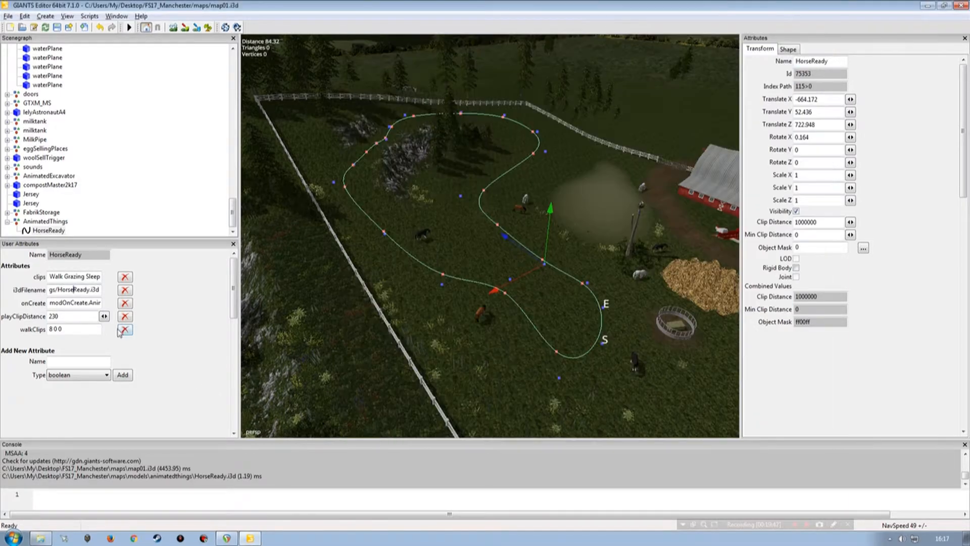
pyautogui.click(785, 29)
pyautogui.press('Delete')
pyautogui.press('Delete')
pyautogui.press('Delete')
pyautogui.press('Delete')
pyautogui.press('Delete')
pyautogui.press('Tab')
pyautogui.click(173, 207)
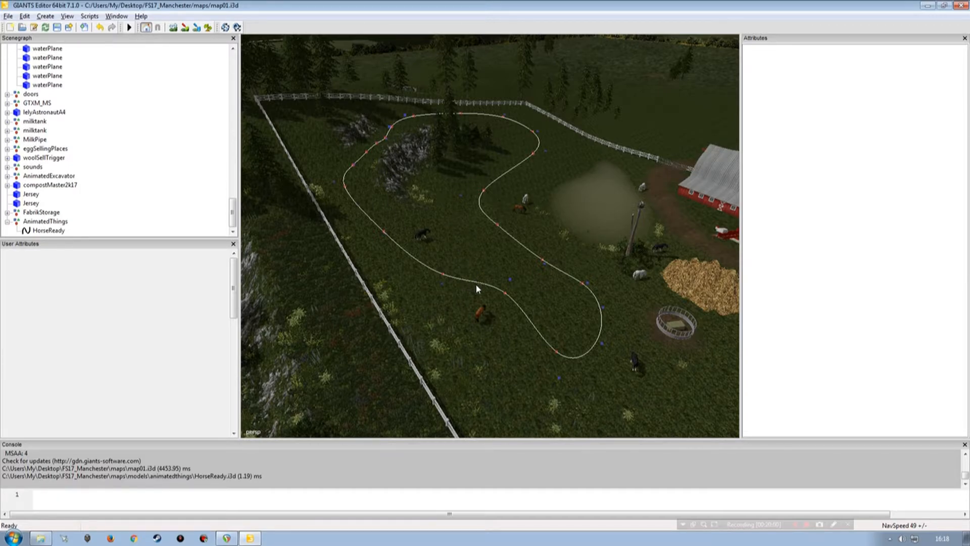
# Step: Travel from the paddock across the map to the blue house in town with the car parked beside it
pyautogui.scroll(-5, 526, 244)
pyautogui.keyDown('alt'); pyautogui.moveTo(507, 250); pyautogui.dragTo(367, 382); pyautogui.keyUp('alt')
pyautogui.keyDown('alt'); pyautogui.moveTo(509, 296); pyautogui.dragTo(526, 268, button='right'); pyautogui.keyUp('alt')
pyautogui.keyDown('alt'); pyautogui.moveTo(510, 257); pyautogui.dragTo(541, 272); pyautogui.keyUp('alt')
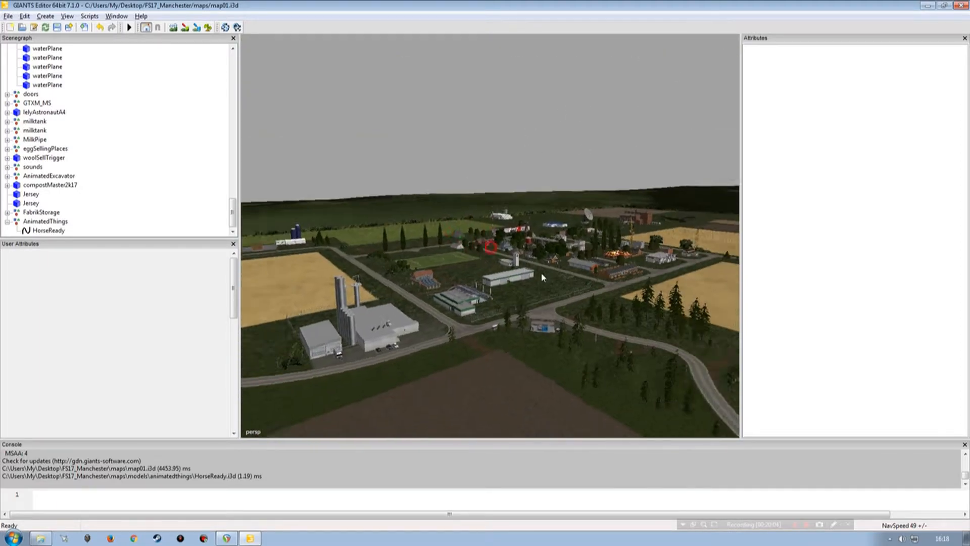
pyautogui.keyDown('alt'); pyautogui.moveTo(541, 272); pyautogui.dragTo(471, 263, button='right'); pyautogui.keyUp('alt')
pyautogui.keyDown('alt'); pyautogui.moveTo(471, 264); pyautogui.dragTo(387, 271); pyautogui.keyUp('alt')
pyautogui.keyDown('alt'); pyautogui.moveTo(401, 254); pyautogui.dragTo(467, 263, button='right'); pyautogui.keyUp('alt')
pyautogui.keyDown('alt'); pyautogui.moveTo(449, 238); pyautogui.dragTo(537, 301); pyautogui.keyUp('alt')
pyautogui.keyDown('alt'); pyautogui.moveTo(433, 298); pyautogui.dragTo(381, 261); pyautogui.keyUp('alt')
pyautogui.keyDown('alt'); pyautogui.moveTo(381, 261); pyautogui.dragTo(362, 259, button='right'); pyautogui.keyUp('alt')
pyautogui.keyDown('alt'); pyautogui.moveTo(360, 245); pyautogui.dragTo(498, 275); pyautogui.keyUp('alt')
pyautogui.keyDown('alt'); pyautogui.moveTo(499, 275); pyautogui.dragTo(463, 284, button='right'); pyautogui.keyUp('alt')
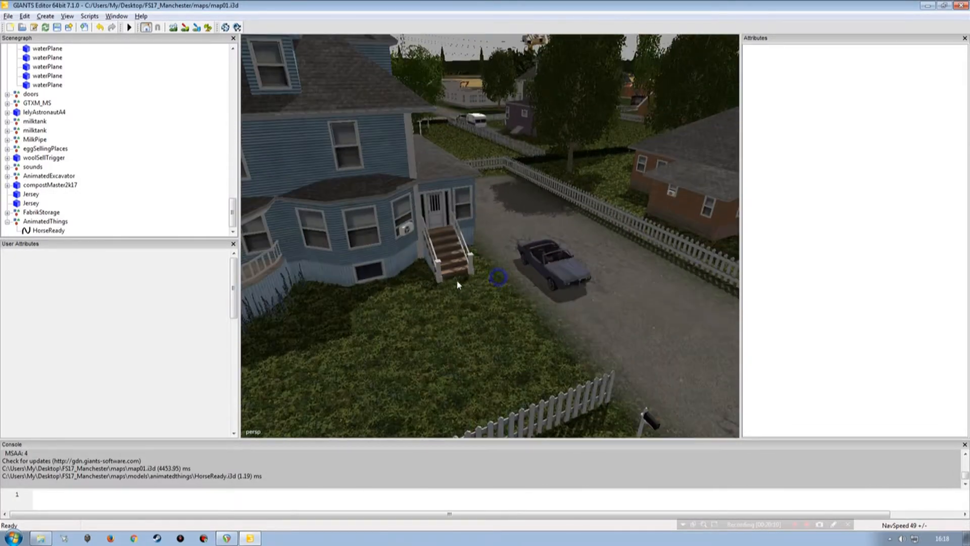
# Step: Examine the fenced yard with the trampoline and deck chairs beside the blue house as a site for the dog
pyautogui.keyDown('alt'); pyautogui.moveTo(464, 283); pyautogui.dragTo(483, 280); pyautogui.keyUp('alt')
pyautogui.keyDown('alt'); pyautogui.moveTo(412, 281); pyautogui.dragTo(356, 271); pyautogui.keyUp('alt')
pyautogui.keyDown('alt'); pyautogui.moveTo(359, 221); pyautogui.dragTo(473, 249); pyautogui.keyUp('alt')
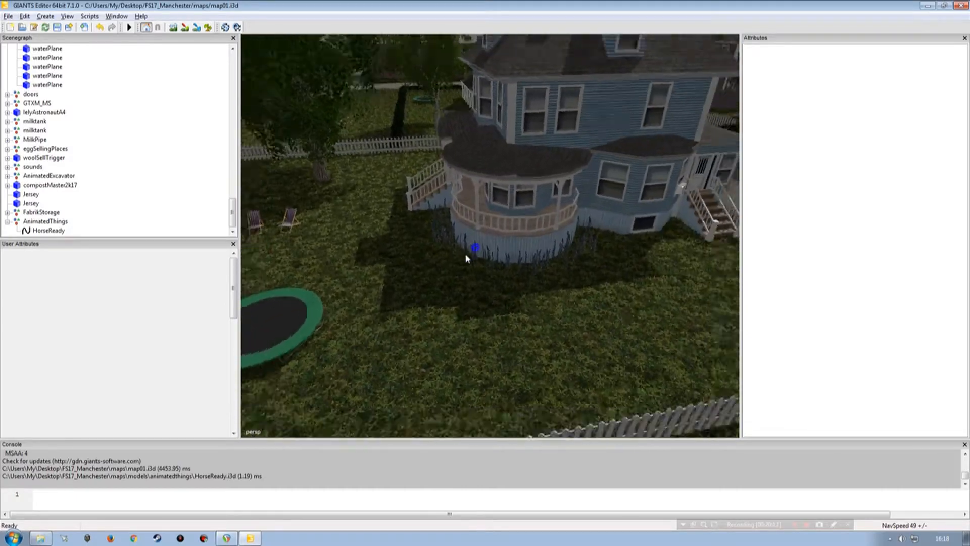
pyautogui.keyDown('alt'); pyautogui.moveTo(472, 249); pyautogui.dragTo(452, 260, button='right'); pyautogui.keyUp('alt')
pyautogui.keyDown('alt'); pyautogui.moveTo(453, 259); pyautogui.dragTo(394, 265); pyautogui.keyUp('alt')
pyautogui.keyDown('alt'); pyautogui.moveTo(395, 265); pyautogui.dragTo(396, 234, button='right'); pyautogui.keyUp('alt')
pyautogui.keyDown('alt'); pyautogui.moveTo(396, 234); pyautogui.dragTo(454, 238); pyautogui.keyUp('alt')
pyautogui.keyDown('alt'); pyautogui.moveTo(454, 238); pyautogui.dragTo(438, 255, button='right'); pyautogui.keyUp('alt')
pyautogui.keyDown('alt'); pyautogui.moveTo(438, 255); pyautogui.dragTo(371, 266); pyautogui.keyUp('alt')
pyautogui.keyDown('alt'); pyautogui.moveTo(371, 266); pyautogui.dragTo(375, 232, button='right'); pyautogui.keyUp('alt')
pyautogui.keyDown('alt'); pyautogui.moveTo(374, 232); pyautogui.dragTo(453, 232); pyautogui.keyUp('alt')
pyautogui.keyDown('alt'); pyautogui.moveTo(453, 232); pyautogui.dragTo(435, 250, button='right'); pyautogui.keyUp('alt')
pyautogui.keyDown('alt'); pyautogui.moveTo(435, 250); pyautogui.dragTo(436, 213); pyautogui.keyUp('alt')
pyautogui.keyDown('alt'); pyautogui.moveTo(435, 213); pyautogui.dragTo(429, 224, button='right'); pyautogui.keyUp('alt')
pyautogui.keyDown('alt'); pyautogui.moveTo(430, 228); pyautogui.dragTo(416, 254); pyautogui.keyUp('alt')
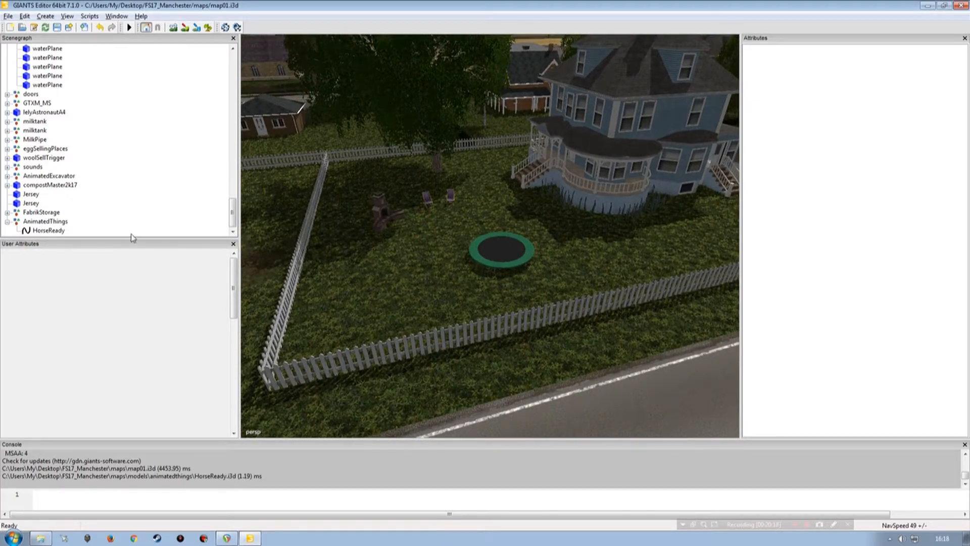
# Step: Import Dog2.i3d from the animatedthings folder and move it into the AnimatedThings group
pyautogui.click(9, 15)
pyautogui.click(29, 125)
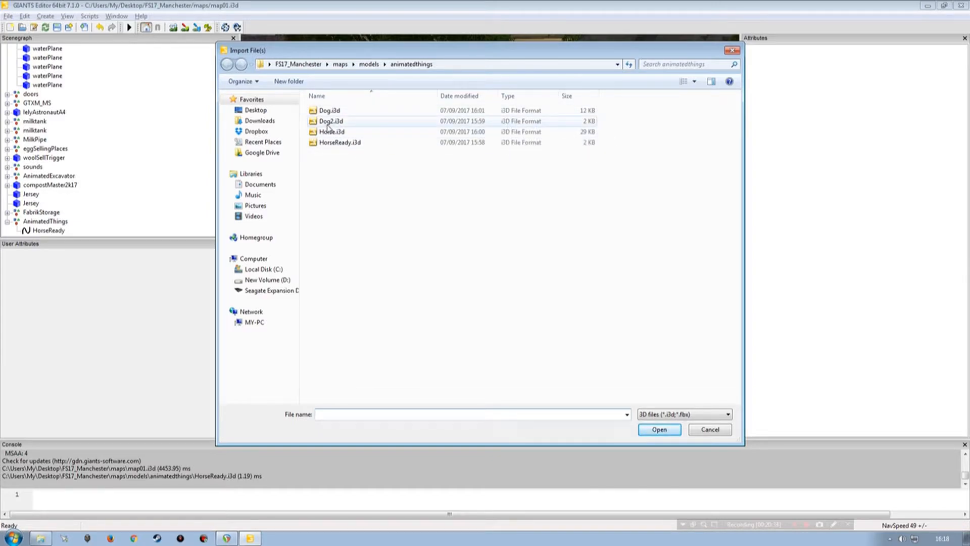
pyautogui.click(343, 122)
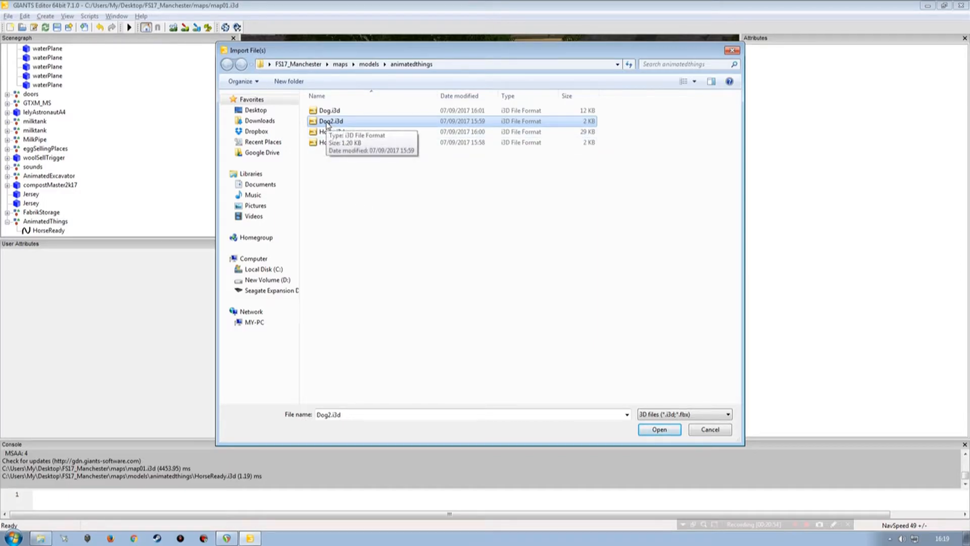
pyautogui.doubleClick(327, 123)
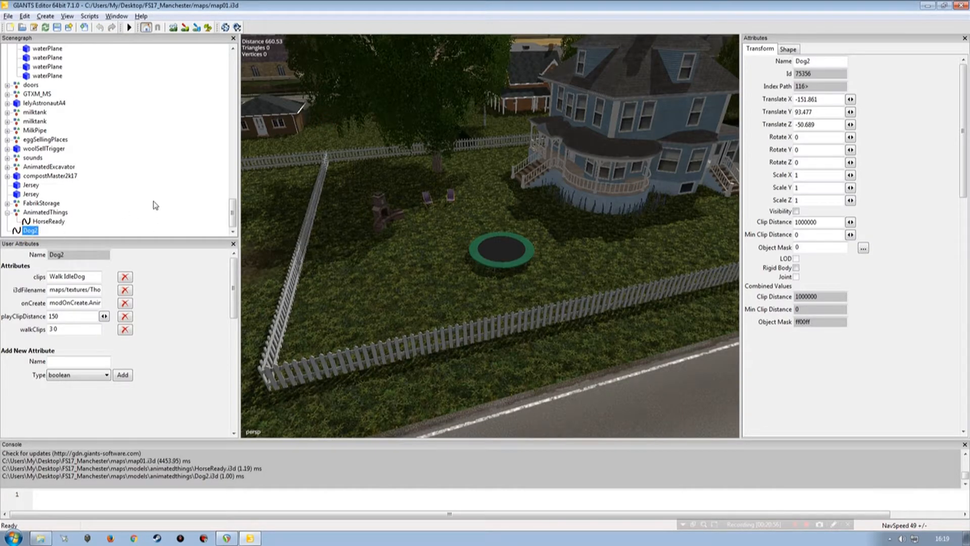
pyautogui.hotkey('ctrl', 'x')
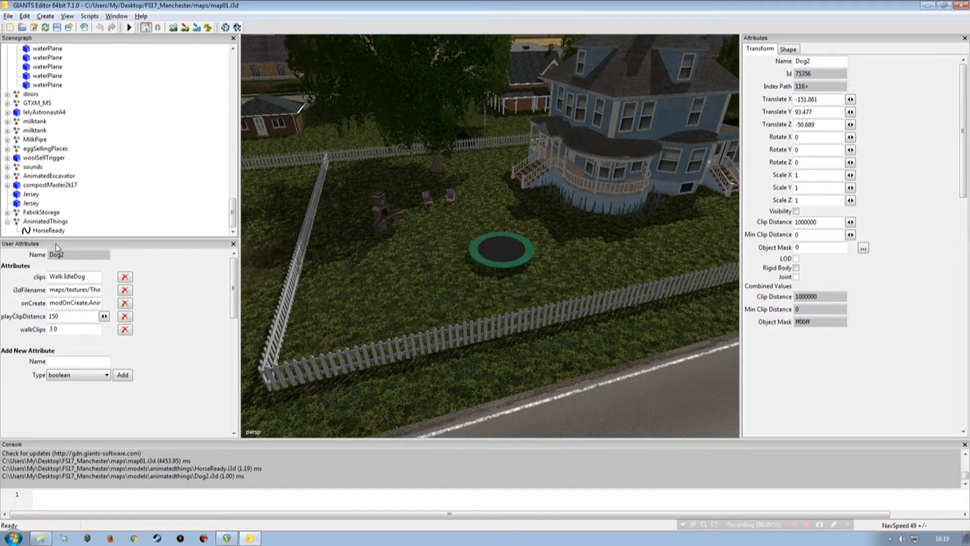
pyautogui.click(44, 222)
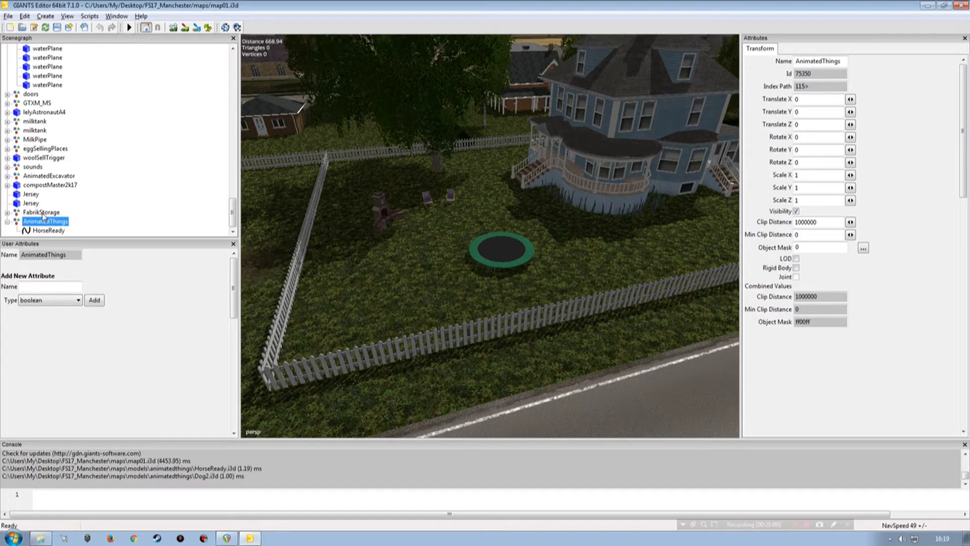
pyautogui.hotkey('ctrl', 'v')
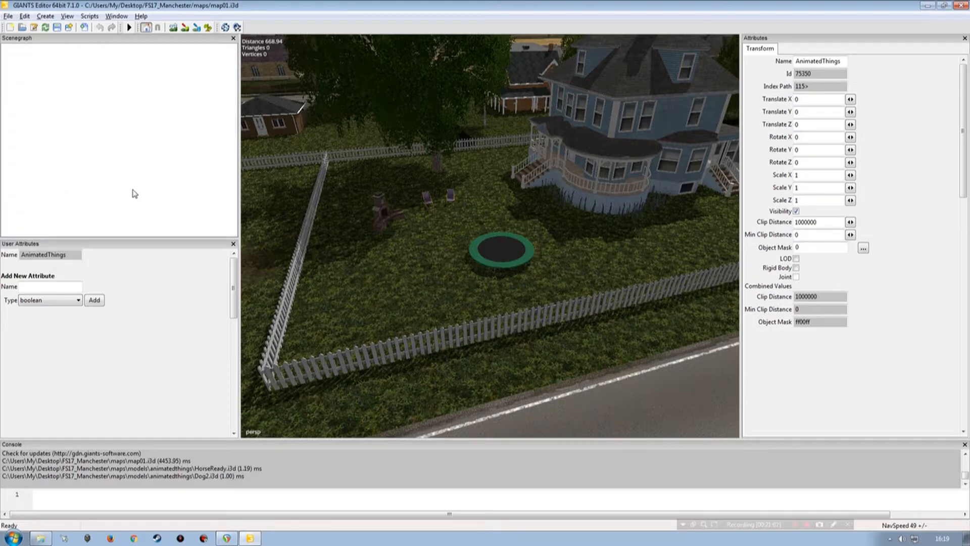
# Step: Make Dog2 visible and place its spline over the yard between the stone fireplace and the trampoline
pyautogui.click(41, 232)
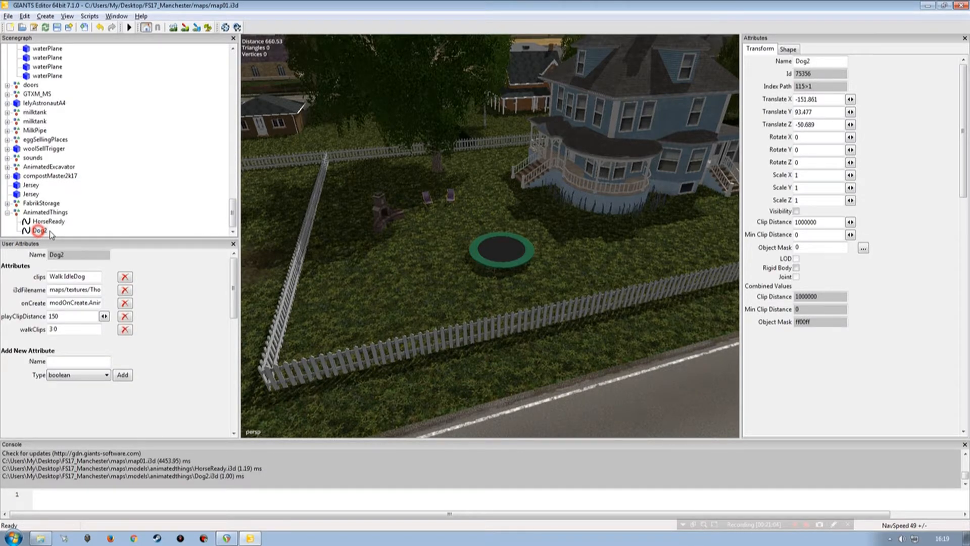
pyautogui.click(797, 212)
pyautogui.hotkey('ctrl', 'b')
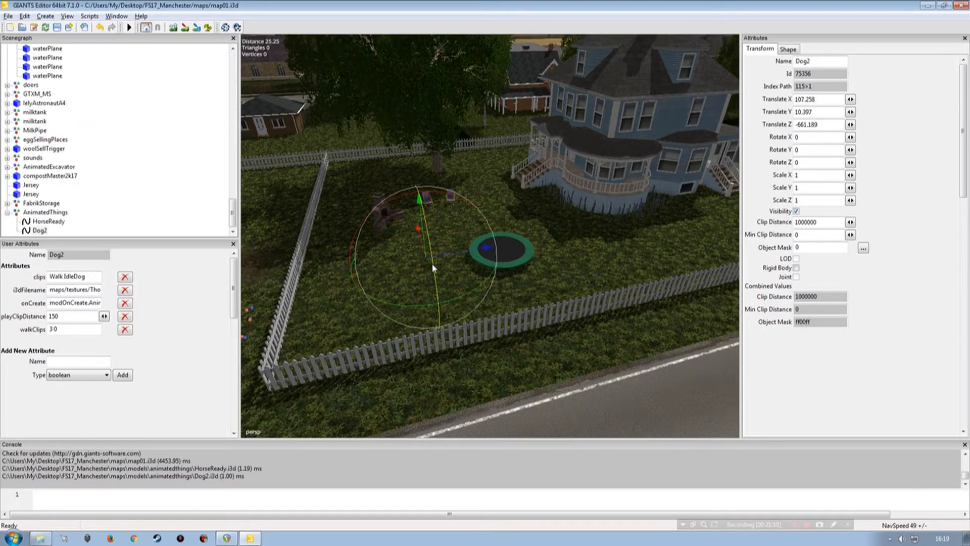
pyautogui.keyDown('alt'); pyautogui.moveTo(433, 268); pyautogui.dragTo(456, 271); pyautogui.keyUp('alt')
pyautogui.moveTo(544, 259); pyautogui.dragTo(819, 326)
pyautogui.keyDown('alt'); pyautogui.moveTo(439, 283); pyautogui.dragTo(560, 190); pyautogui.keyUp('alt')
pyautogui.moveTo(487, 262)
pyautogui.keyDown('alt'); pyautogui.mouseDown()
pyautogui.moveTo(425, 236)
pyautogui.moveTo(487, 253)
pyautogui.mouseUp(); pyautogui.keyUp('alt')
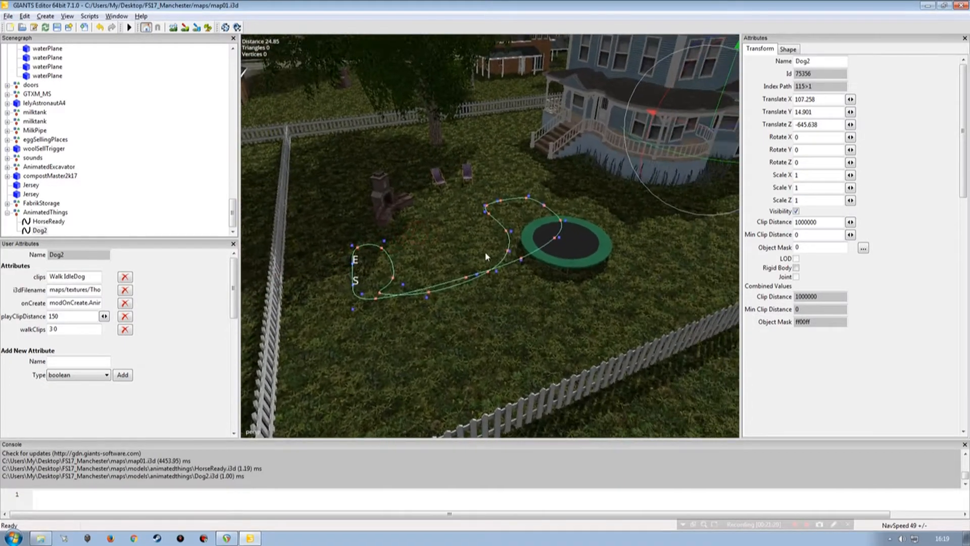
# Step: Examine the Dog2 spline and its start and end points around the trampoline from several sides
pyautogui.keyDown('alt'); pyautogui.moveTo(448, 200); pyautogui.dragTo(498, 274); pyautogui.keyUp('alt')
pyautogui.keyDown('alt'); pyautogui.moveTo(499, 274); pyautogui.dragTo(455, 276, button='right'); pyautogui.keyUp('alt')
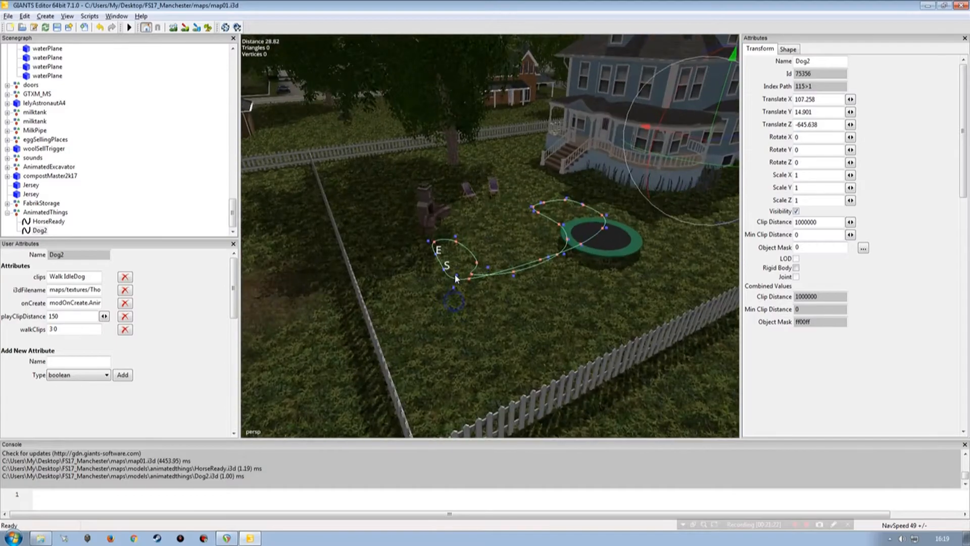
pyautogui.keyDown('alt'); pyautogui.moveTo(650, 289); pyautogui.dragTo(614, 278); pyautogui.keyUp('alt')
pyautogui.keyDown('alt'); pyautogui.moveTo(566, 279); pyautogui.dragTo(544, 280, button='right'); pyautogui.keyUp('alt')
pyautogui.keyDown('alt'); pyautogui.moveTo(544, 280); pyautogui.dragTo(532, 281); pyautogui.keyUp('alt')
pyautogui.keyDown('alt'); pyautogui.moveTo(418, 295); pyautogui.dragTo(333, 263, button='right'); pyautogui.keyUp('alt')
pyautogui.keyDown('alt'); pyautogui.moveTo(334, 263); pyautogui.dragTo(427, 271); pyautogui.keyUp('alt')
pyautogui.keyDown('alt'); pyautogui.moveTo(427, 272); pyautogui.dragTo(426, 277, button='right'); pyautogui.keyUp('alt')
pyautogui.keyDown('alt'); pyautogui.moveTo(425, 278); pyautogui.dragTo(496, 284); pyautogui.keyUp('alt')
pyautogui.keyDown('alt'); pyautogui.moveTo(496, 283); pyautogui.dragTo(455, 289, button='right'); pyautogui.keyUp('alt')
# Step: Delete the surplus control points of the Dog2 spline from the start point onward, leaving a small loop near the fireplace
pyautogui.click(479, 239)
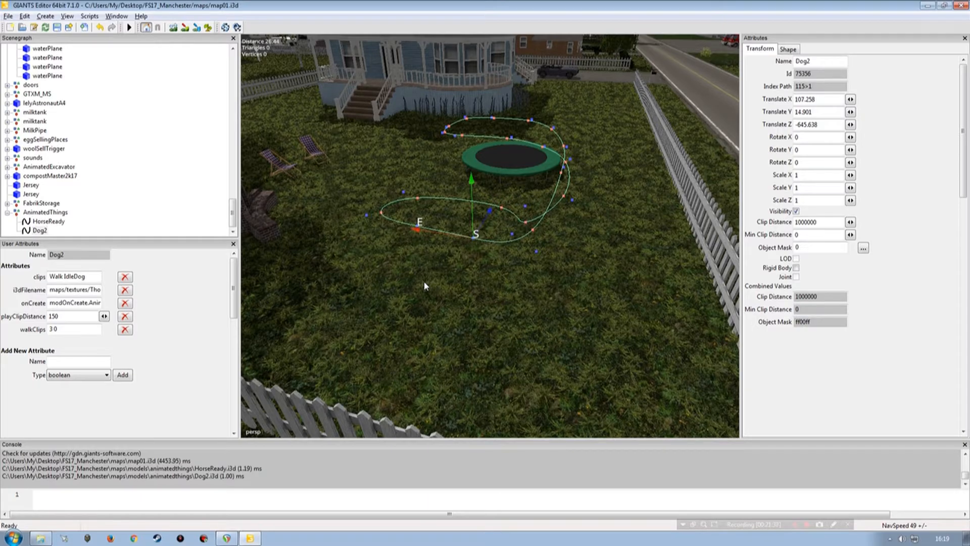
pyautogui.press('Delete')
pyautogui.press('Delete')
pyautogui.press('Delete')
pyautogui.press('Delete')
pyautogui.press('Delete')
pyautogui.press('Delete')
pyautogui.press('Delete')
pyautogui.press('Delete')
pyautogui.press('Delete')
pyautogui.press('Delete')
pyautogui.press('Delete')
pyautogui.press('Delete')
pyautogui.press('Delete')
pyautogui.press('Delete')
pyautogui.press('Delete')
pyautogui.moveTo(457, 298)
pyautogui.keyDown('alt'); pyautogui.mouseDown()
pyautogui.moveTo(495, 268)
pyautogui.moveTo(456, 300)
pyautogui.mouseUp(); pyautogui.keyUp('alt')
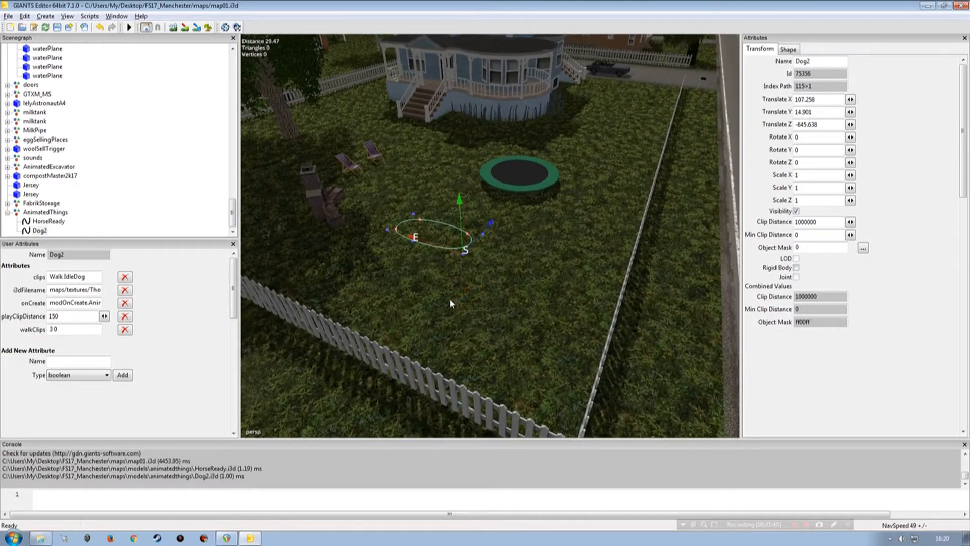
pyautogui.press('Delete')
# Step: Move the Dog2 spline's start point beside the round porch of the blue house
pyautogui.keyDown('alt'); pyautogui.moveTo(479, 281); pyautogui.dragTo(434, 263); pyautogui.keyUp('alt')
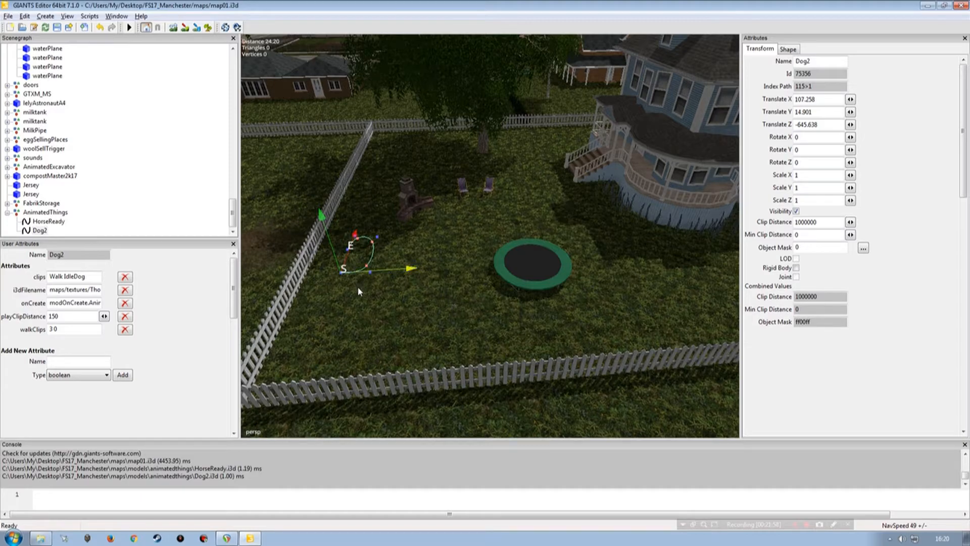
pyautogui.hotkey('ctrl', 'b')
pyautogui.keyDown('alt'); pyautogui.moveTo(539, 306); pyautogui.dragTo(538, 305); pyautogui.keyUp('alt')
pyautogui.moveTo(538, 198); pyautogui.dragTo(532, 189)
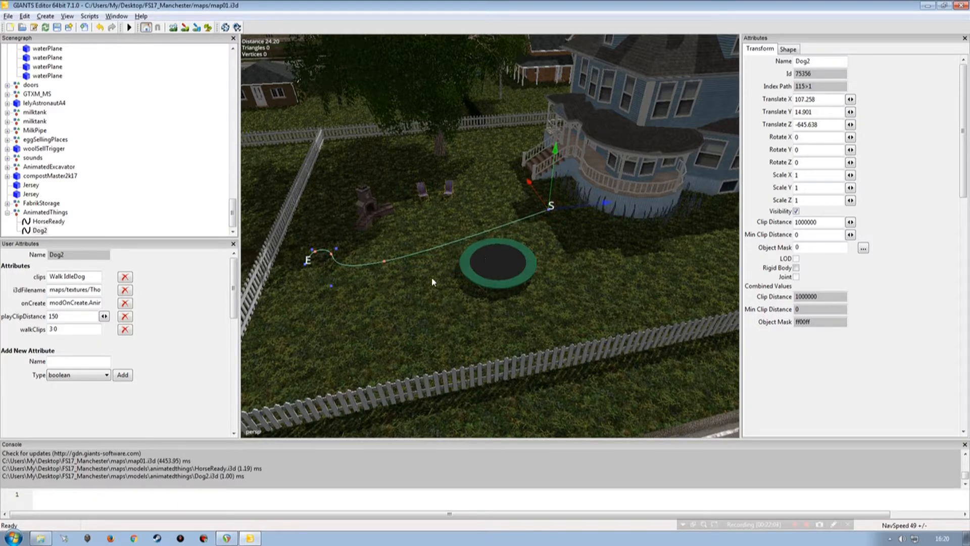
# Step: Move the control point near the side fence to between the fireplace and the trampoline to straighten the curve
pyautogui.click(331, 285)
pyautogui.moveTo(345, 281); pyautogui.dragTo(432, 220)
pyautogui.click(406, 282)
pyautogui.press('Up')
pyautogui.press('Up')
pyautogui.press('Up')
pyautogui.press('Up')
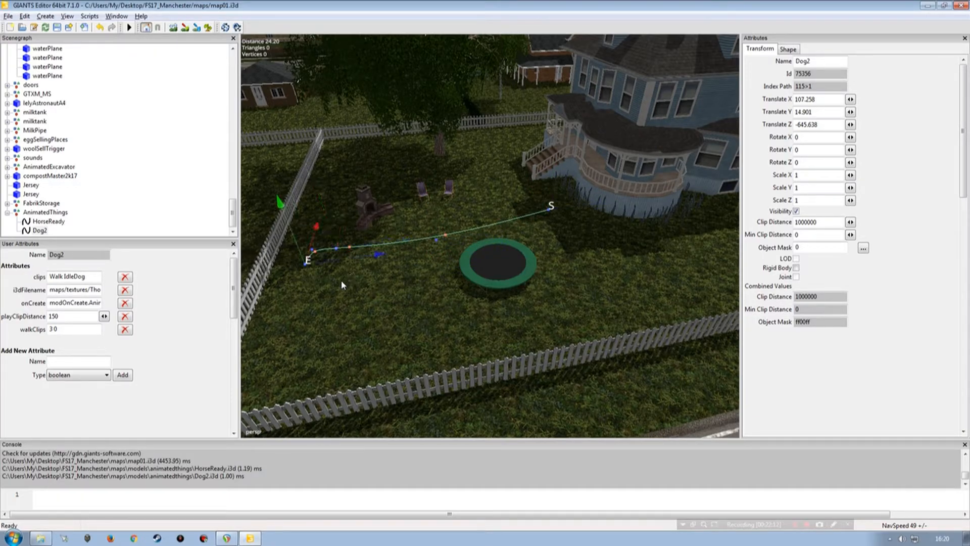
# Step: Move the spline's end point towards the roadside fence and shift the control points by the fireplace closer to the trampoline
pyautogui.moveTo(312, 251); pyautogui.dragTo(438, 338)
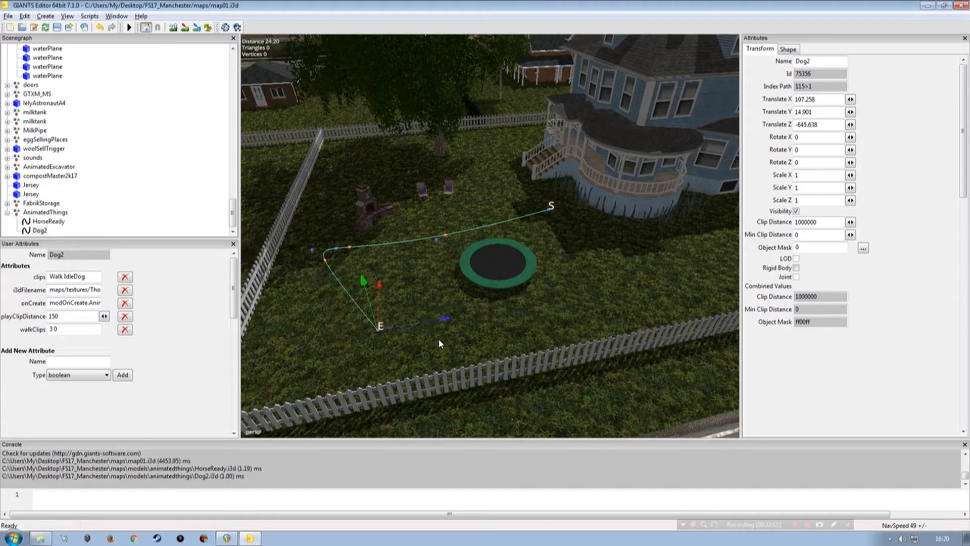
pyautogui.click(438, 338)
pyautogui.press('Down')
pyautogui.press('Down')
pyautogui.moveTo(342, 252); pyautogui.dragTo(398, 252)
pyautogui.press('Down')
pyautogui.moveTo(378, 244); pyautogui.dragTo(454, 263)
pyautogui.press('Down')
pyautogui.press('Down')
pyautogui.press('Up')
pyautogui.press('Up')
pyautogui.press('Up')
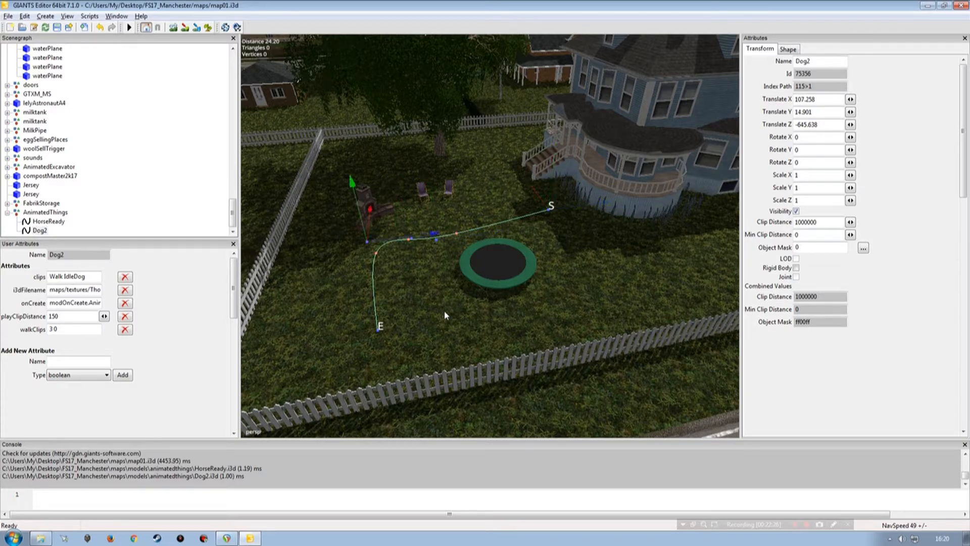
# Step: Insert a control point at the spline's end and extend the end point along the roadside fence below the trampoline
pyautogui.press('Insert')
pyautogui.moveTo(418, 343); pyautogui.dragTo(498, 329)
pyautogui.press('pagedown')
pyautogui.press('pagedown')
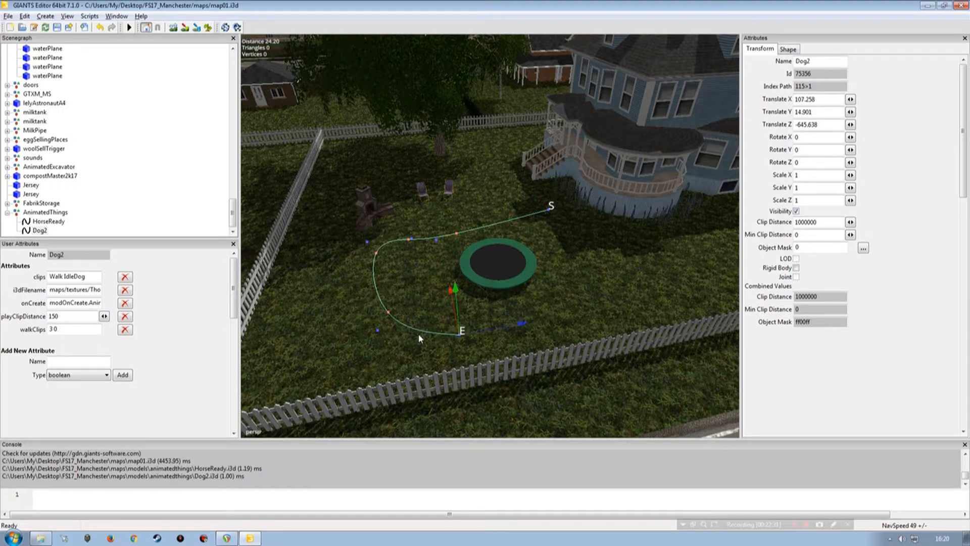
# Step: Pull the bend's control points out towards the yard's fence corner and move the end point further along the roadside fence
pyautogui.moveTo(421, 322); pyautogui.dragTo(318, 340)
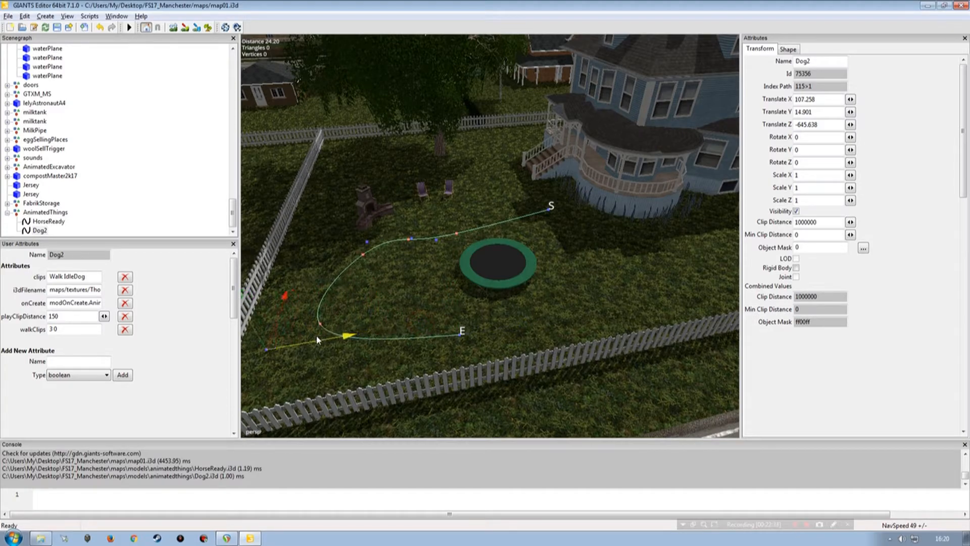
pyautogui.press('pageup')
pyautogui.press('pageup')
pyautogui.press('pagedown')
pyautogui.press('pagedown')
pyautogui.press('pagedown')
pyautogui.moveTo(374, 220); pyautogui.dragTo(364, 263)
pyautogui.press('pageup')
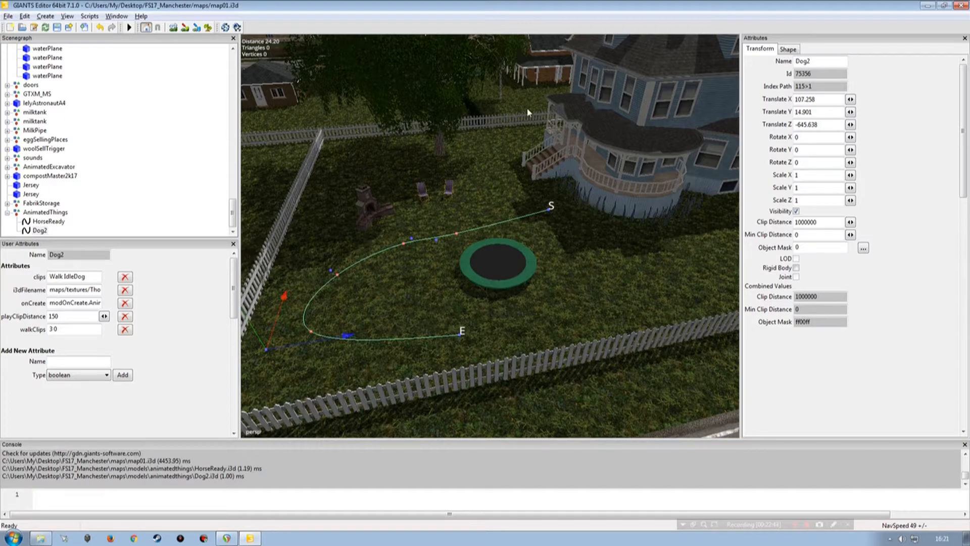
pyautogui.press('pageup')
pyautogui.moveTo(498, 329); pyautogui.dragTo(520, 329)
# Step: Insert a control point at the spline's start and bring the start point around to the far side of the trampoline
pyautogui.press('pageup')
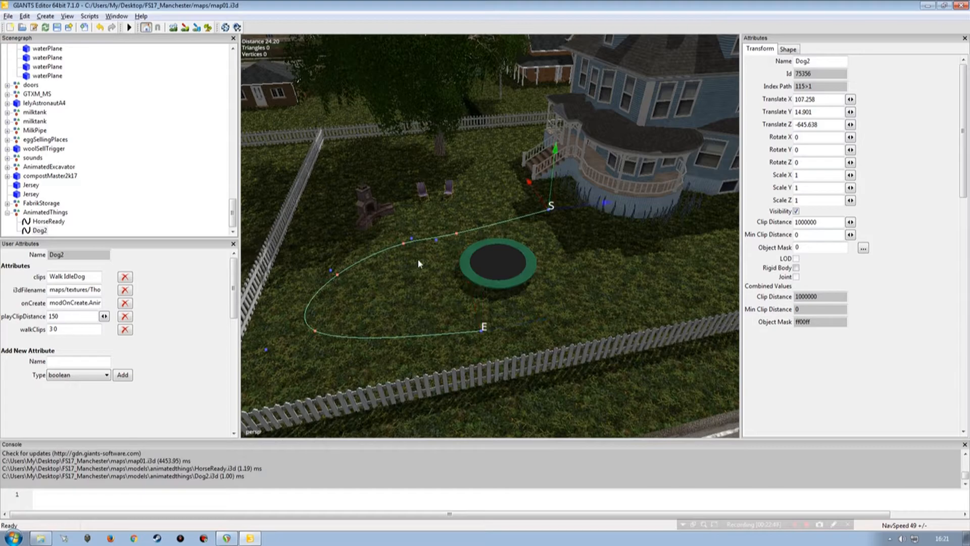
pyautogui.press('Insert')
pyautogui.moveTo(547, 197); pyautogui.dragTo(600, 291)
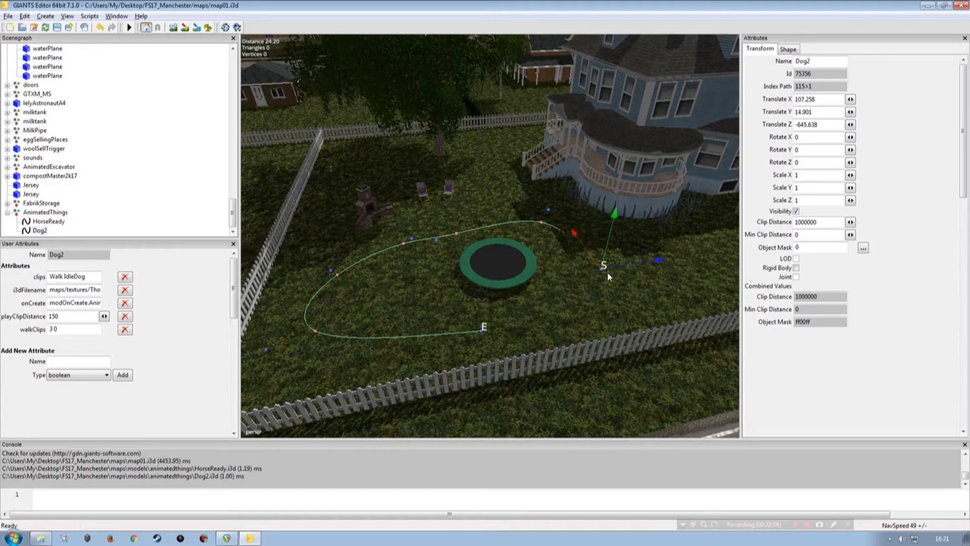
pyautogui.moveTo(606, 258); pyautogui.dragTo(607, 286)
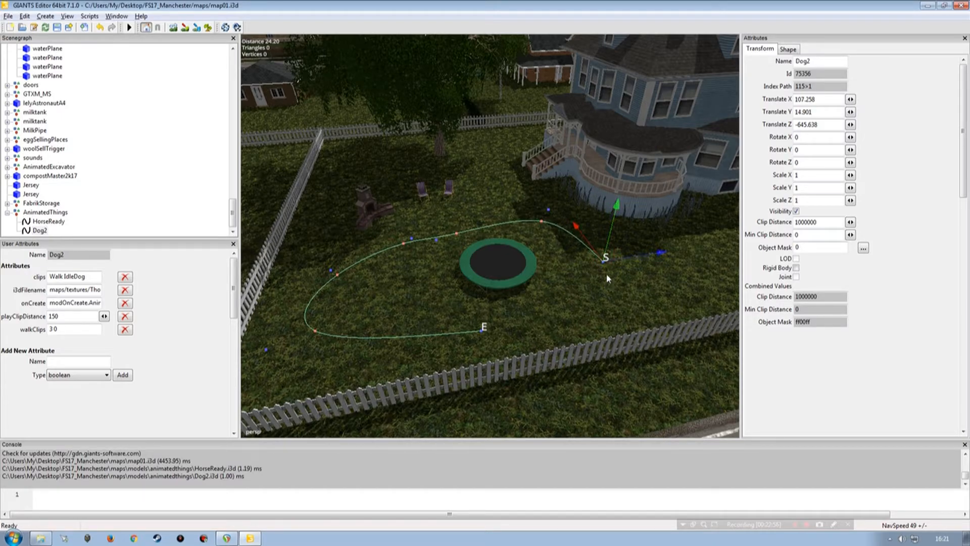
# Step: Insert two control points at the Dog2 spline's start and bring the start point around the trampoline beside the end point
pyautogui.press('Insert')
pyautogui.moveTo(599, 254); pyautogui.dragTo(615, 272)
pyautogui.press('Insert')
pyautogui.moveTo(658, 299); pyautogui.dragTo(519, 328)
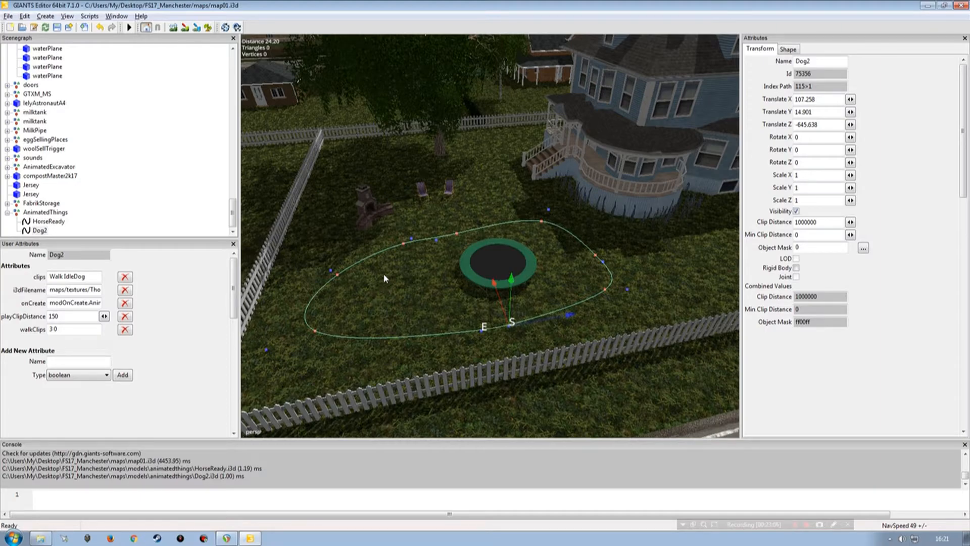
# Step: Step back through the spline's control points and reposition those between the trampoline, the house and the fireplace
pyautogui.press('pageup')
pyautogui.press('pageup')
pyautogui.press('pageup')
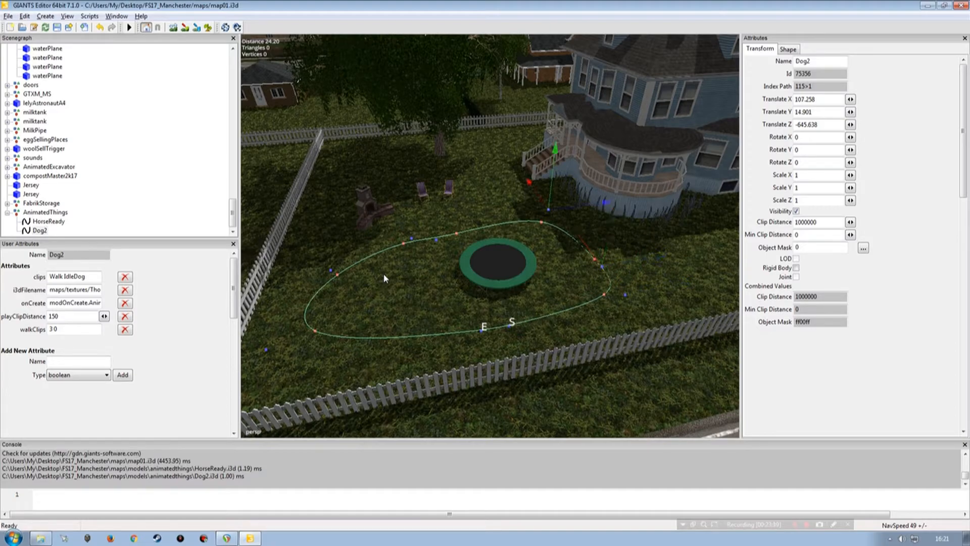
pyautogui.press('pageup')
pyautogui.hotkey('ctrl', 'b')
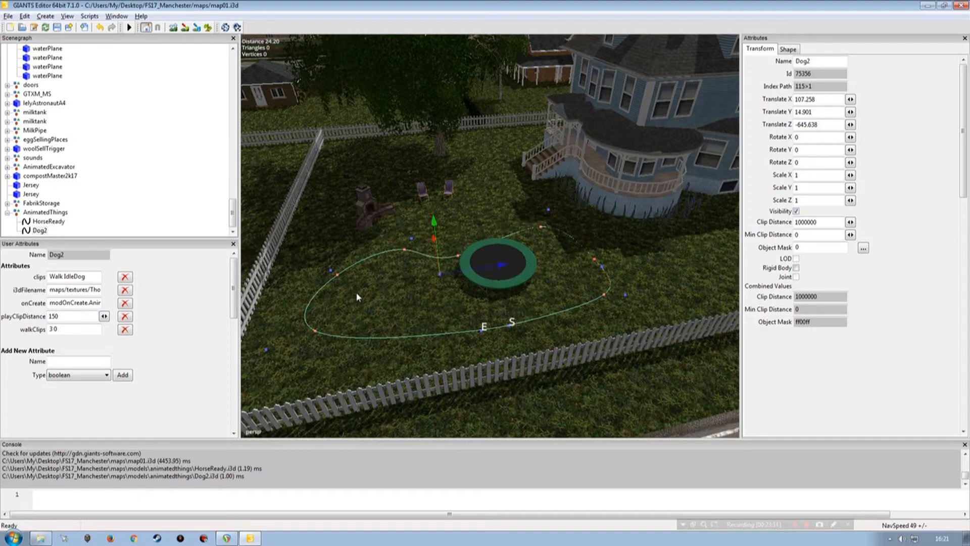
pyautogui.keyDown('alt'); pyautogui.moveTo(414, 283); pyautogui.dragTo(400, 310); pyautogui.keyUp('alt')
pyautogui.moveTo(400, 310)
pyautogui.keyDown('alt'); pyautogui.mouseDown(button='right')
pyautogui.moveTo(392, 260)
pyautogui.moveTo(394, 298)
pyautogui.mouseUp(button='right'); pyautogui.keyUp('alt')
pyautogui.keyDown('alt'); pyautogui.moveTo(394, 298); pyautogui.dragTo(487, 279); pyautogui.keyUp('alt')
pyautogui.keyDown('alt'); pyautogui.moveTo(487, 279); pyautogui.dragTo(490, 255, button='right'); pyautogui.keyUp('alt')
pyautogui.keyDown('alt'); pyautogui.moveTo(491, 256); pyautogui.dragTo(525, 248); pyautogui.keyUp('alt')
pyautogui.keyDown('alt'); pyautogui.moveTo(525, 248); pyautogui.dragTo(518, 266, button='right'); pyautogui.keyUp('alt')
pyautogui.moveTo(462, 274); pyautogui.dragTo(382, 274)
pyautogui.press('Left')
pyautogui.press('Right')
pyautogui.press('Right')
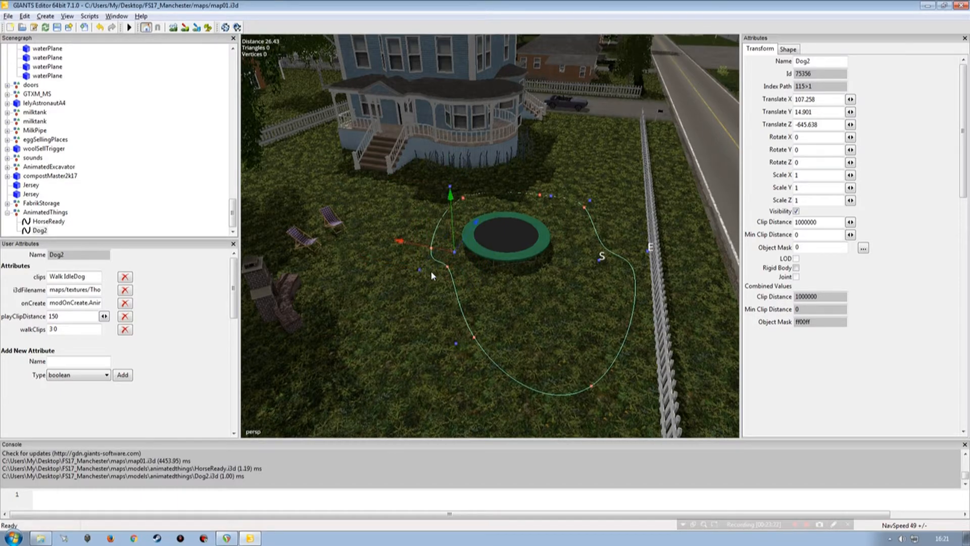
# Step: Spread the control points beside the fireplace and widen the bend towards the yard's fence corner
pyautogui.moveTo(432, 273); pyautogui.dragTo(422, 300)
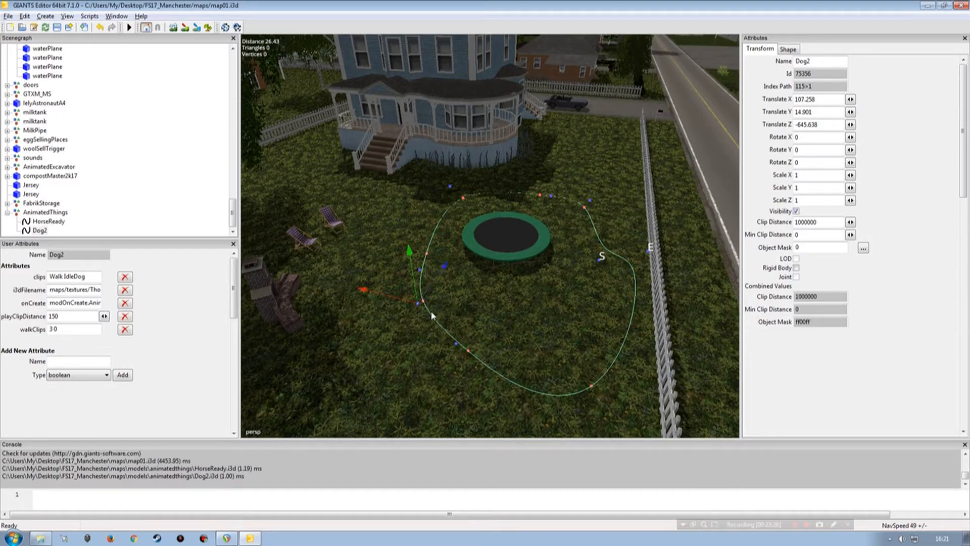
pyautogui.moveTo(413, 282); pyautogui.dragTo(432, 307)
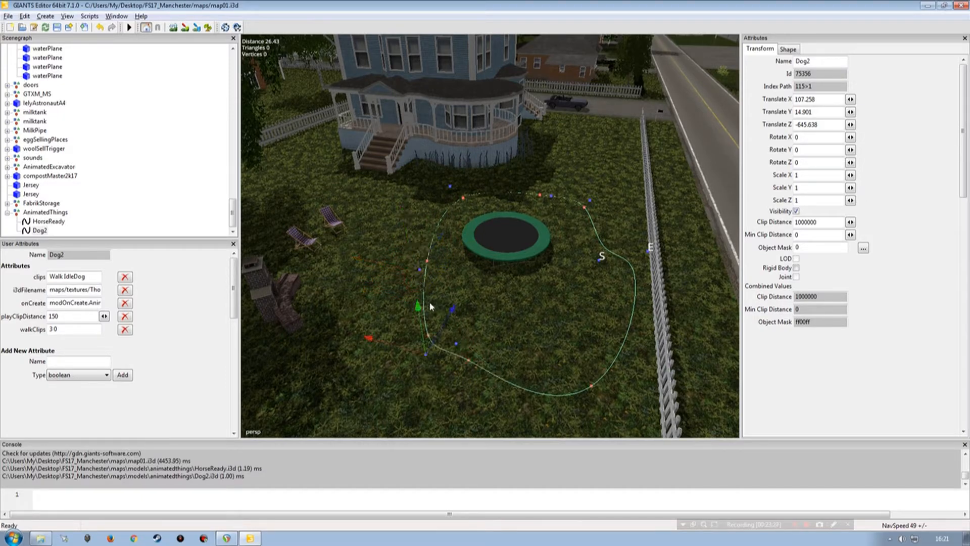
pyautogui.click(456, 343)
pyautogui.moveTo(441, 337); pyautogui.dragTo(517, 356)
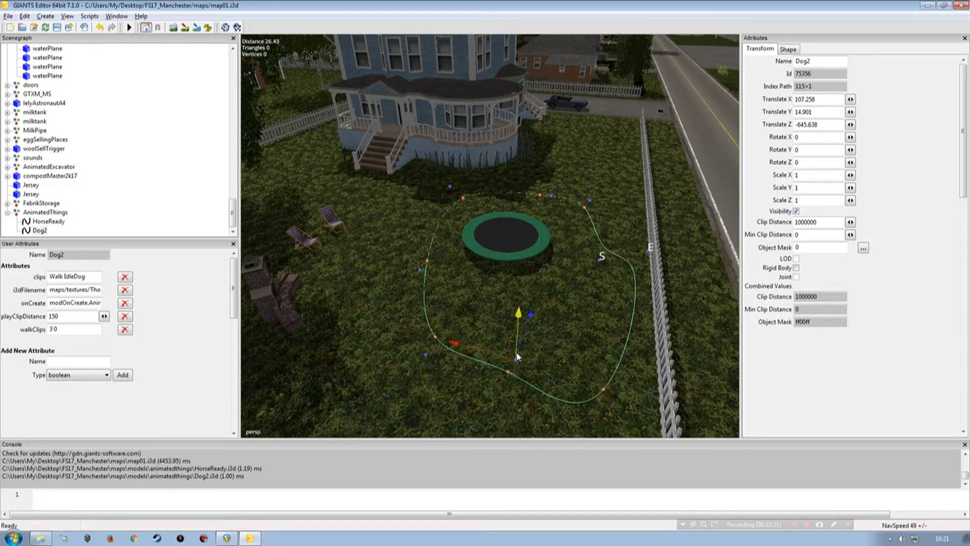
pyautogui.click(611, 435)
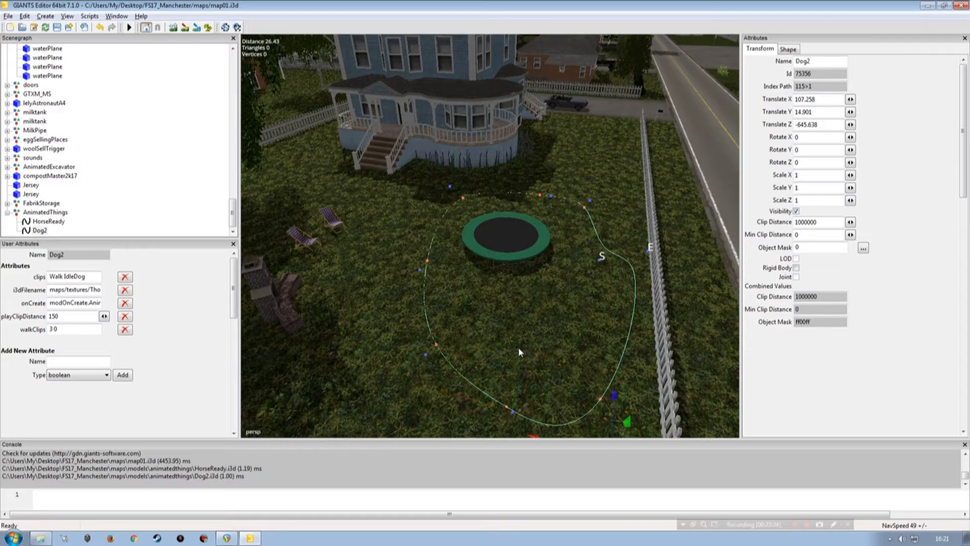
pyautogui.moveTo(613, 398); pyautogui.dragTo(599, 431)
# Step: Move the end point away from the roadside fence in line with the start point, and inspect the loop around the trampoline
pyautogui.keyDown('alt'); pyautogui.moveTo(483, 336); pyautogui.dragTo(526, 231); pyautogui.keyUp('alt')
pyautogui.keyDown('alt'); pyautogui.moveTo(511, 284); pyautogui.dragTo(414, 308); pyautogui.keyUp('alt')
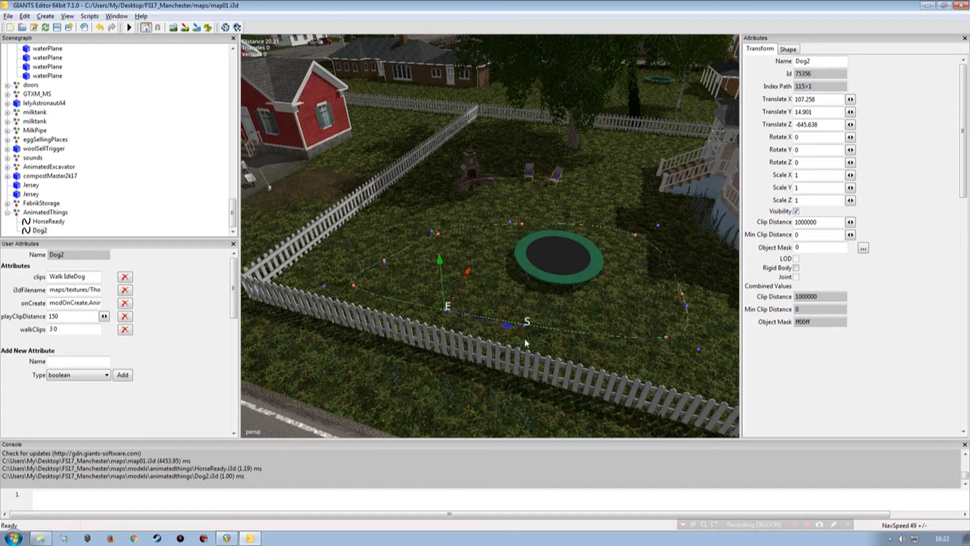
pyautogui.keyDown('alt'); pyautogui.moveTo(475, 330); pyautogui.dragTo(461, 281); pyautogui.keyUp('alt')
pyautogui.keyDown('alt'); pyautogui.moveTo(401, 274); pyautogui.dragTo(400, 248, button='right'); pyautogui.keyUp('alt')
pyautogui.keyDown('alt'); pyautogui.moveTo(401, 248); pyautogui.dragTo(526, 258); pyautogui.keyUp('alt')
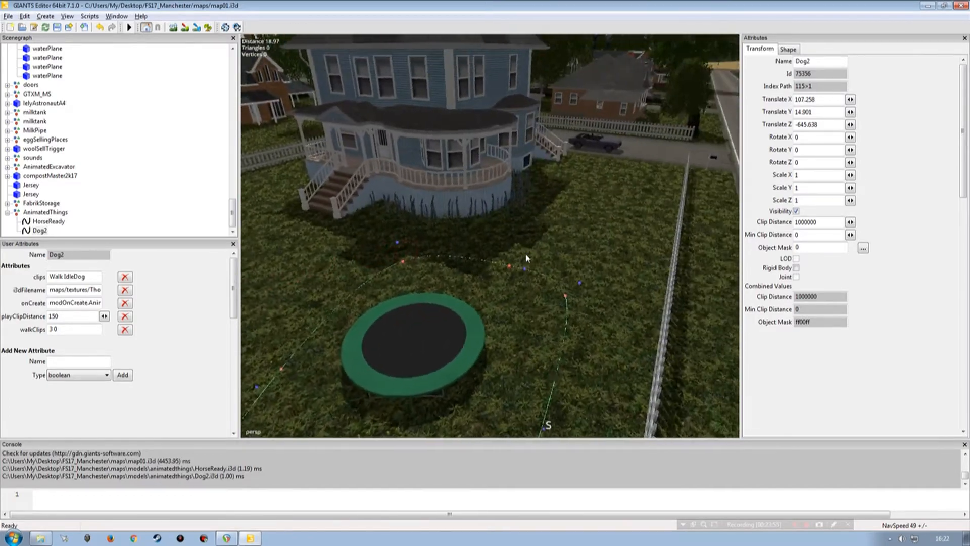
pyautogui.keyDown('alt'); pyautogui.moveTo(526, 257); pyautogui.dragTo(454, 278, button='right'); pyautogui.keyUp('alt')
pyautogui.keyDown('alt'); pyautogui.moveTo(454, 278); pyautogui.dragTo(468, 289); pyautogui.keyUp('alt')
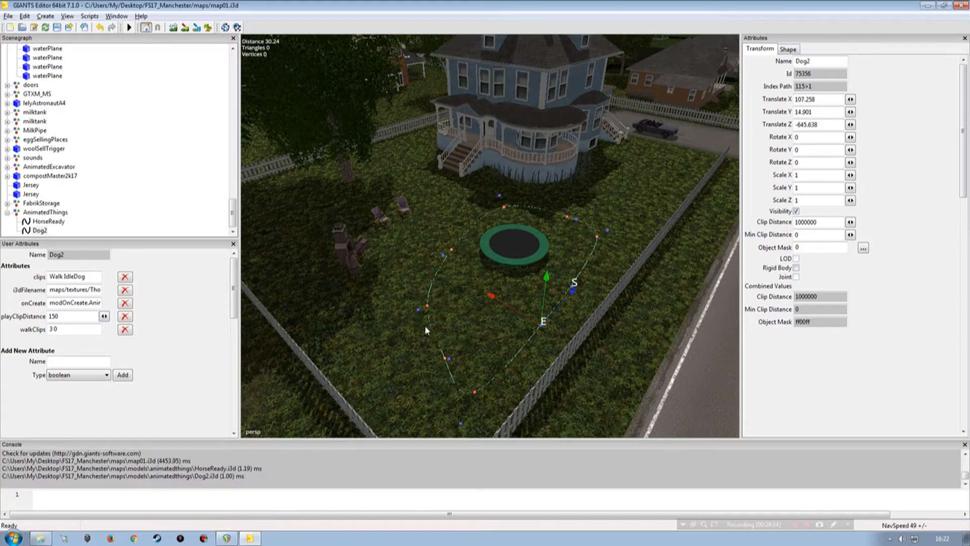
# Step: Change Dog2's i3dFilename path to maps/models/animatedthings/dog.i3d
pyautogui.click(66, 289)
pyautogui.press('Delete')
pyautogui.press('Delete')
pyautogui.press('Delete')
pyautogui.press('Delete')
pyautogui.press('Delete')
pyautogui.press('Delete')
pyautogui.press('Delete')
pyautogui.press('Delete')
pyautogui.press('Delete')
pyautogui.press('Delete')
pyautogui.press('Delete')
pyautogui.press('Delete')
pyautogui.press('Delete')
pyautogui.press('Delete')
pyautogui.press('Delete')
pyautogui.press('Delete')
pyautogui.press('Delete')
pyautogui.press('Delete')
pyautogui.press('Delete')
pyautogui.press('Delete')
pyautogui.press('Delete')
pyautogui.press('Delete')
pyautogui.press('Delete')
pyautogui.write('mode')
pyautogui.press('Right')
pyautogui.press('Right')
pyautogui.press('Right')
pyautogui.press('Right')
pyautogui.press('Right')
pyautogui.press('Right')
pyautogui.press('Right')
pyautogui.press('Right')
pyautogui.press('Right')
pyautogui.press('Right')
pyautogui.press('Right')
pyautogui.press('Right')
pyautogui.press('Right')
pyautogui.press('Right')
pyautogui.press('Right')
pyautogui.press('Right')
pyautogui.press('Right')
pyautogui.press('Right')
pyautogui.press('Right')
pyautogui.press('Right')
# Step: Check the dog file's name in the animatedthings folder and view the HorseReady spline's attributes
pyautogui.click(42, 537)
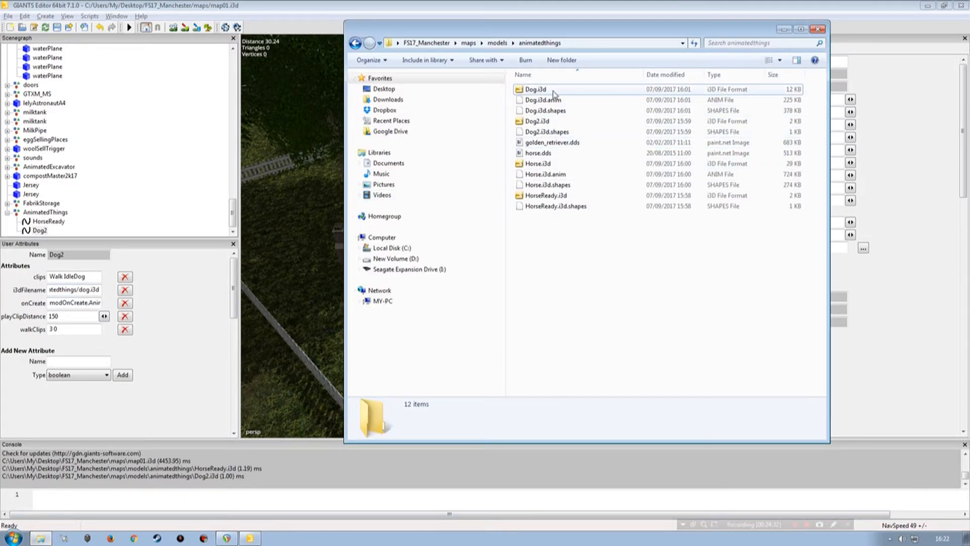
pyautogui.click(784, 29)
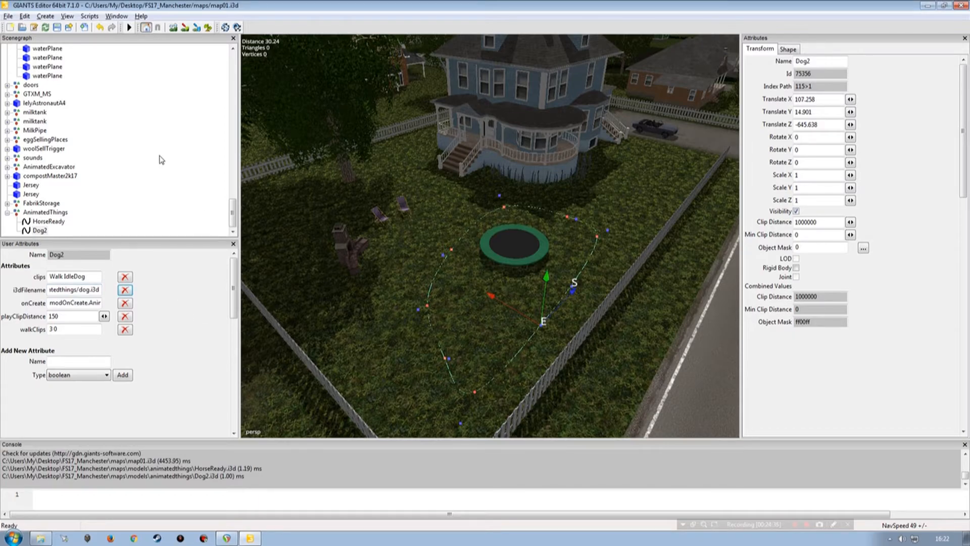
pyautogui.click(128, 202)
pyautogui.click(51, 221)
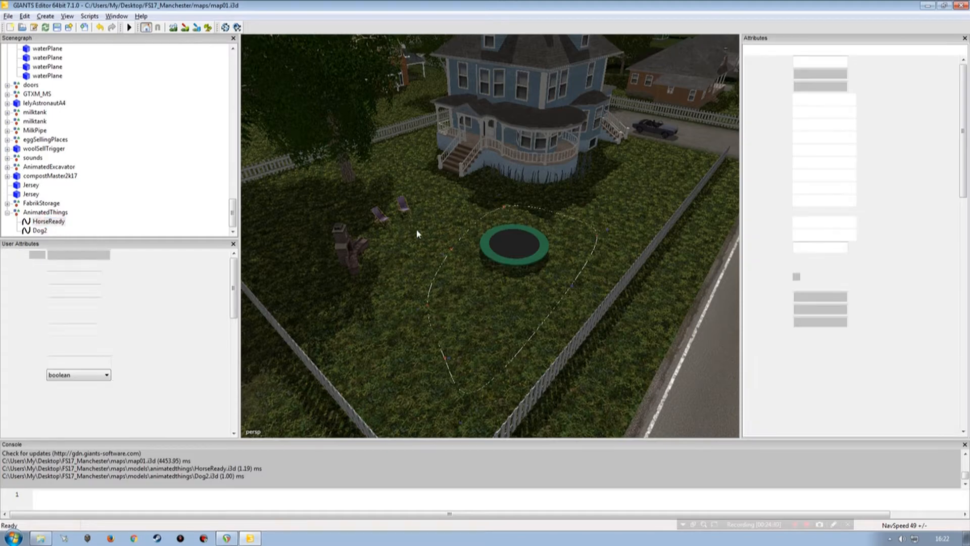
pyautogui.keyDown('alt'); pyautogui.moveTo(535, 224); pyautogui.dragTo(514, 238); pyautogui.keyUp('alt')
pyautogui.scroll(-3, 513, 238)
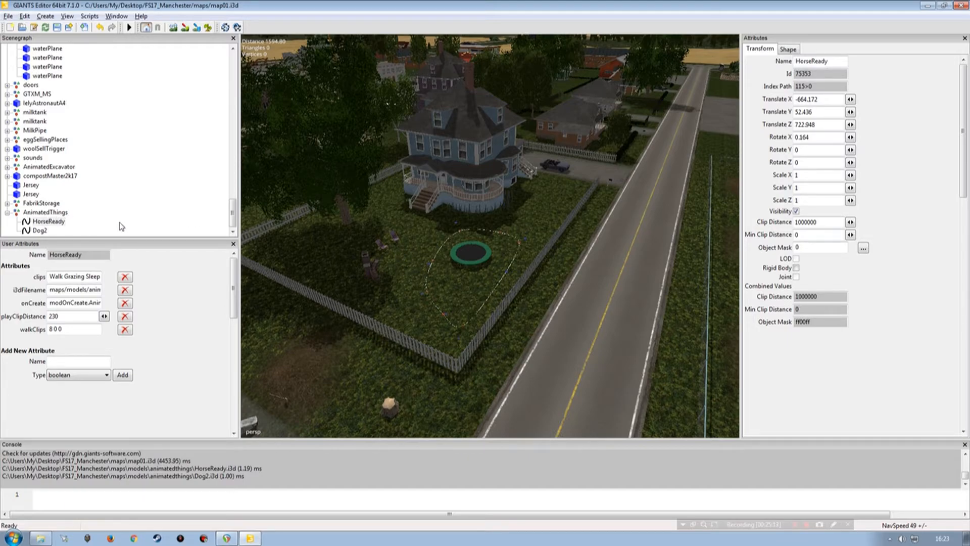
# Step: Switch the AnimatedThings group's visibility off and back on while checking the HorseReady and Dog2 splines
pyautogui.click(45, 213)
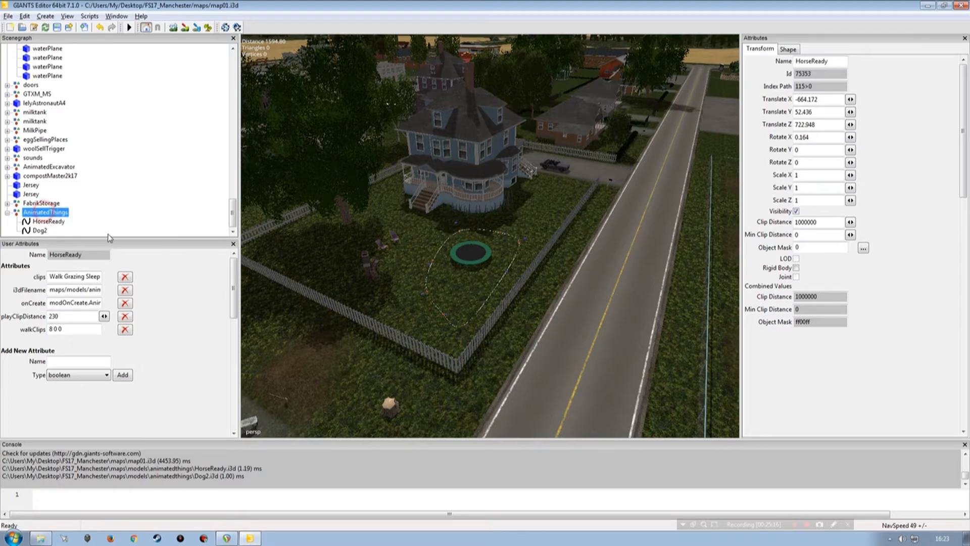
pyautogui.click(797, 212)
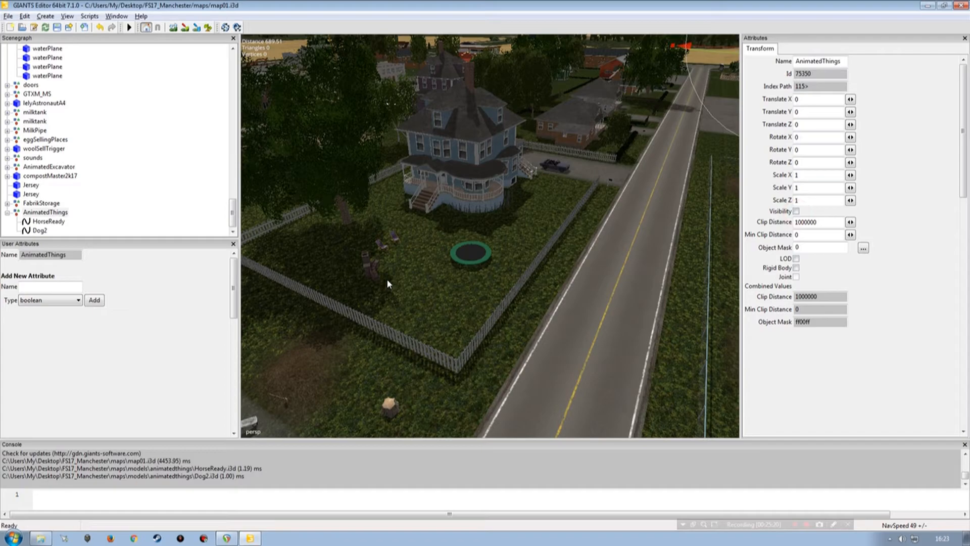
pyautogui.click(49, 222)
pyautogui.click(40, 231)
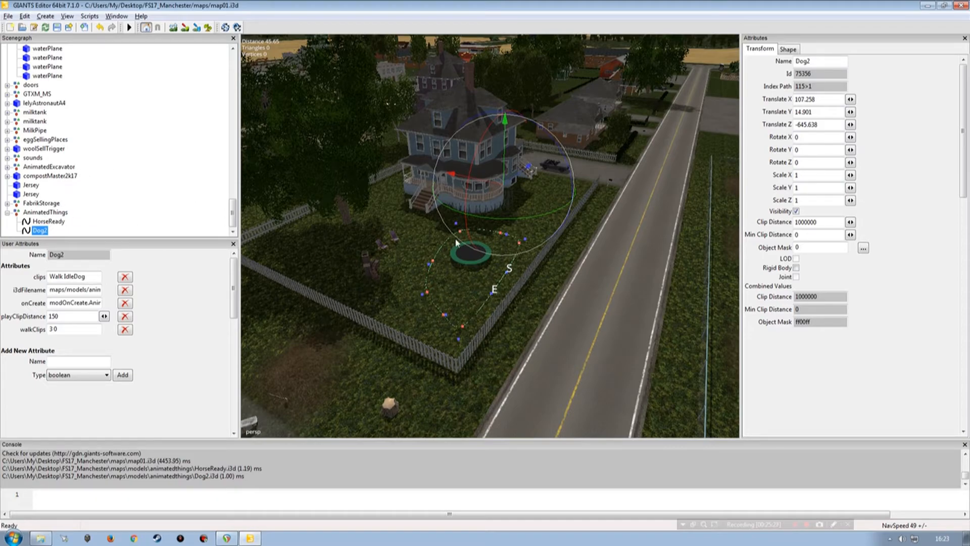
pyautogui.click(45, 213)
pyautogui.click(796, 212)
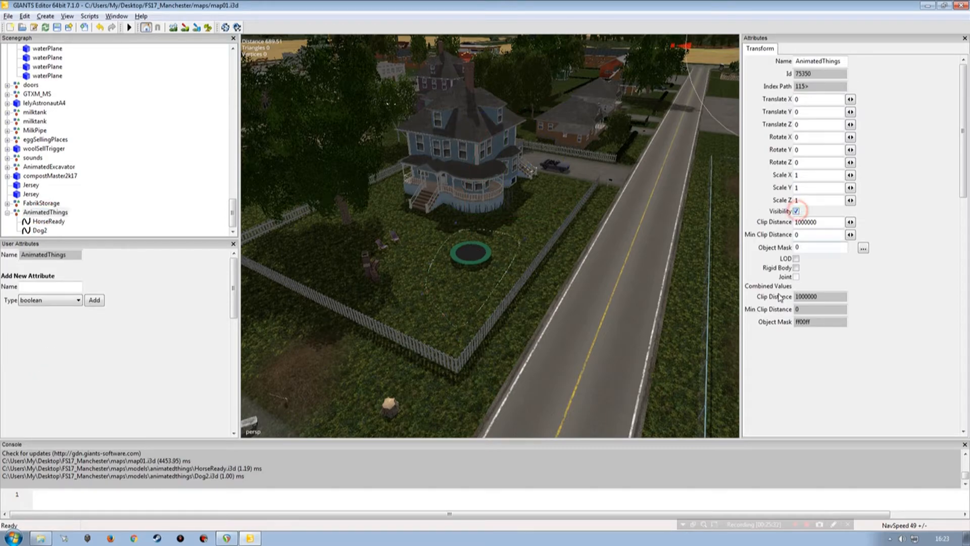
pyautogui.click(797, 212)
pyautogui.click(796, 211)
# Step: Hide the AnimatedThings group and save the map
pyautogui.click(44, 223)
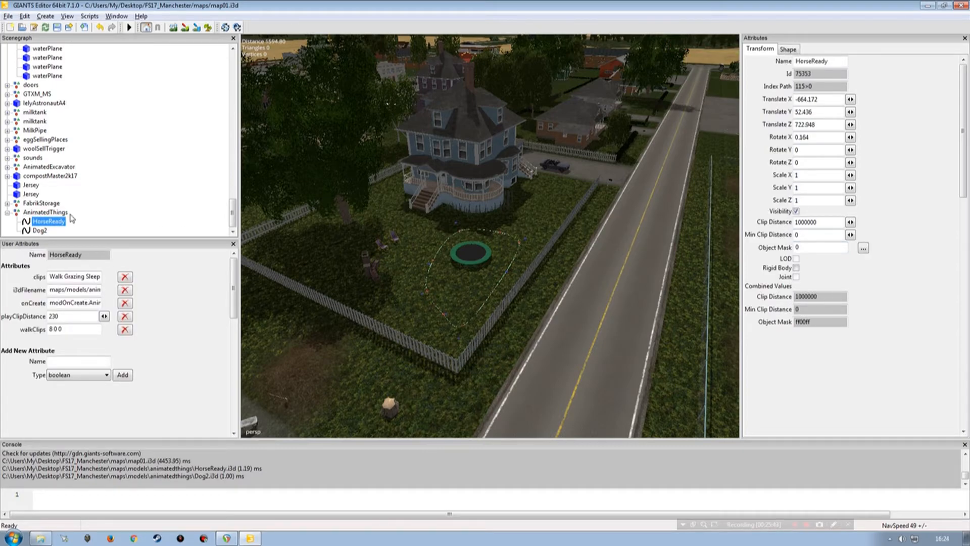
pyautogui.click(53, 213)
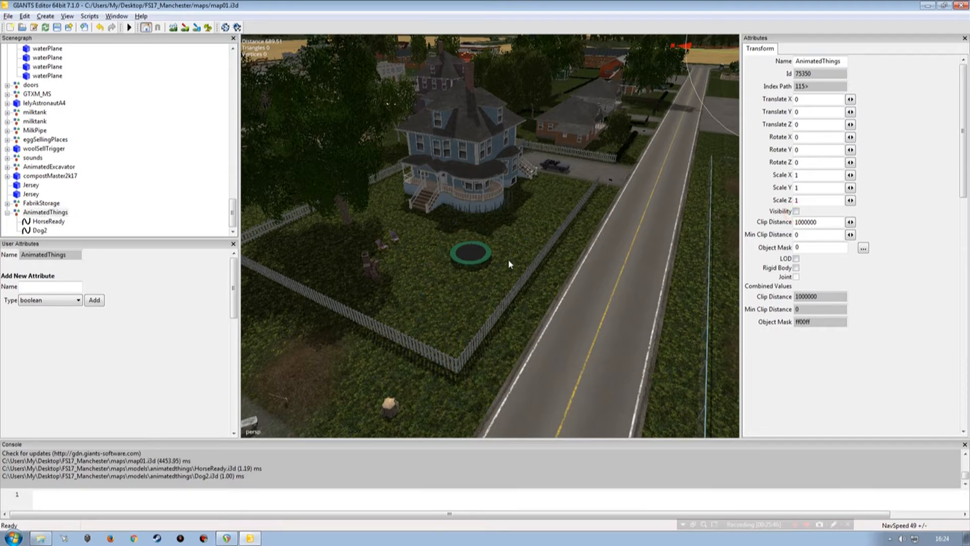
pyautogui.click(51, 213)
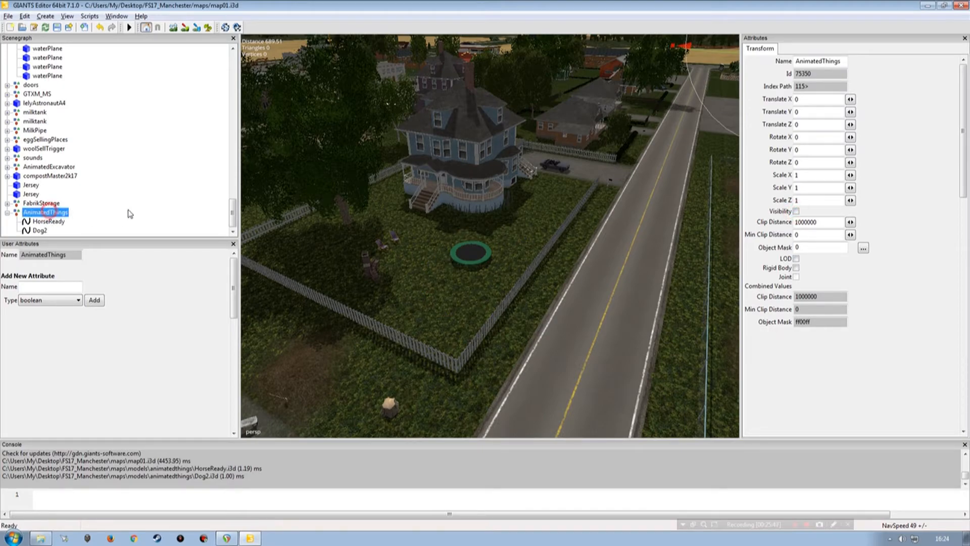
pyautogui.click(113, 157)
pyautogui.click(57, 27)
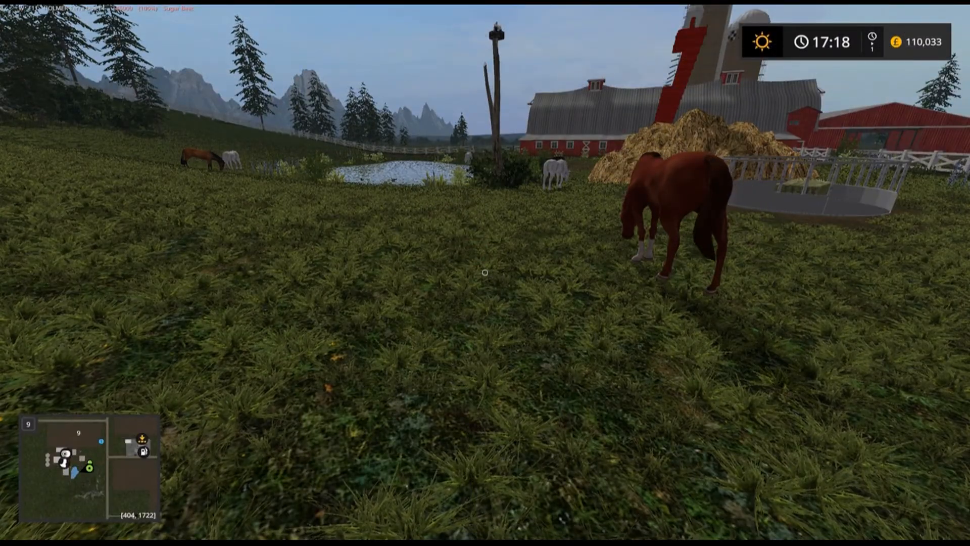
# Step: Switch to Farming Simulator 17 and follow the brown horse through the paddock to examine its walking and grazing animation
pyautogui.press('w')
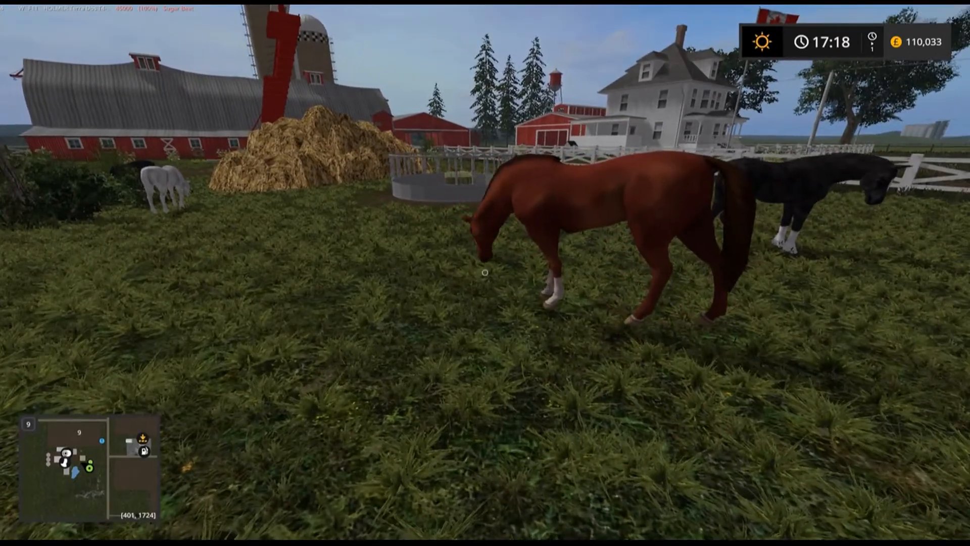
pyautogui.press('w')
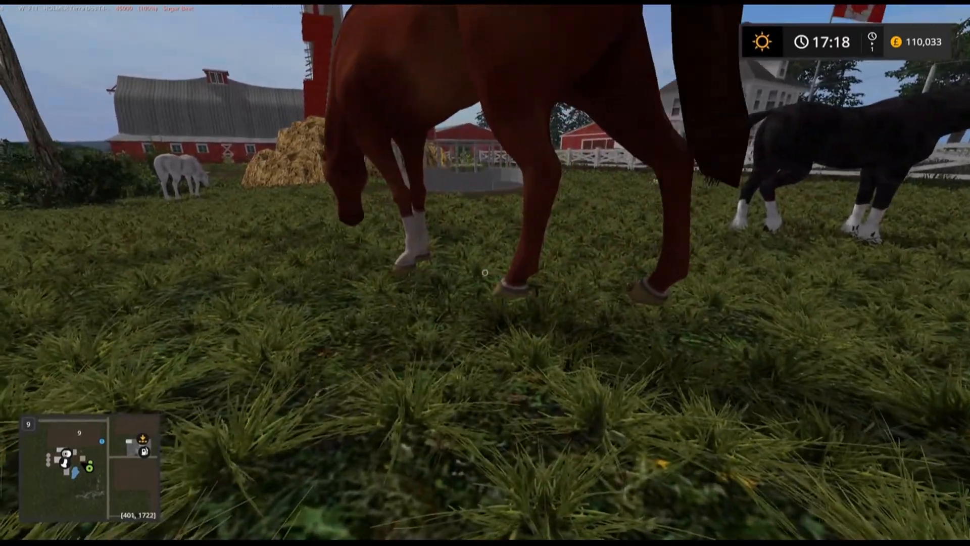
pyautogui.press('s')
pyautogui.press('s')
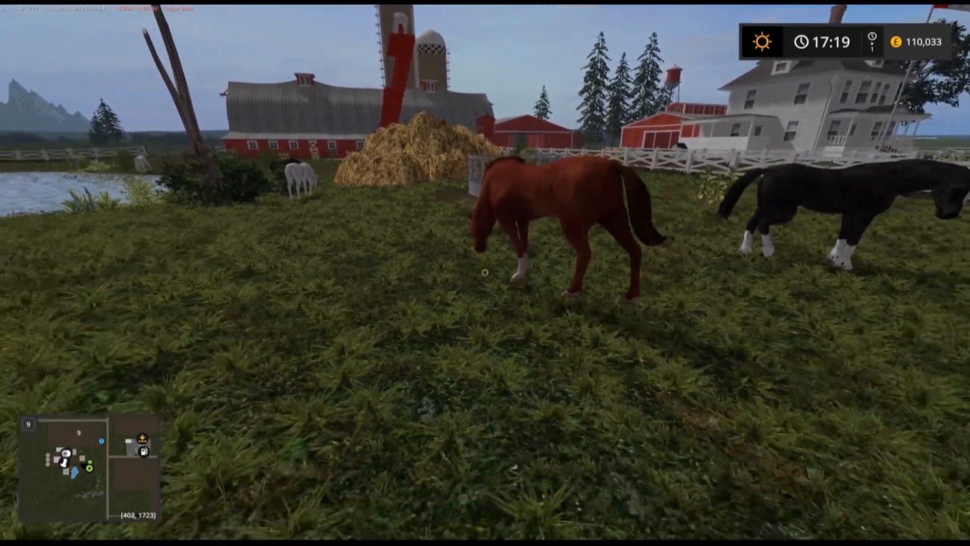
pyautogui.press('a')
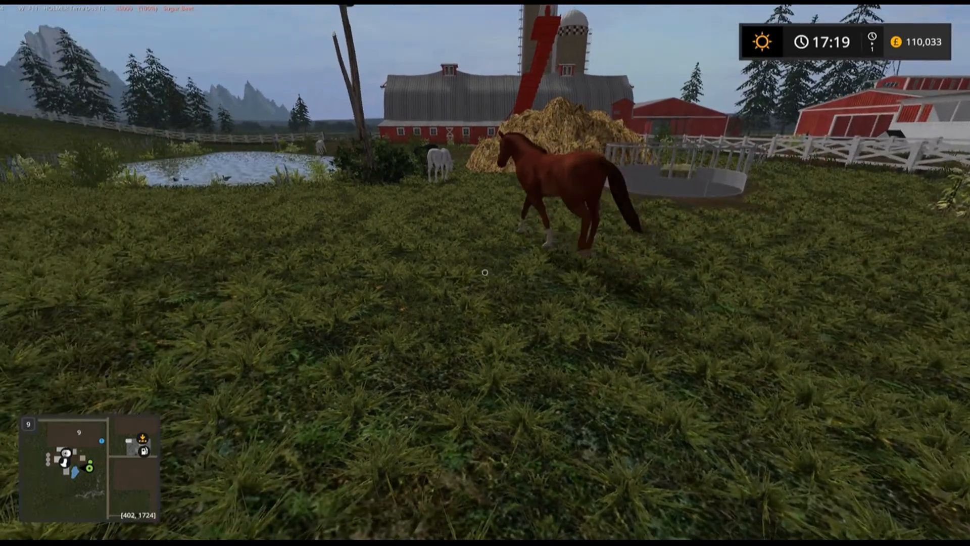
pyautogui.press('w')
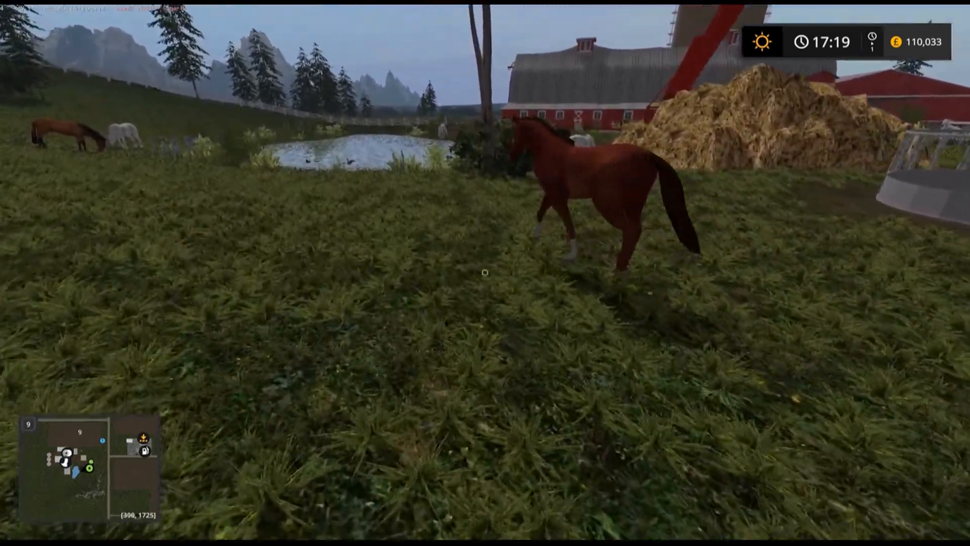
pyautogui.press('w')
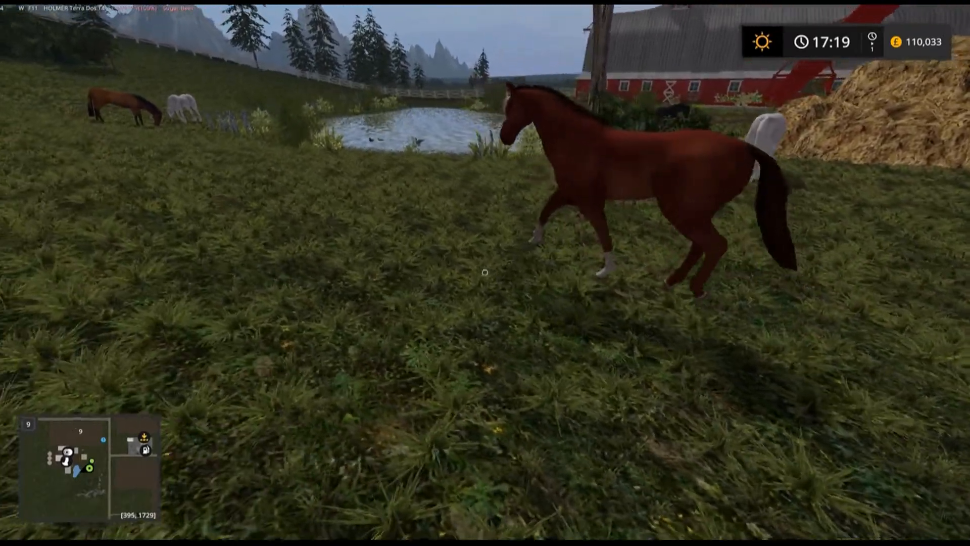
pyautogui.press('w')
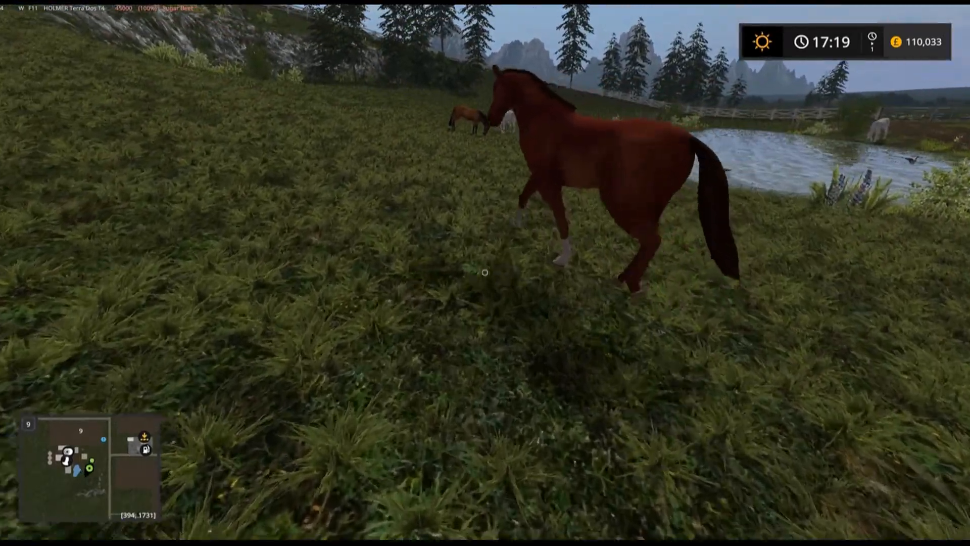
pyautogui.press('w')
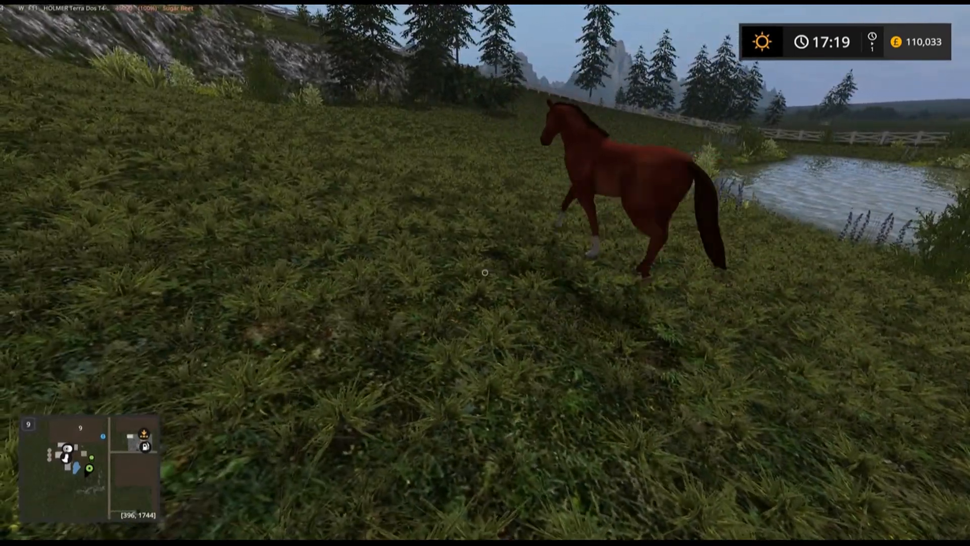
pyautogui.press('w')
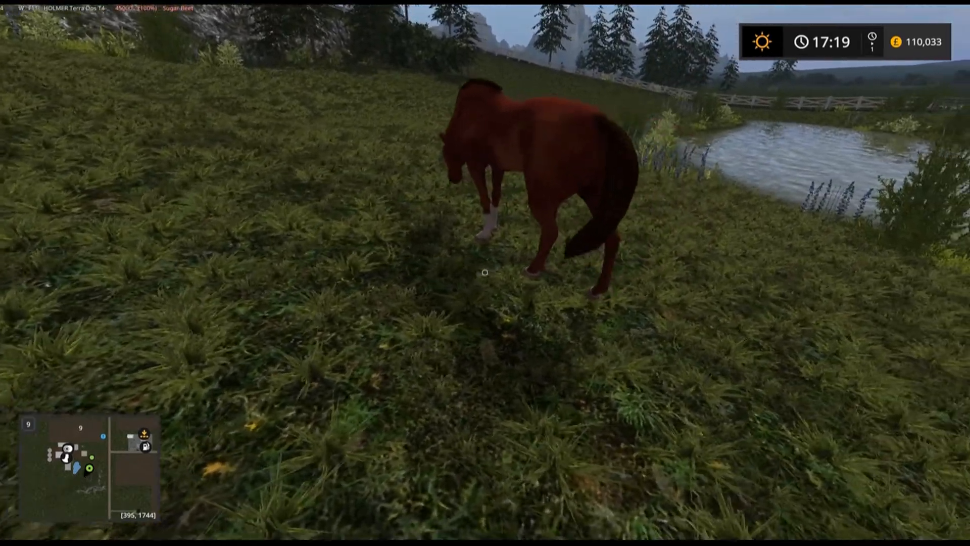
pyautogui.press('w')
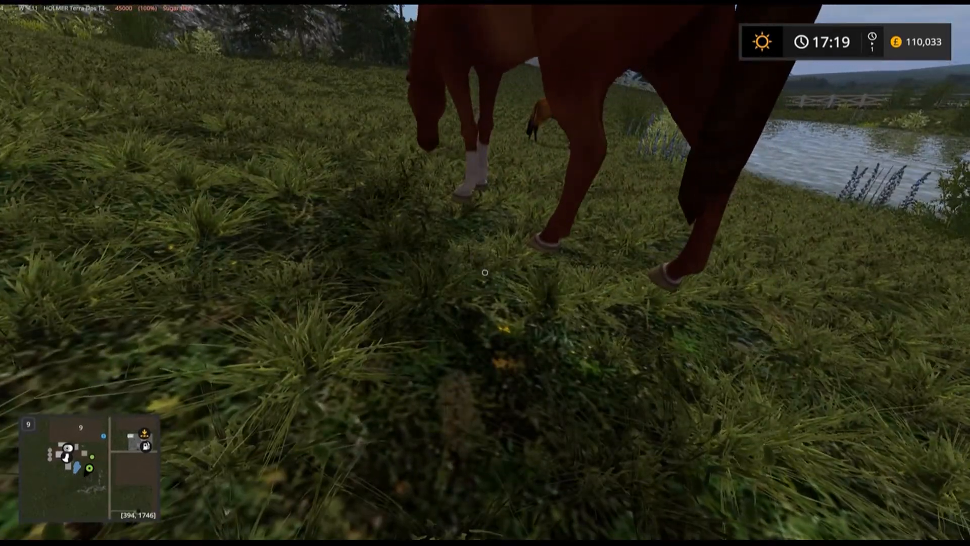
pyautogui.press('s')
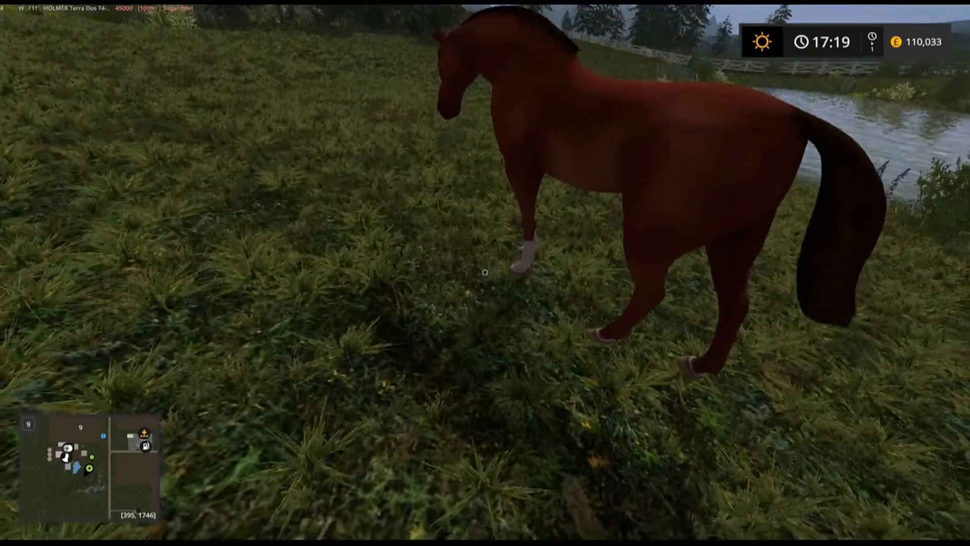
pyautogui.press('a')
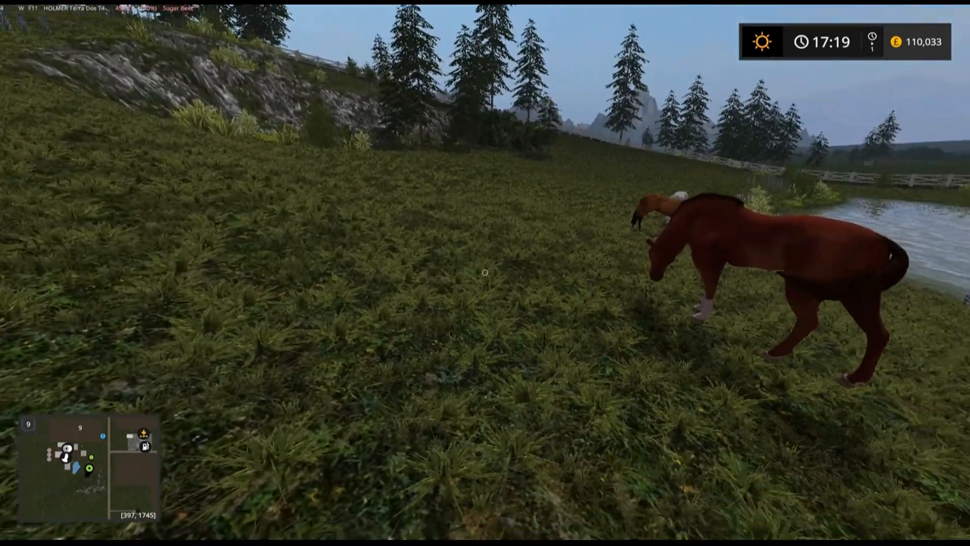
pyautogui.press('w')
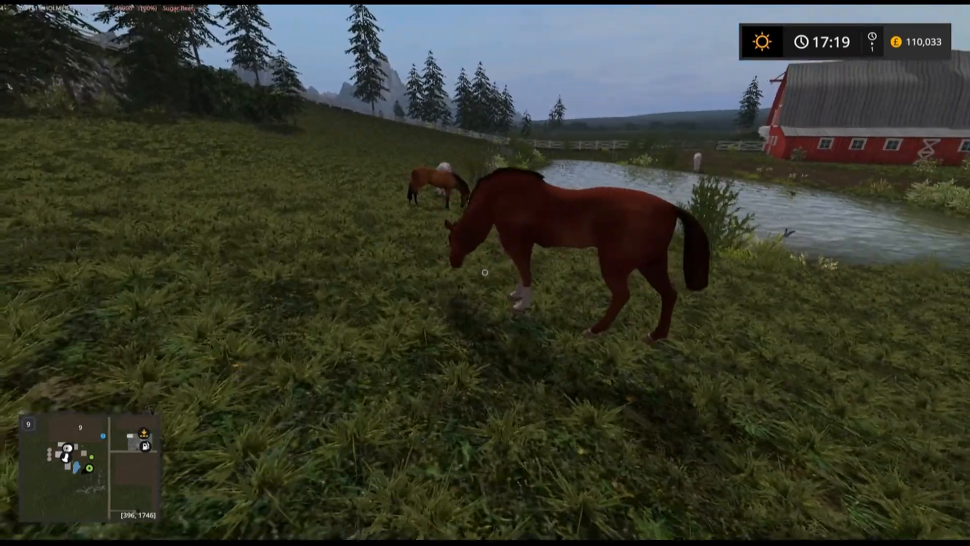
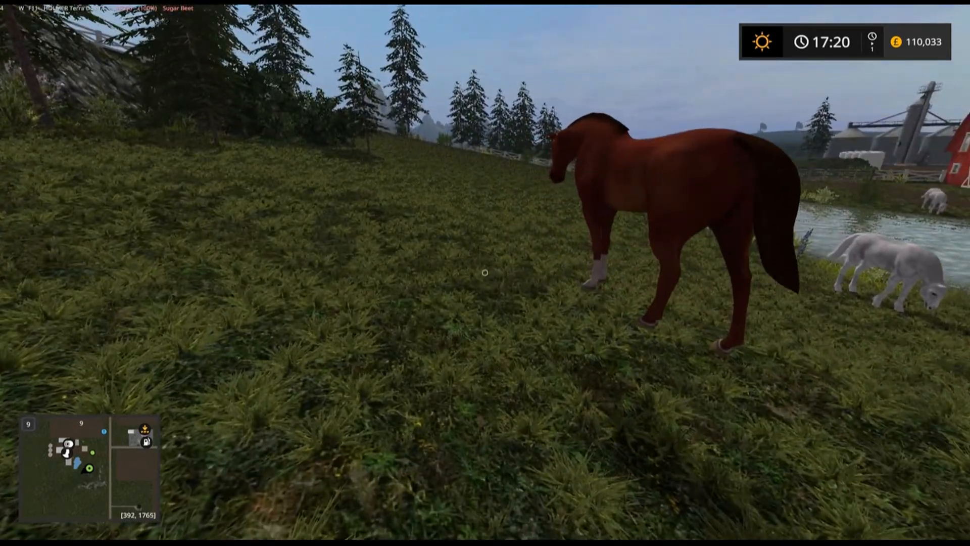
# Step: Examine the brown horse's standing pose in the paddock from close up and from a few steps back
pyautogui.press('w')
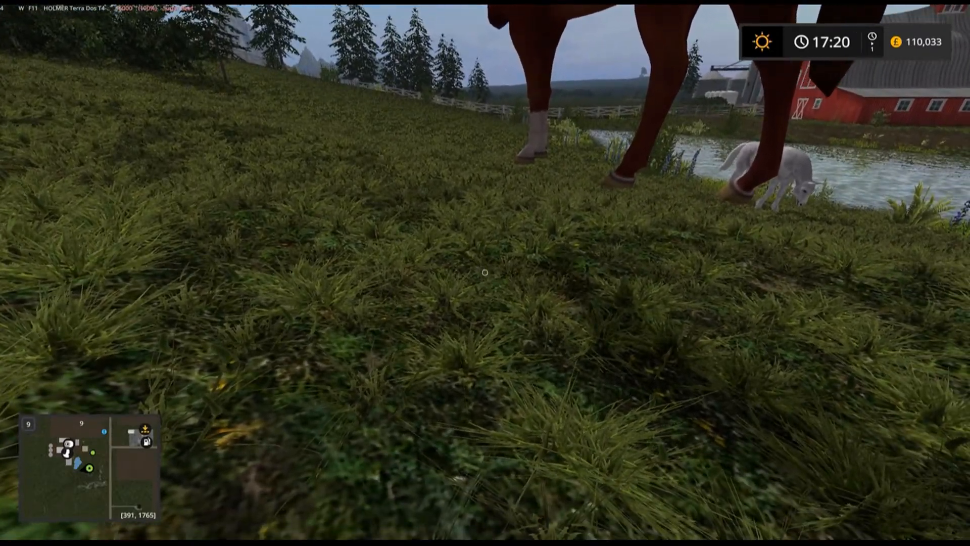
pyautogui.press('s')
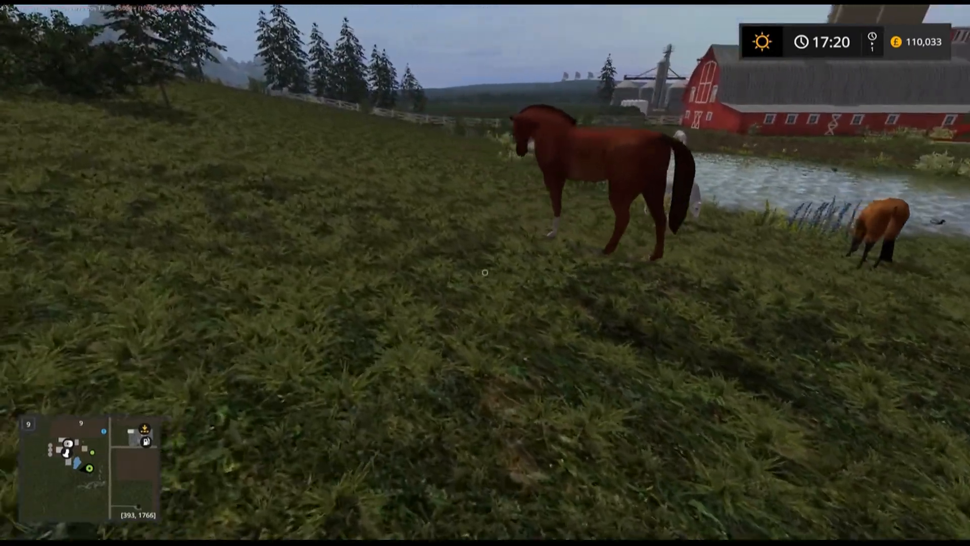
pyautogui.press('a')
# Step: Take over the Lizard Pickup Rodeo and drive it from the farm track across the meadow to the road junction
pyautogui.press('Tab')
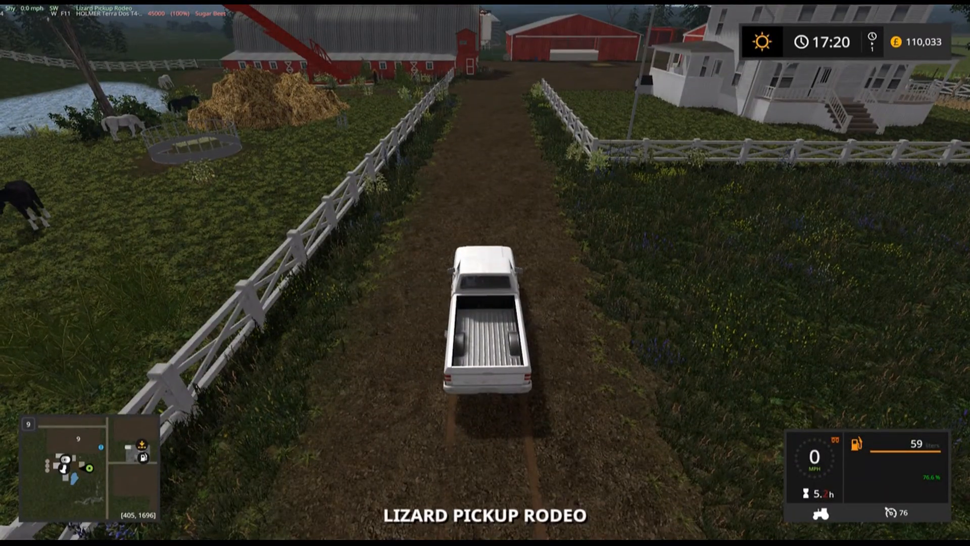
pyautogui.press('w')
pyautogui.press('d')
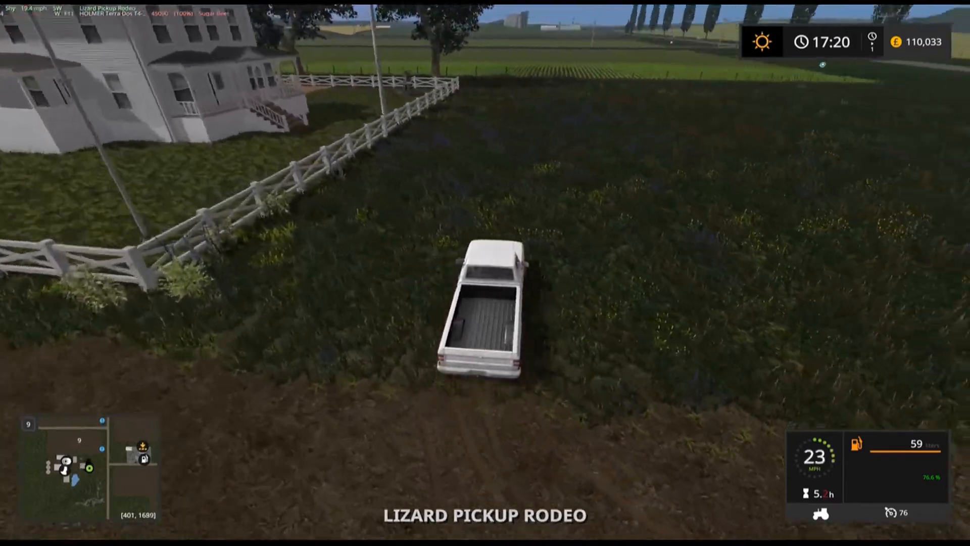
pyautogui.press('w')
pyautogui.press('d')
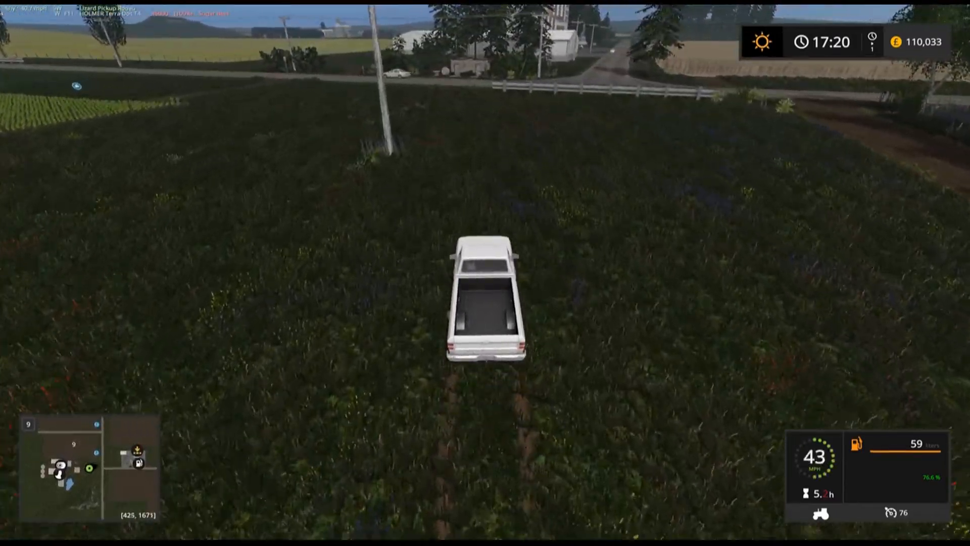
pyautogui.press('w')
pyautogui.press('s')
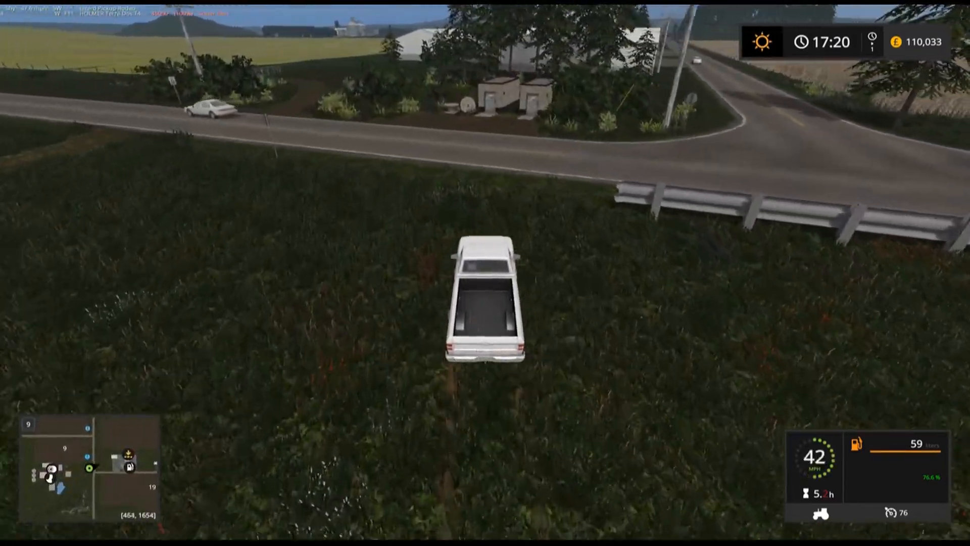
pyautogui.press('d')
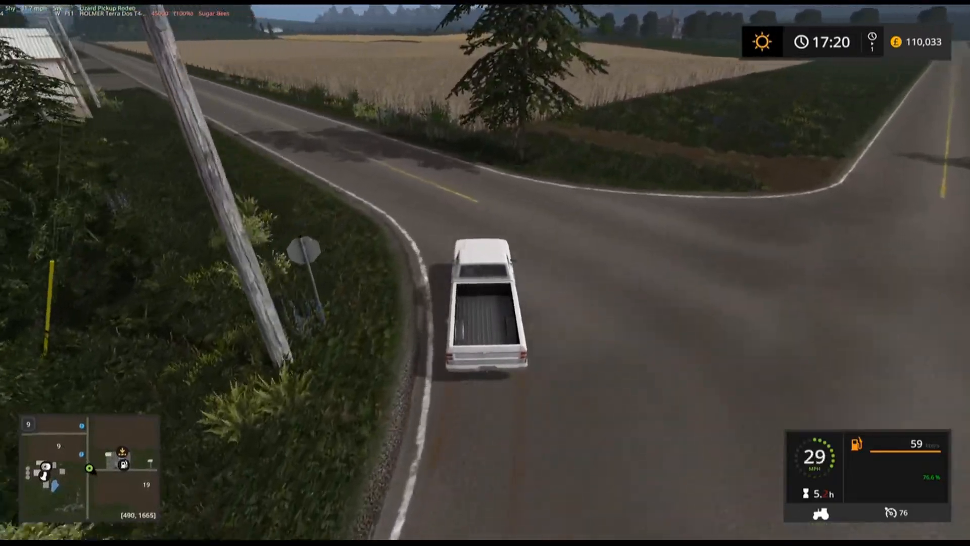
# Step: Drive the pickup into town with cruise control at 76 and get out beside the fenced yard with the trampoline
pyautogui.press('w')
pyautogui.press('a')
pyautogui.press('3')
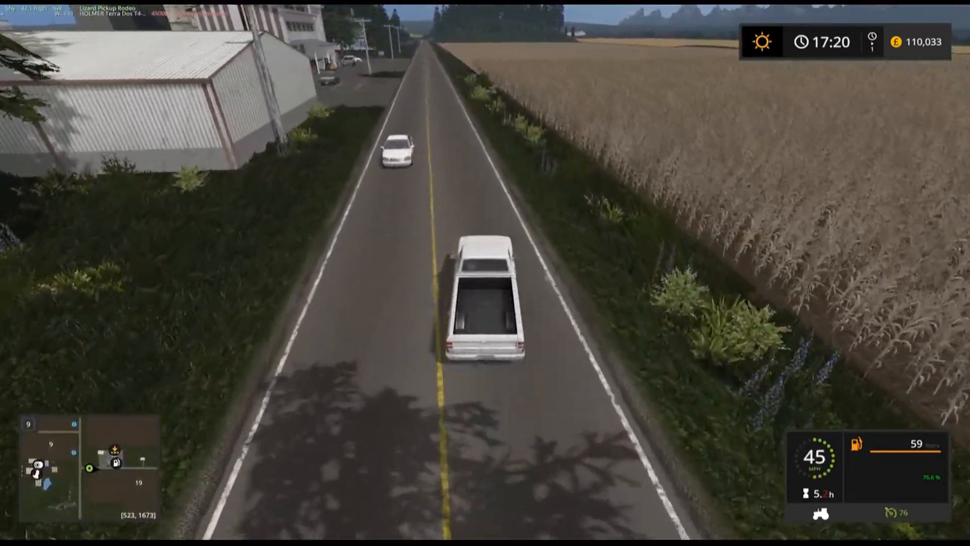
pyautogui.press('d')
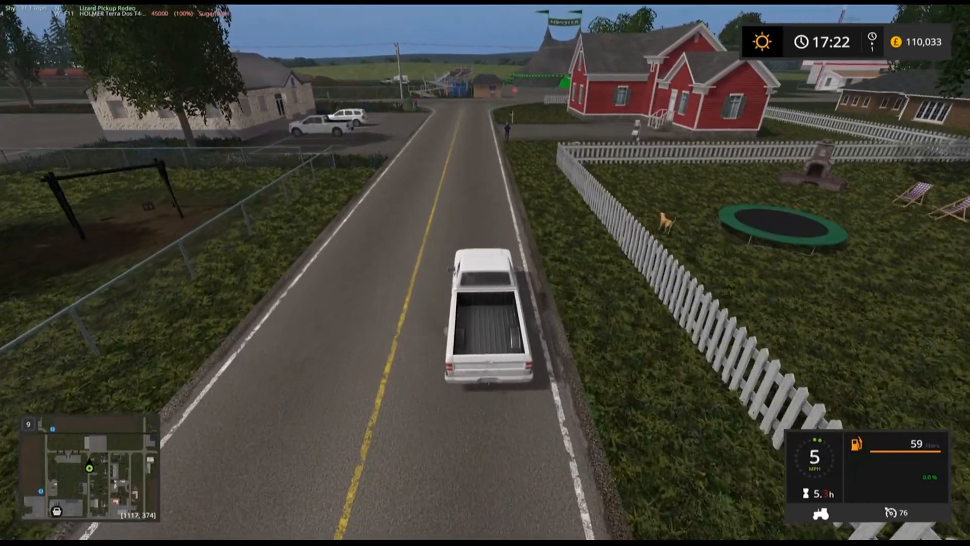
pyautogui.press('e')
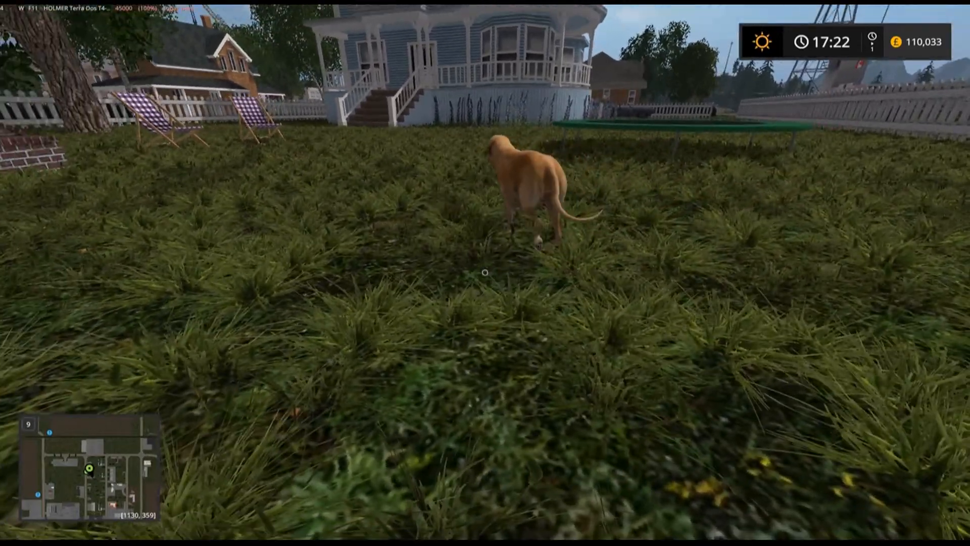
# Step: Follow the tan dog around the fenced yard past the blue house and trampoline to examine its walking path and animation
pyautogui.press('a')
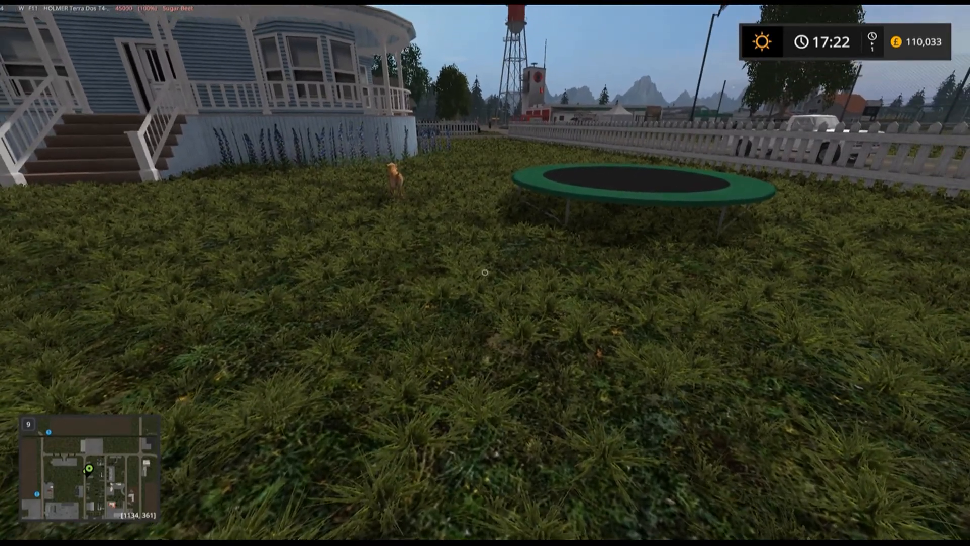
pyautogui.press('w')
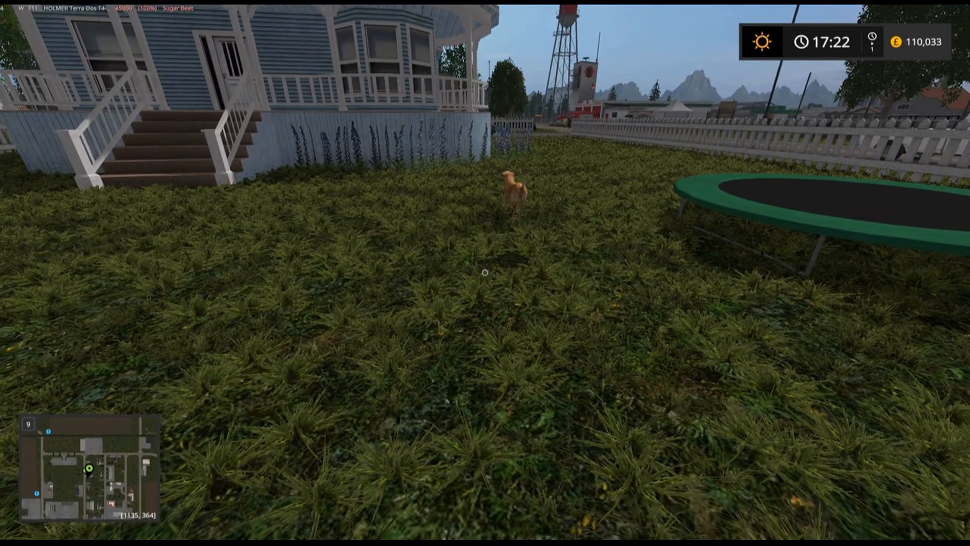
pyautogui.press('w')
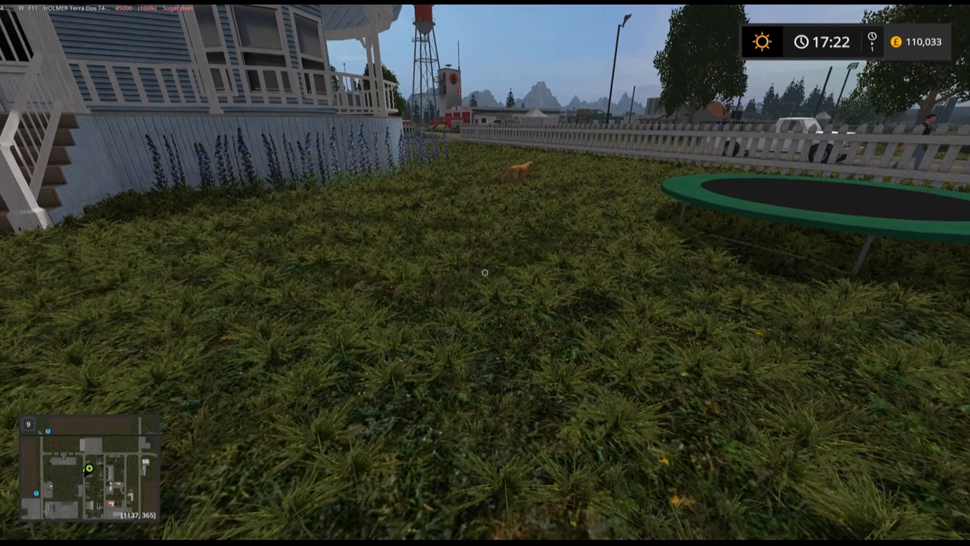
pyautogui.press('w')
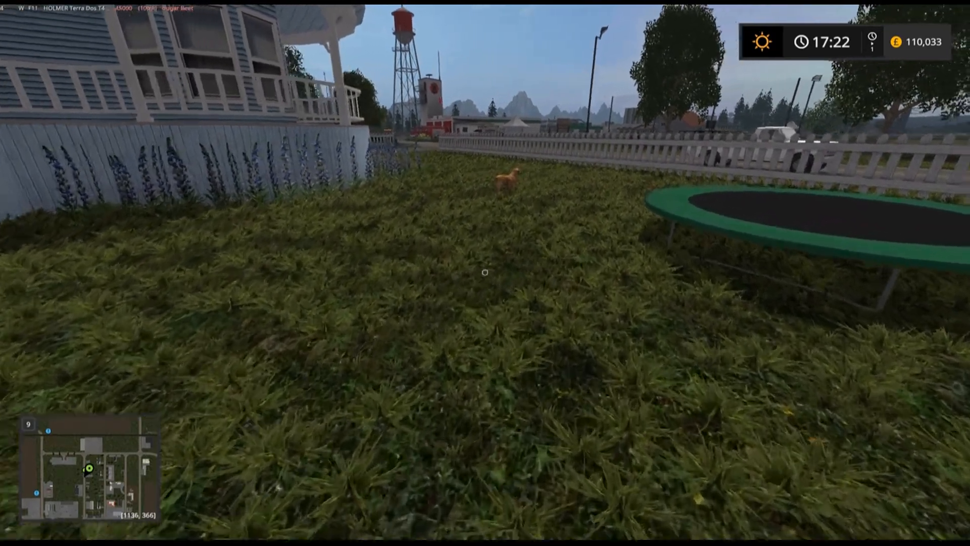
pyautogui.press('w')
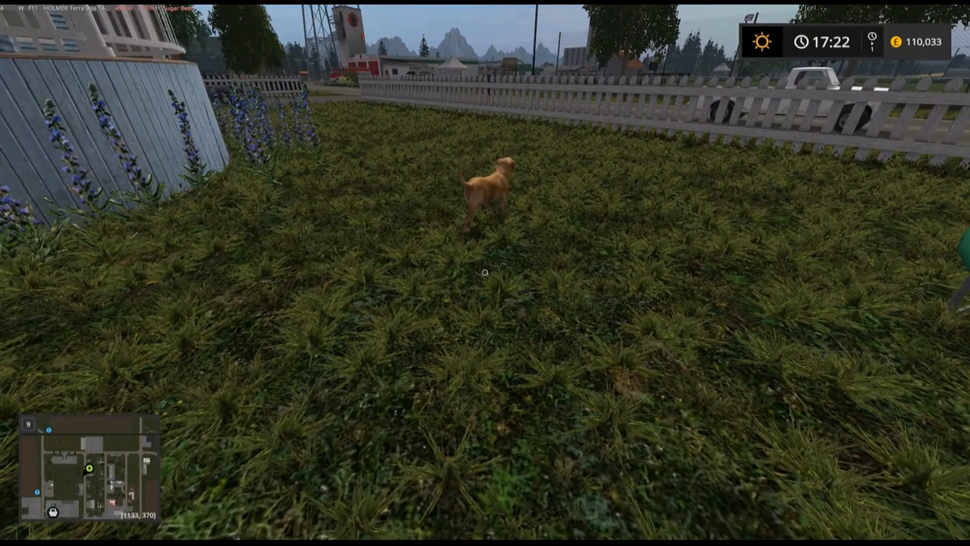
pyautogui.press('w')
pyautogui.press('a')
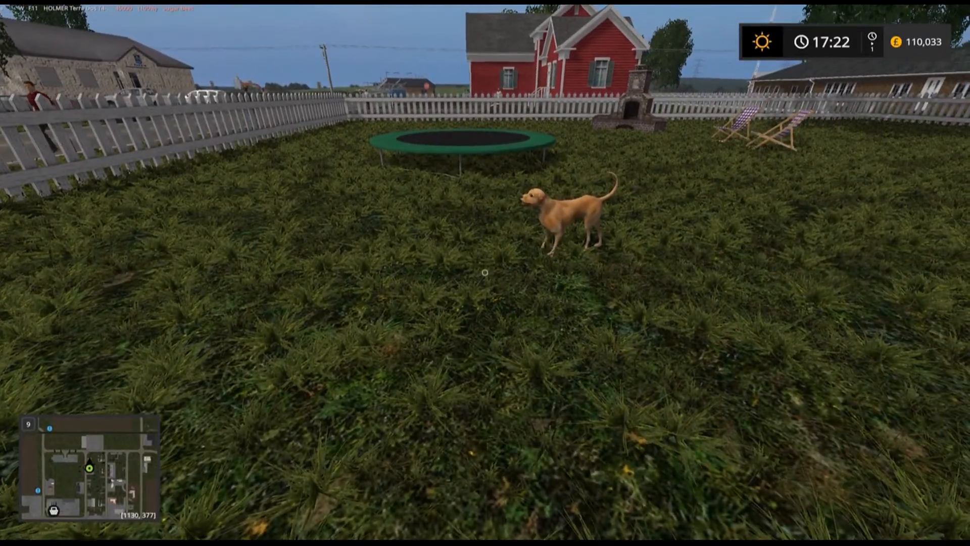
pyautogui.press('s')
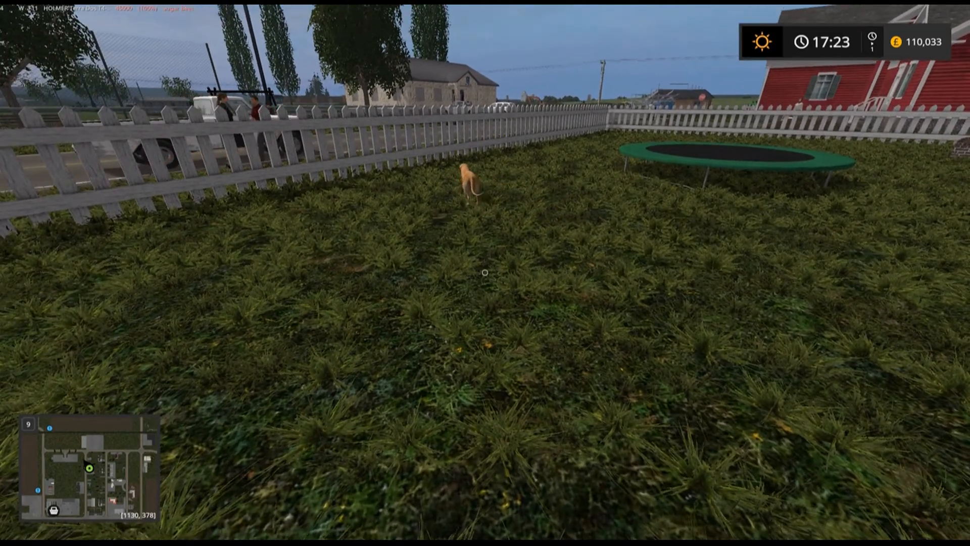
pyautogui.press('w')
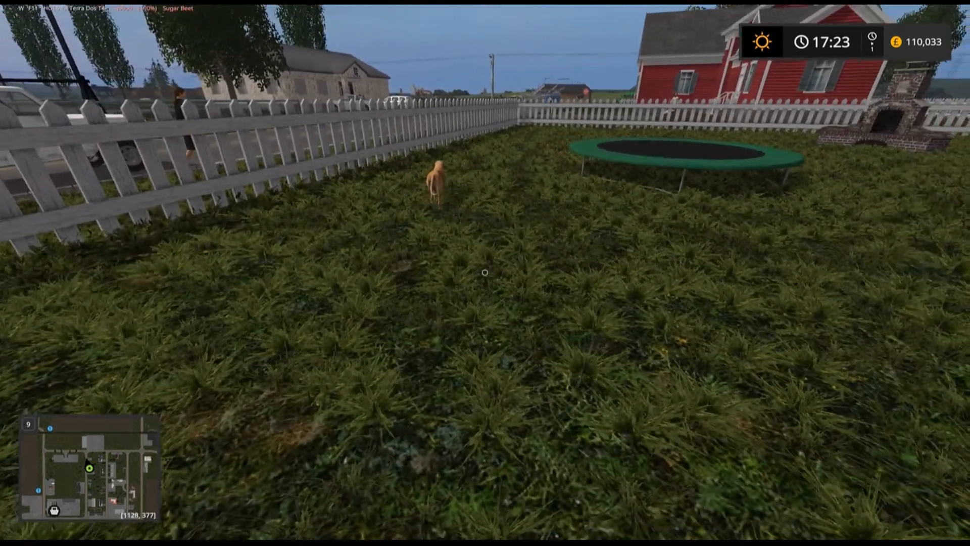